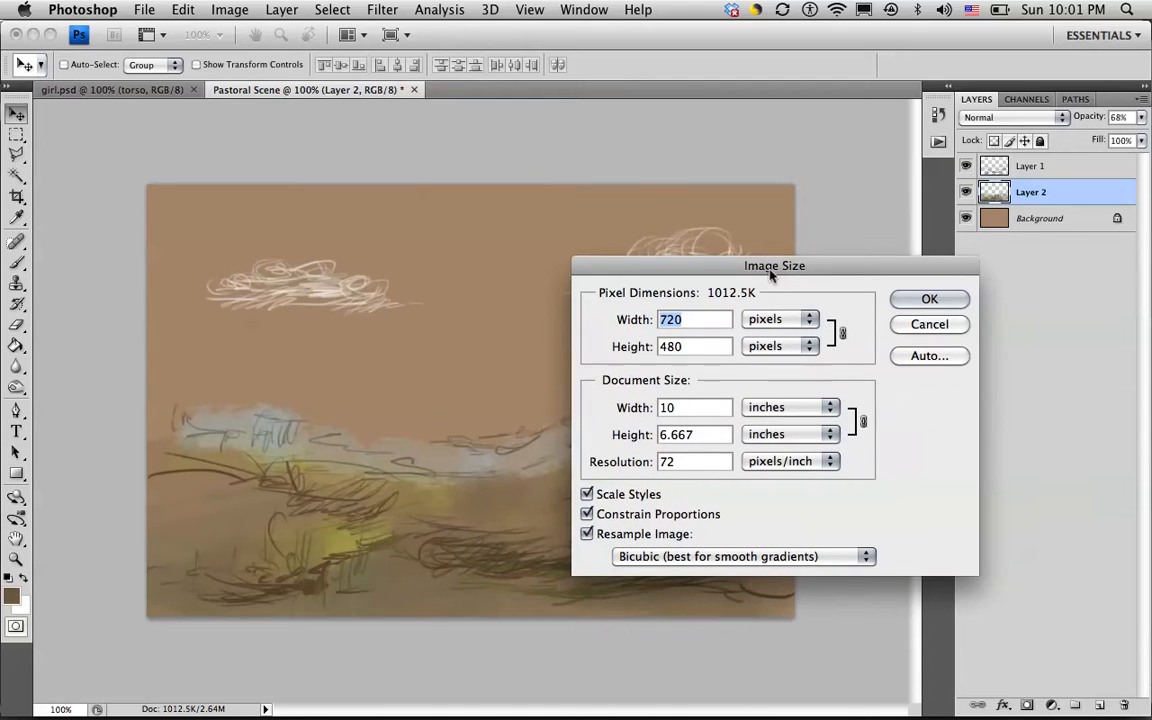
- Check the pixel dimensions of the Pastoral Scene image and of girl.psd without changing either size
click(918, 299)
click(139, 84)
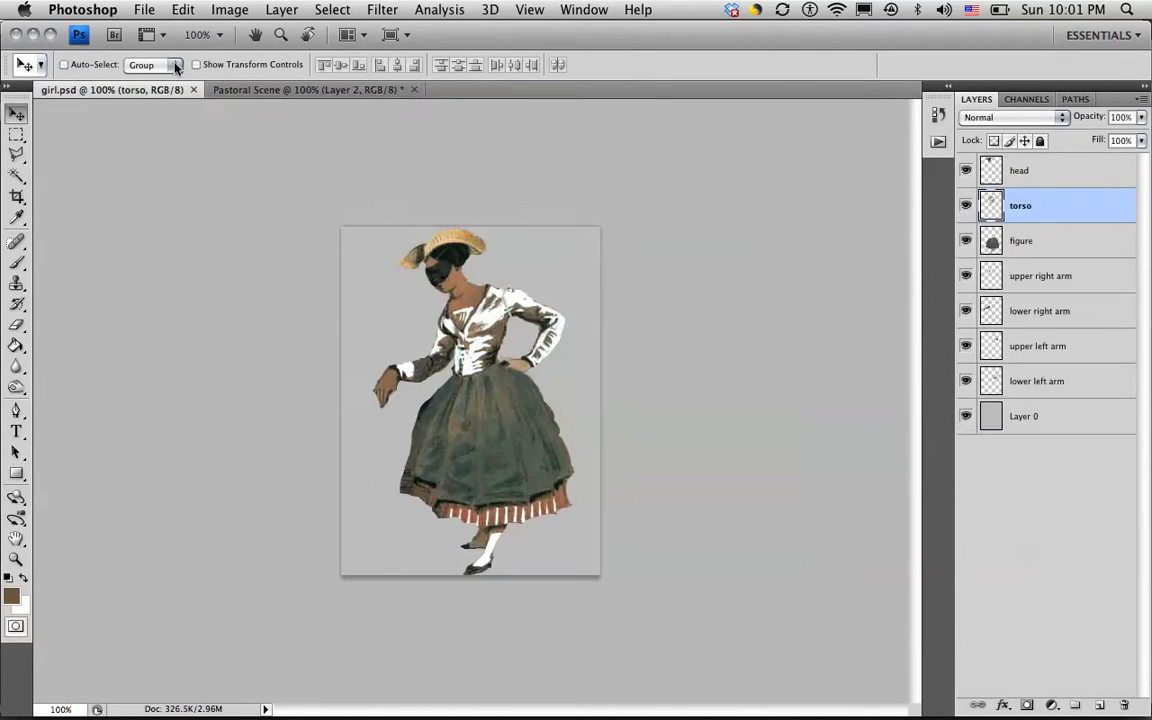
click(229, 10)
click(260, 149)
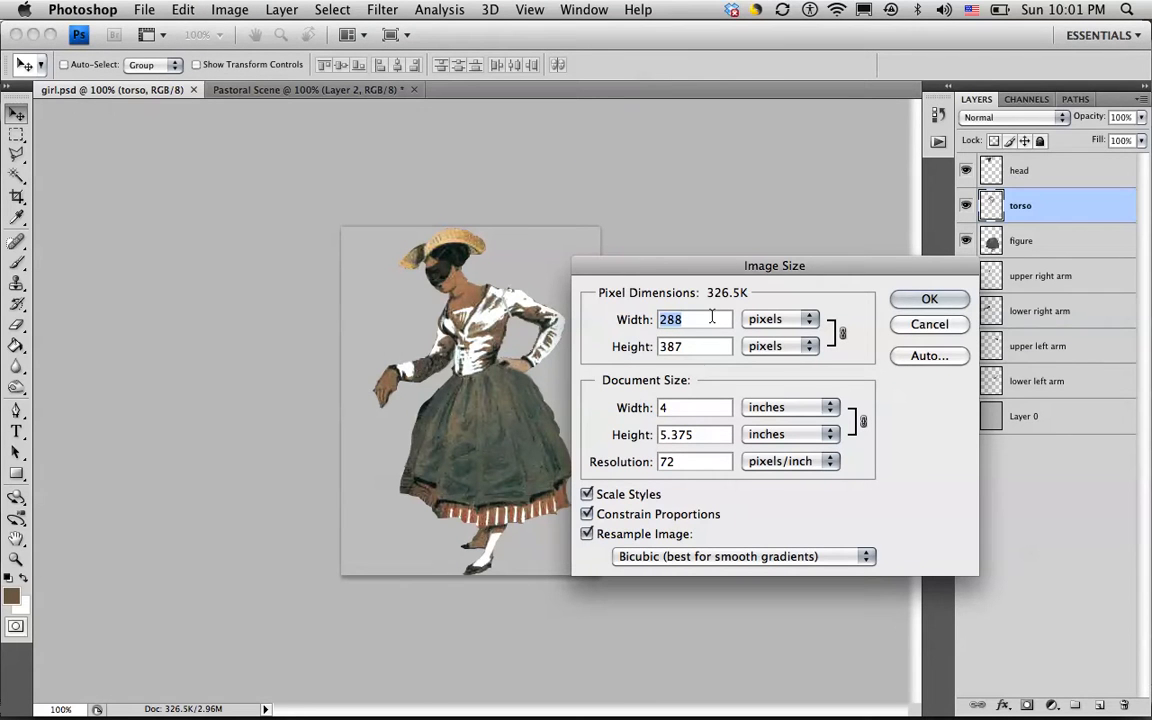
click(895, 300)
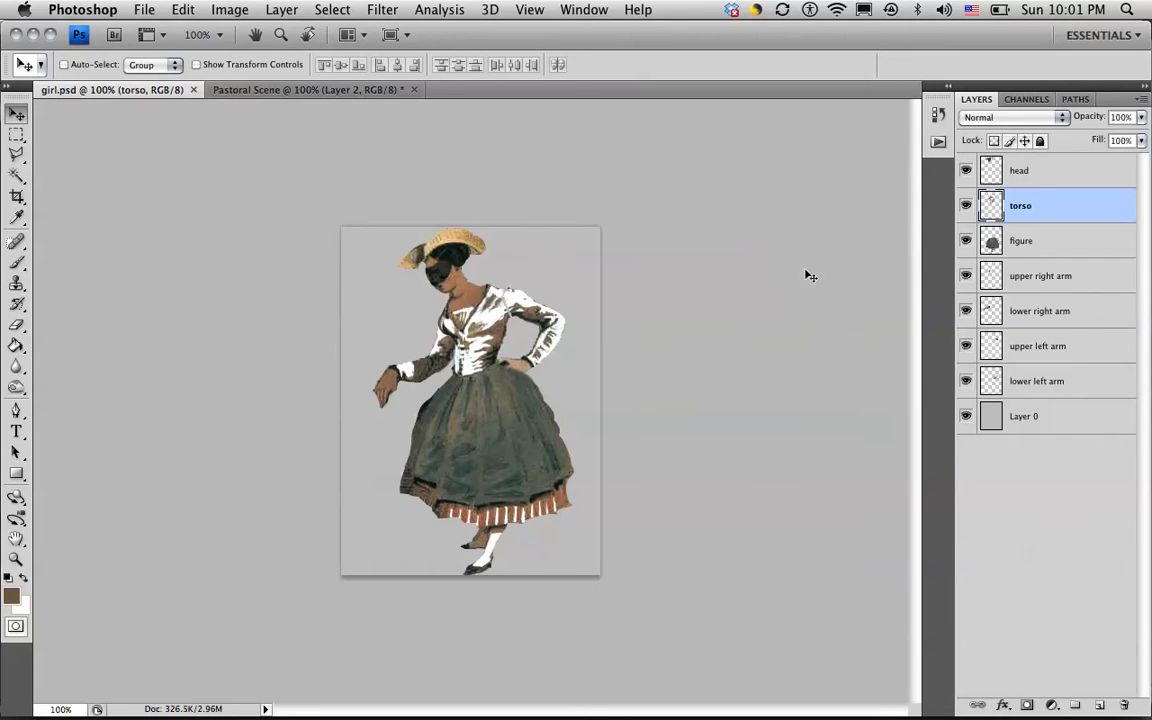
- Switch to After Effects and create a new composition named Comp 1 using the NTSC DV preset
key(super+Tab)
click(418, 357)
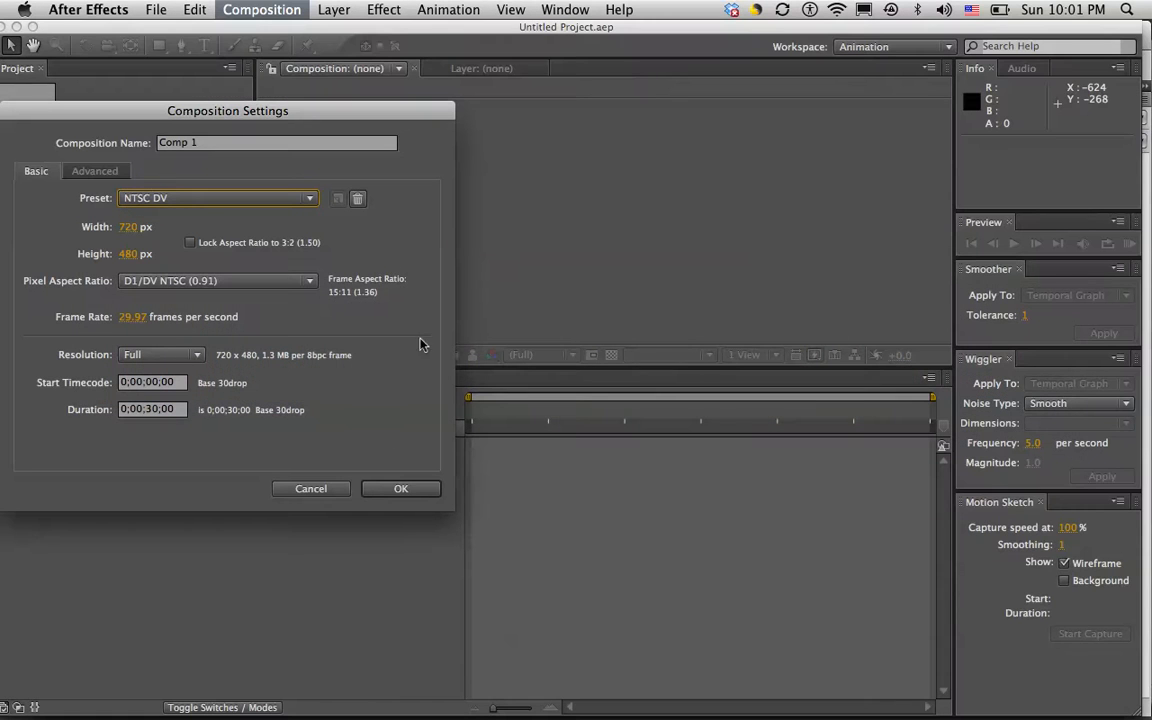
click(340, 490)
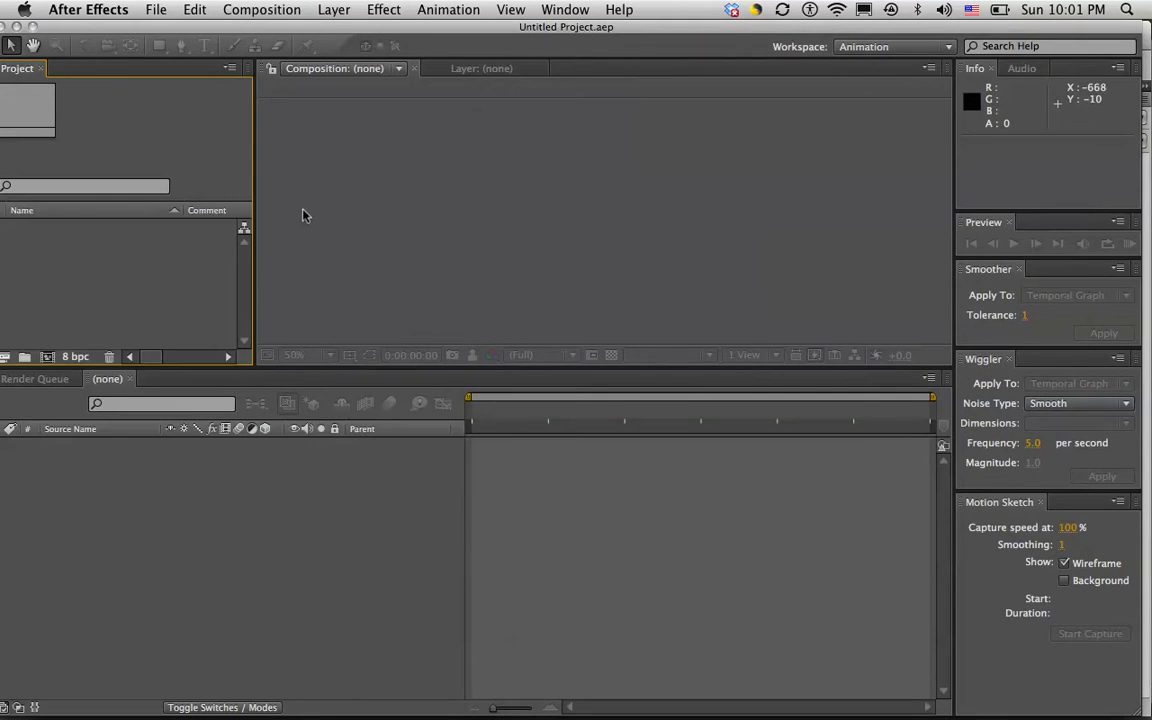
click(266, 12)
click(255, 29)
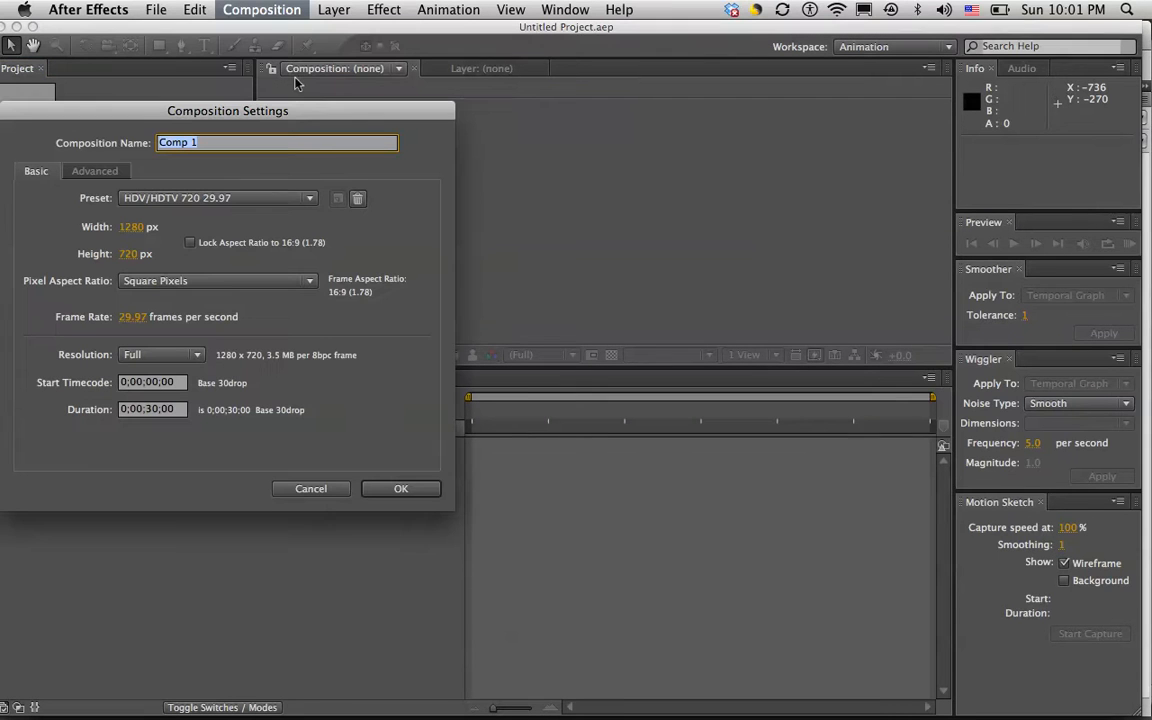
click(148, 198)
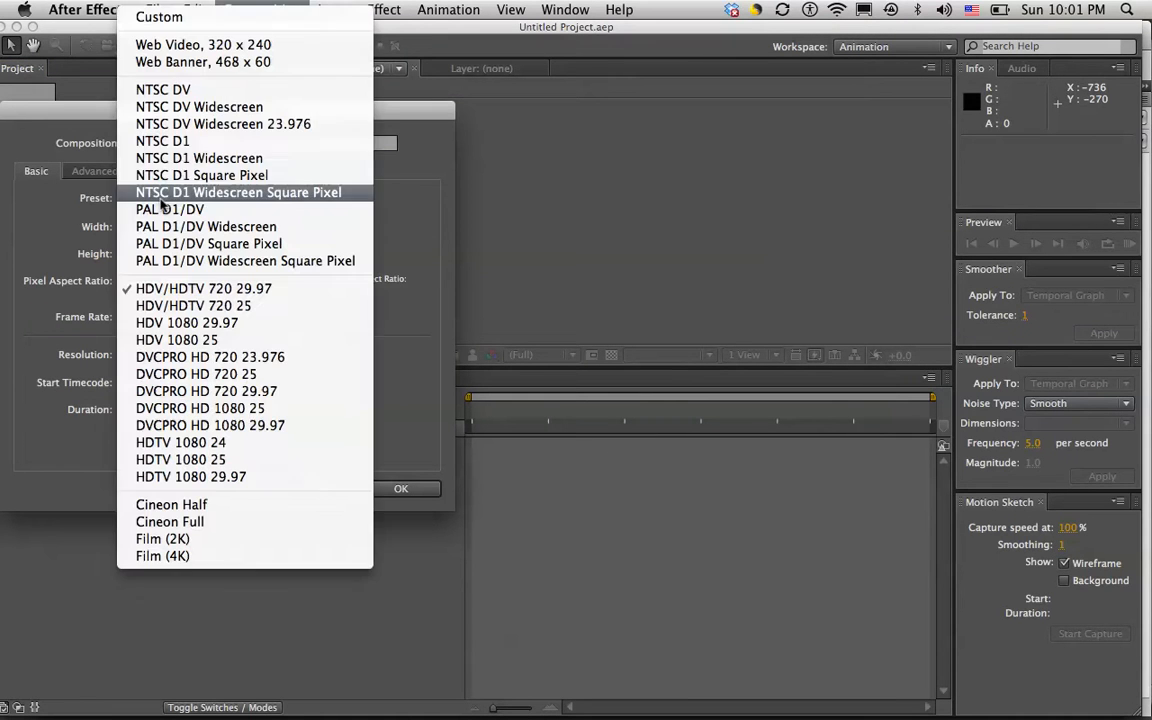
click(186, 92)
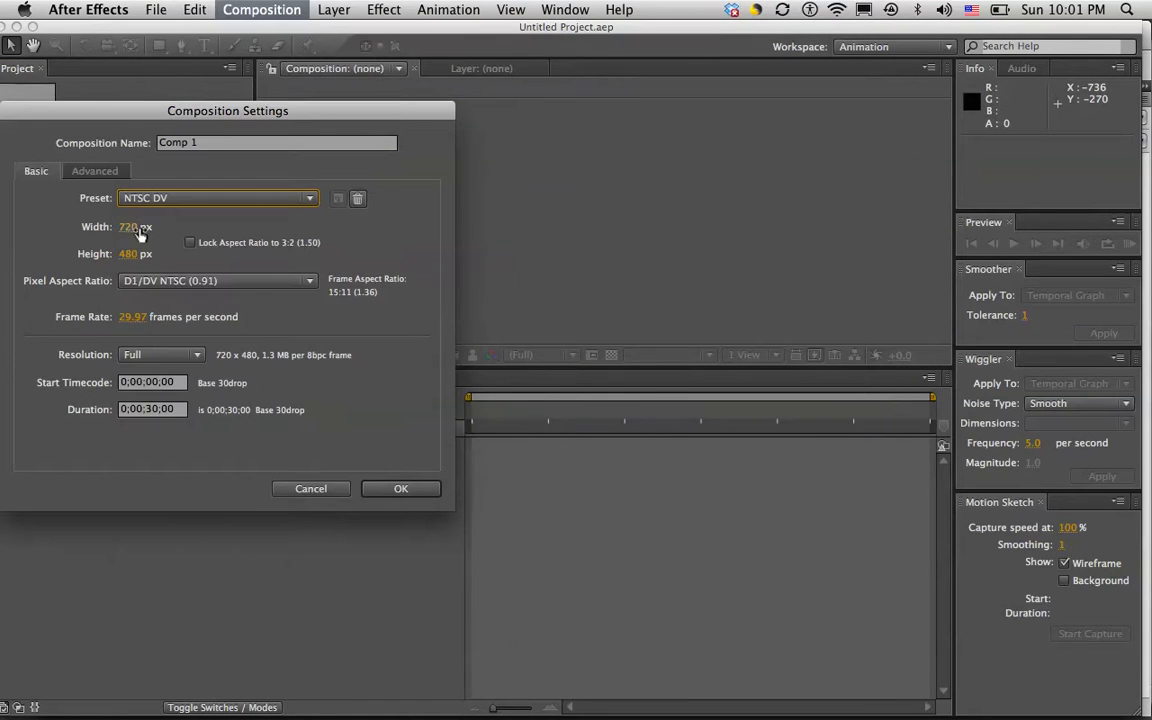
click(404, 488)
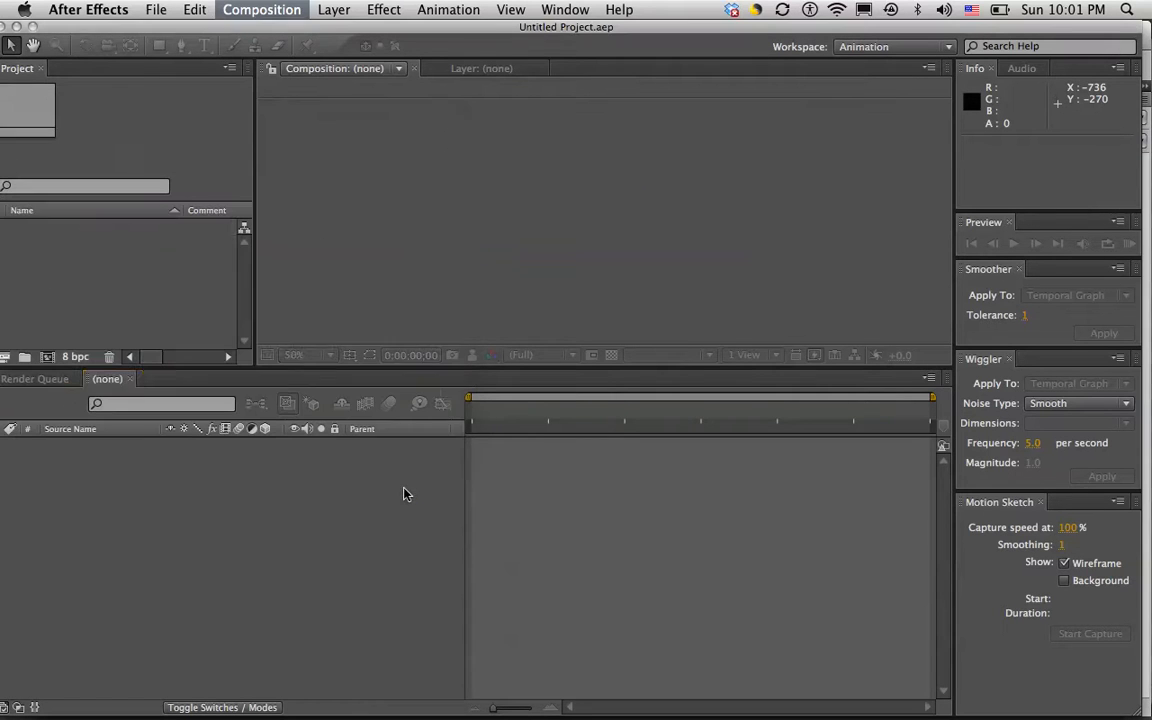
- Import Pastoral Scene.jpg from the ART 458 Demo folder as footage and place it centred in Comp 1
click(148, 12)
mouse_move(300, 274)
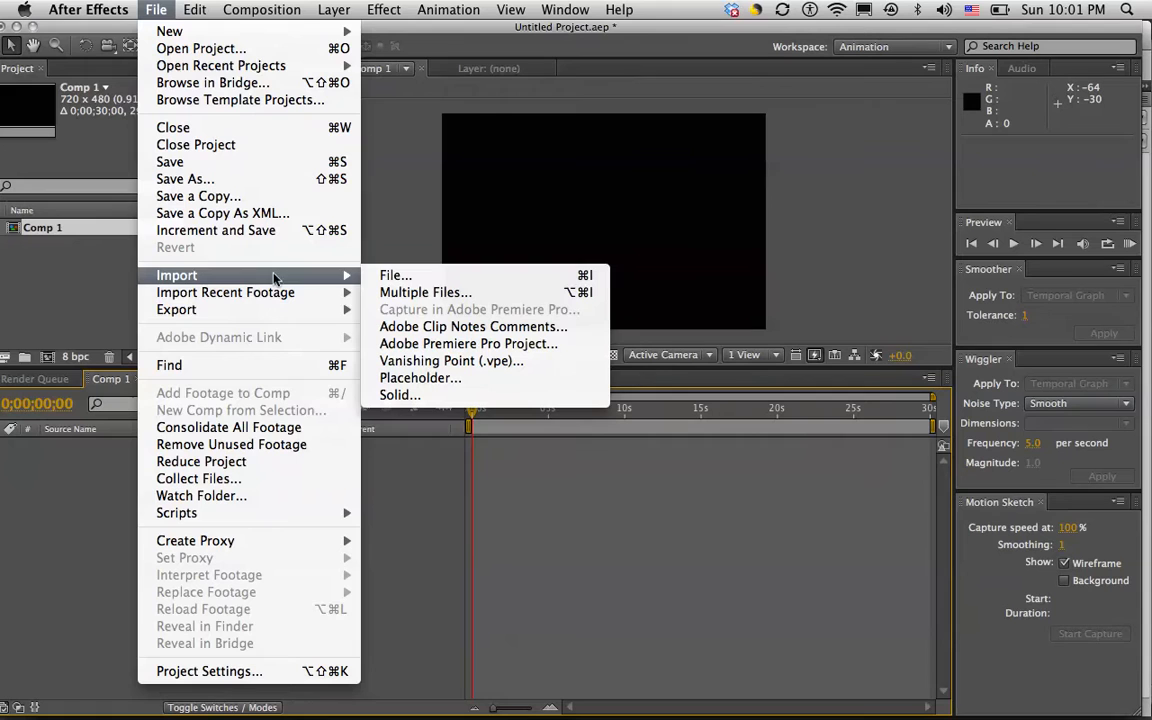
click(381, 278)
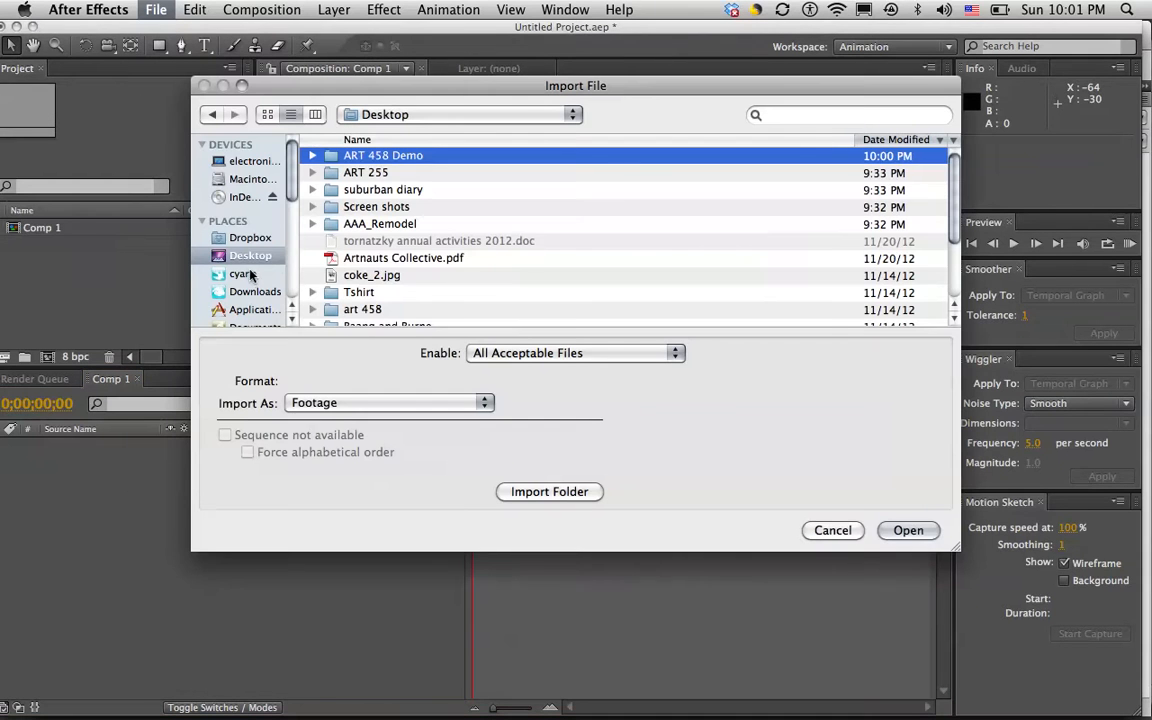
double_click(336, 158)
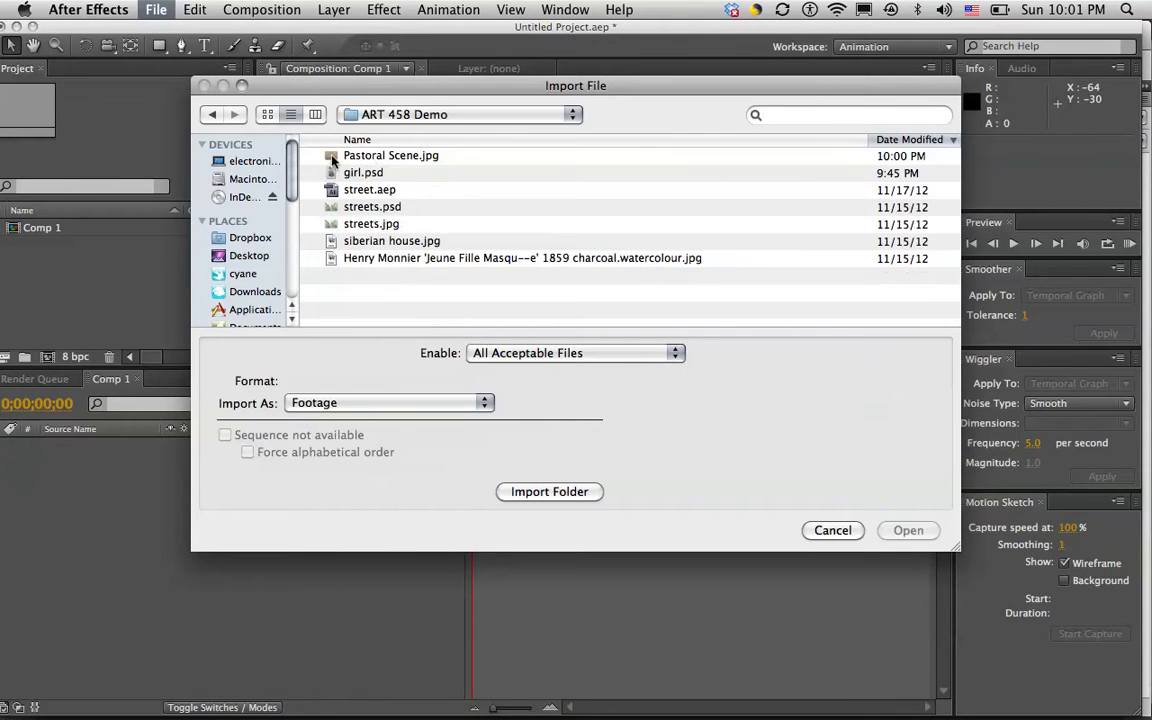
click(369, 158)
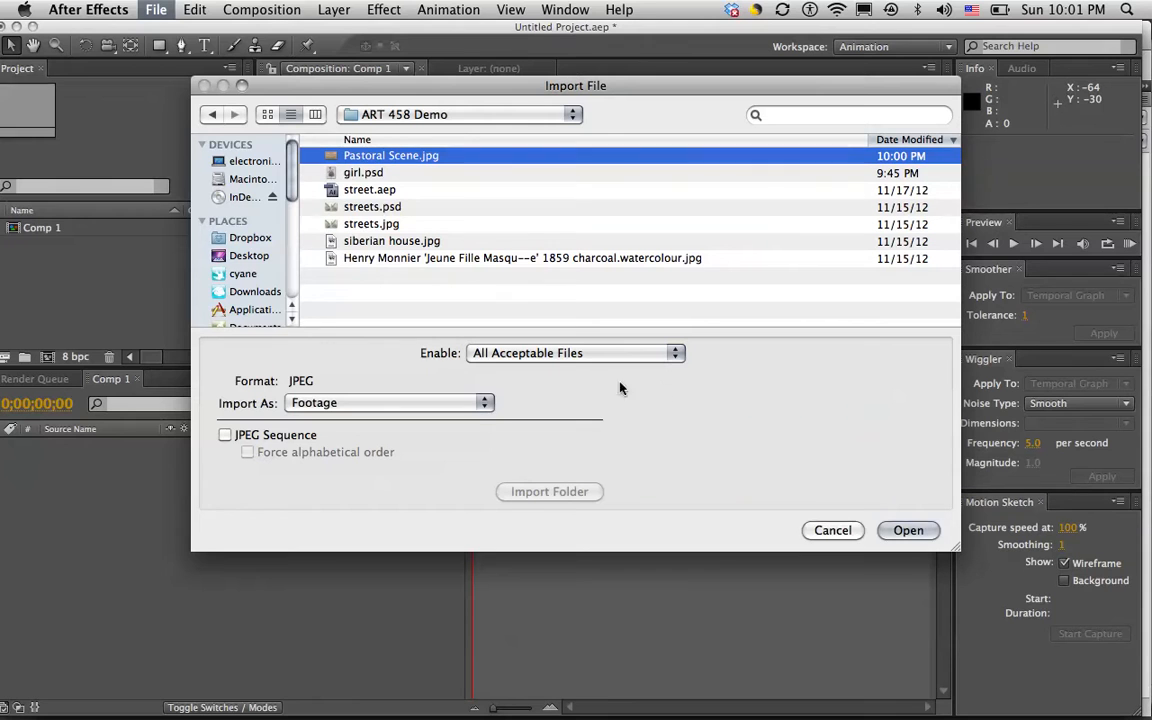
click(475, 405)
click(380, 403)
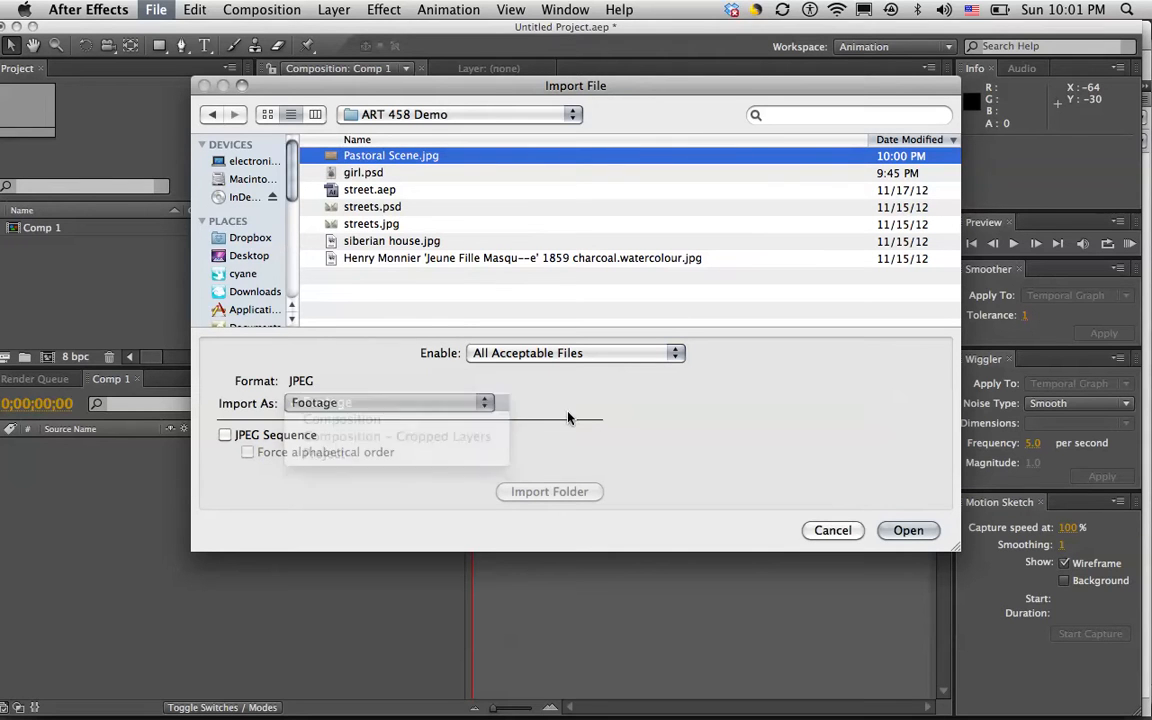
click(907, 531)
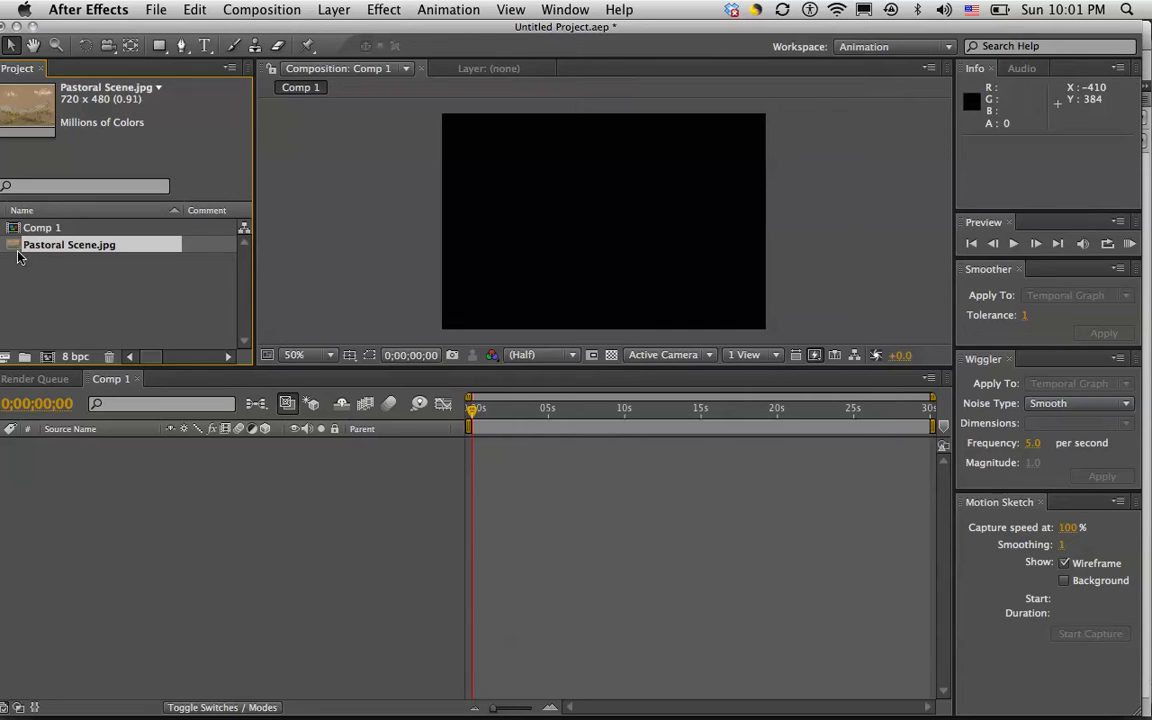
drag(15, 250, 603, 233)
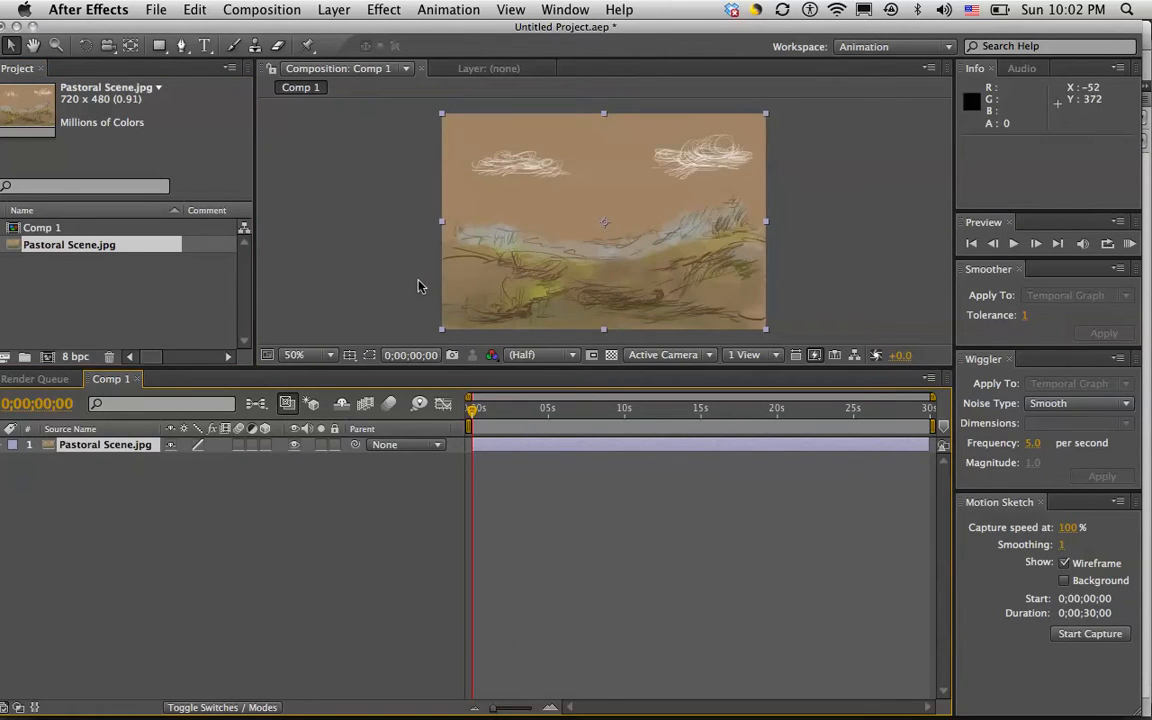
- Import girl.psd from the ART 458 Demo folder as a Composition with editable layer styles and Live Photoshop 3D
click(146, 10)
mouse_move(290, 275)
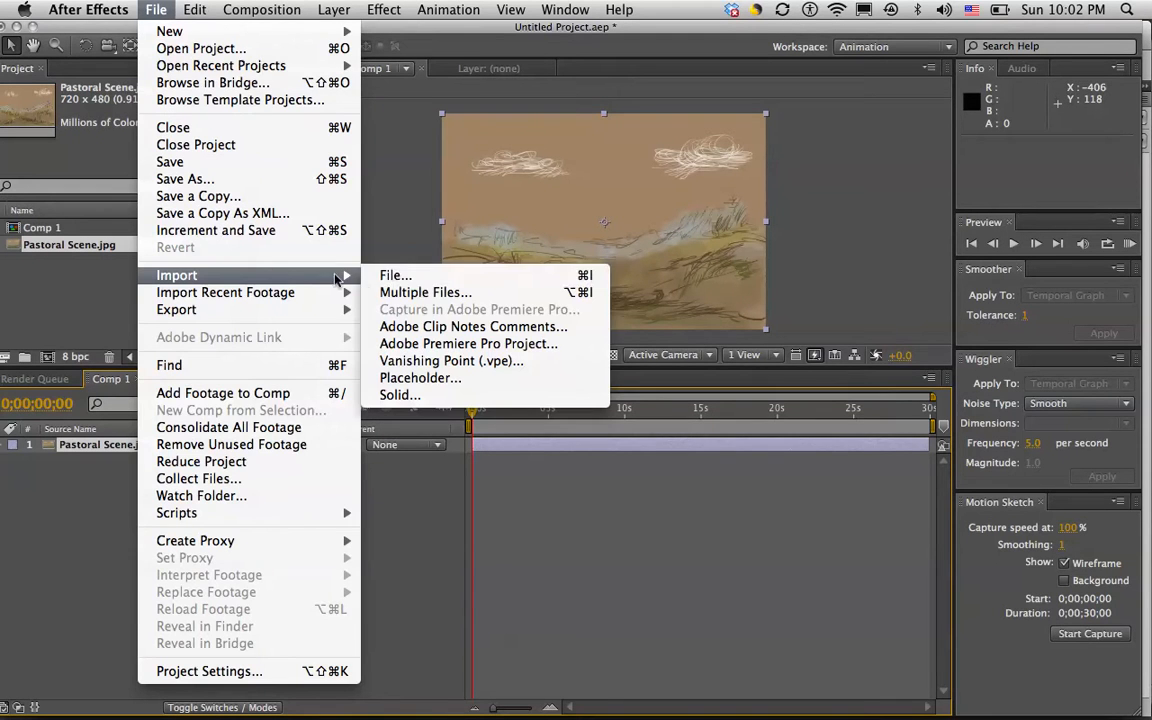
click(377, 276)
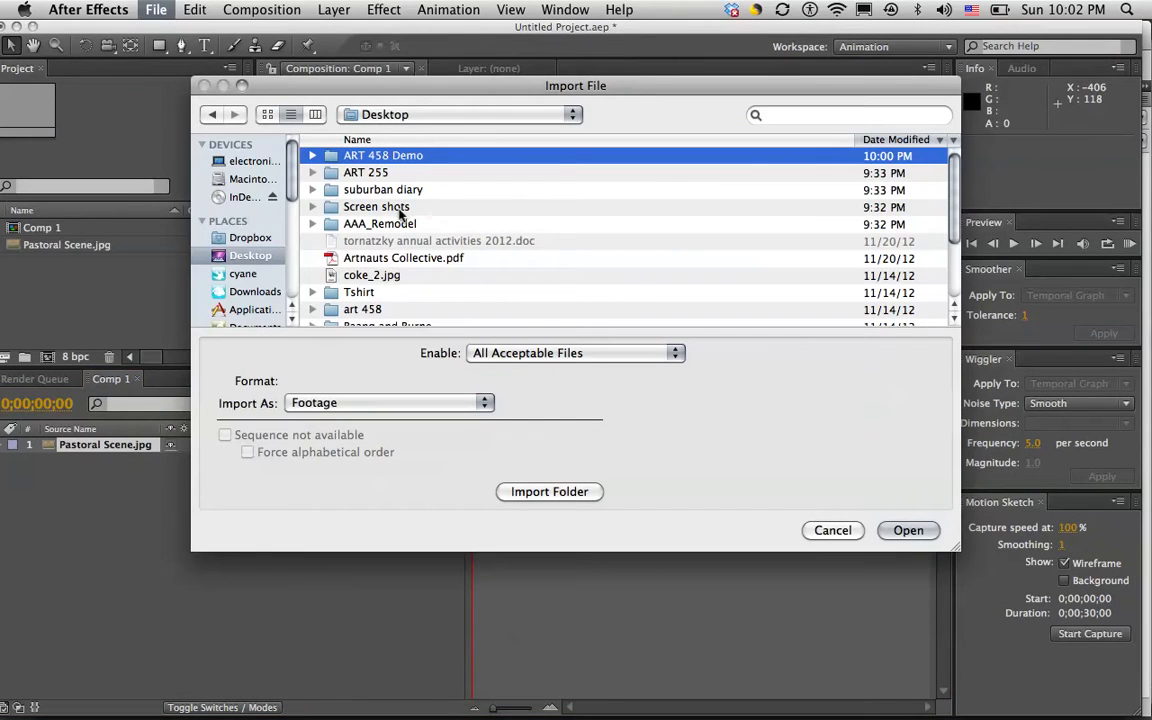
double_click(340, 157)
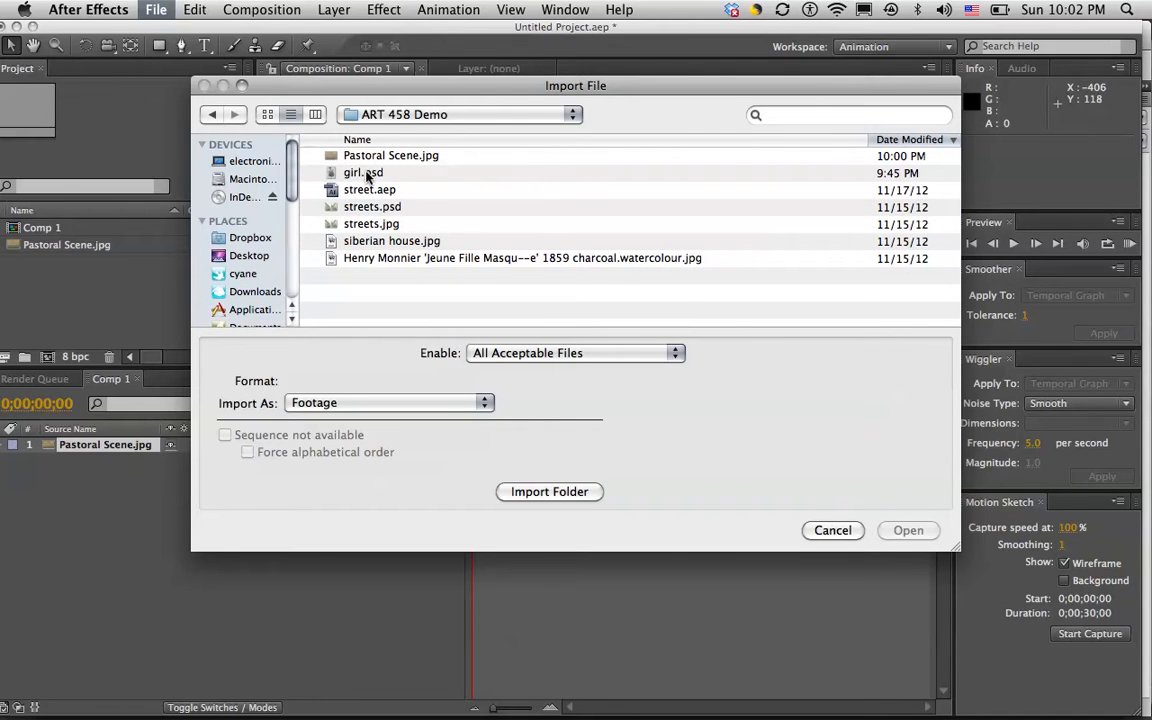
click(362, 173)
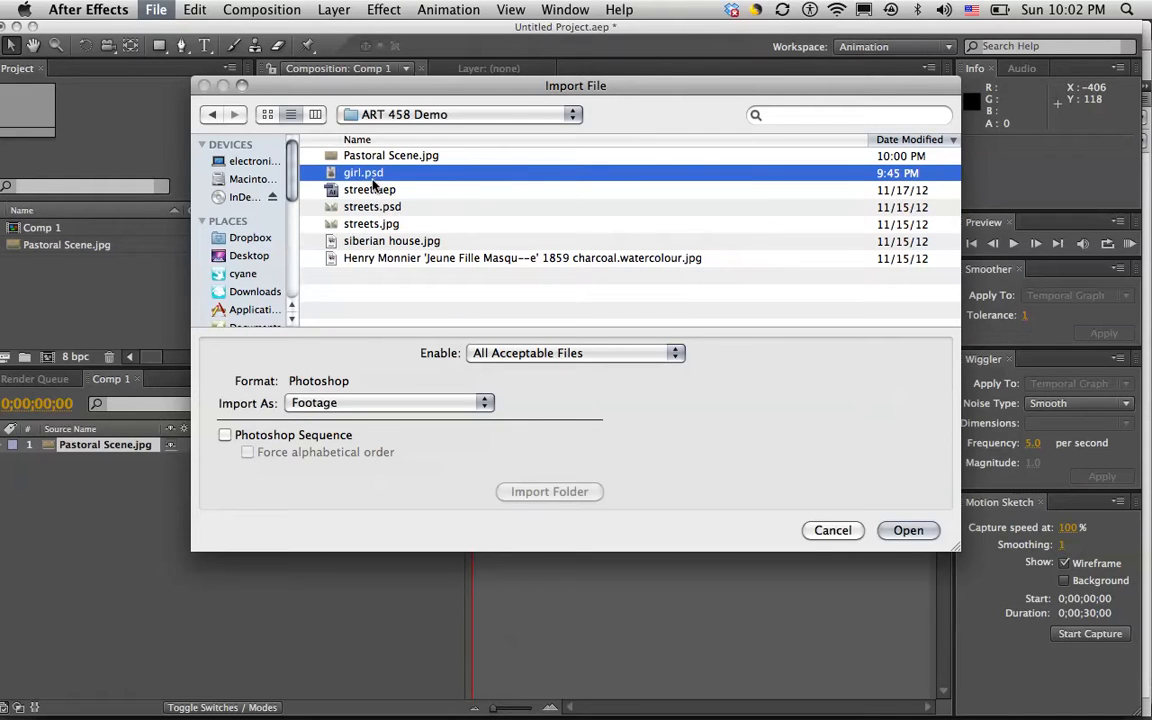
click(382, 402)
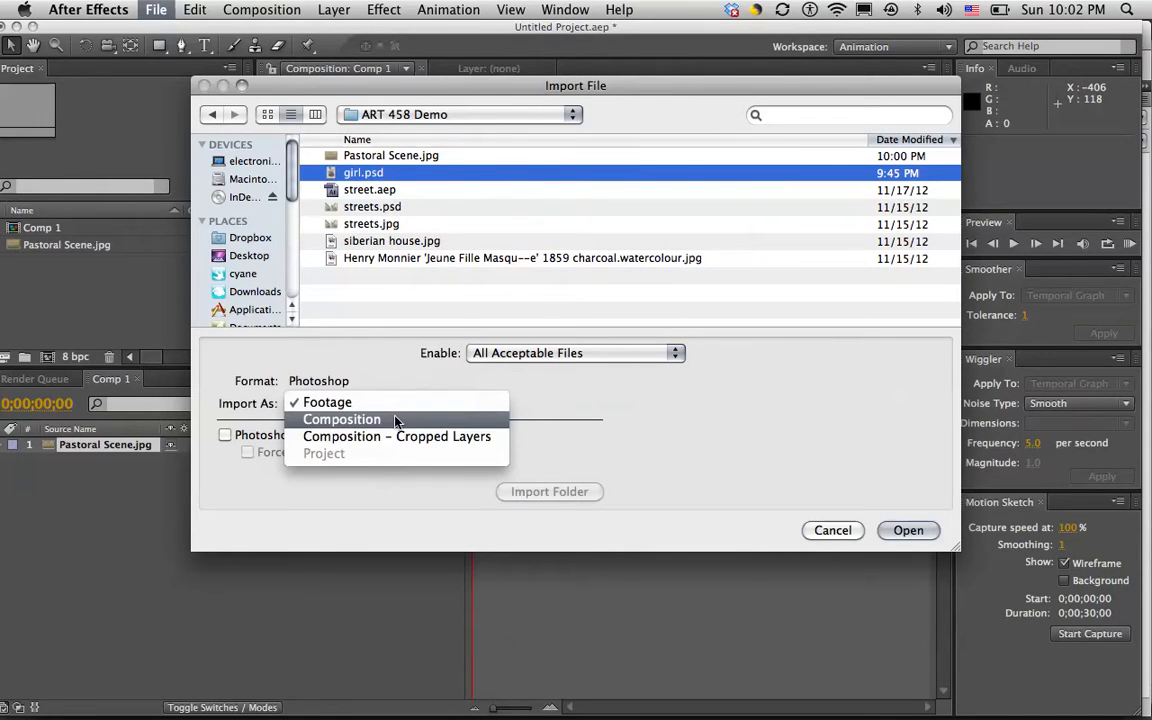
click(397, 420)
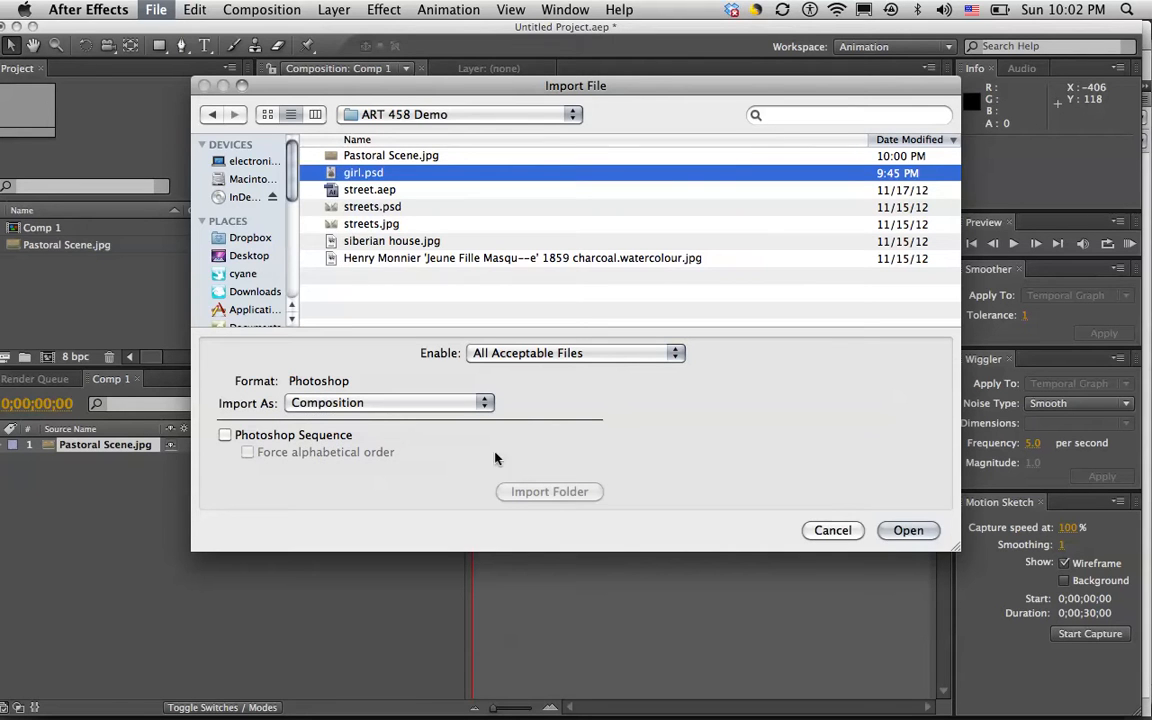
click(908, 530)
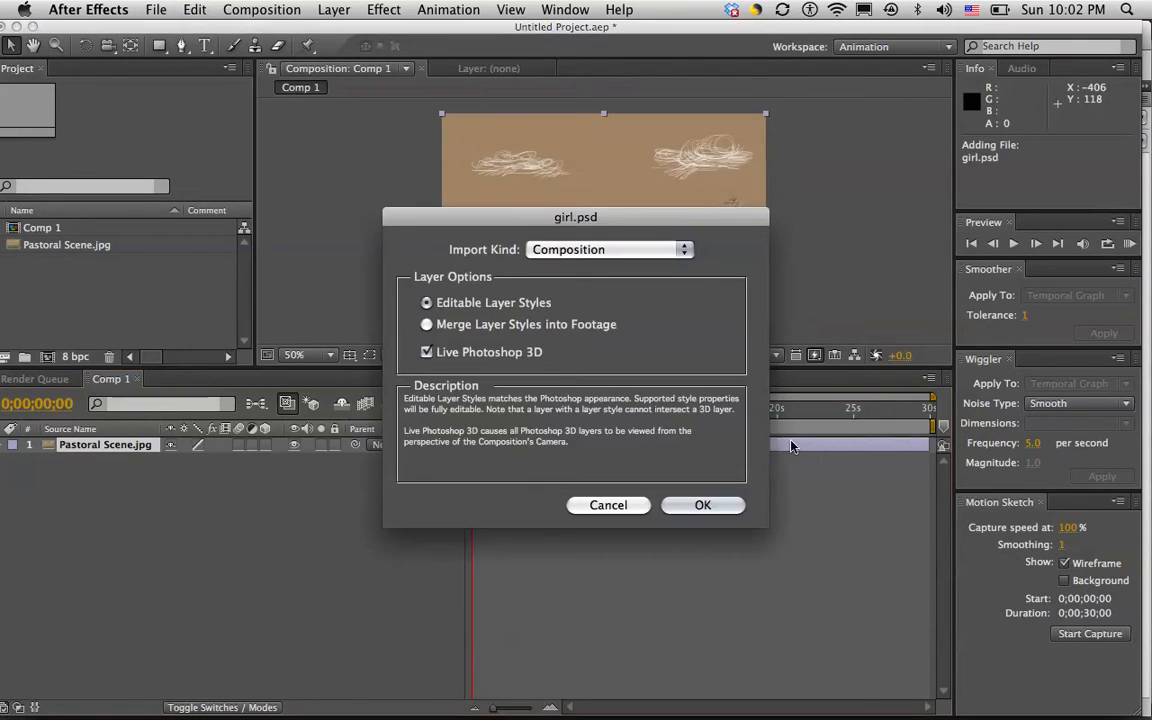
drag(491, 221, 471, 194)
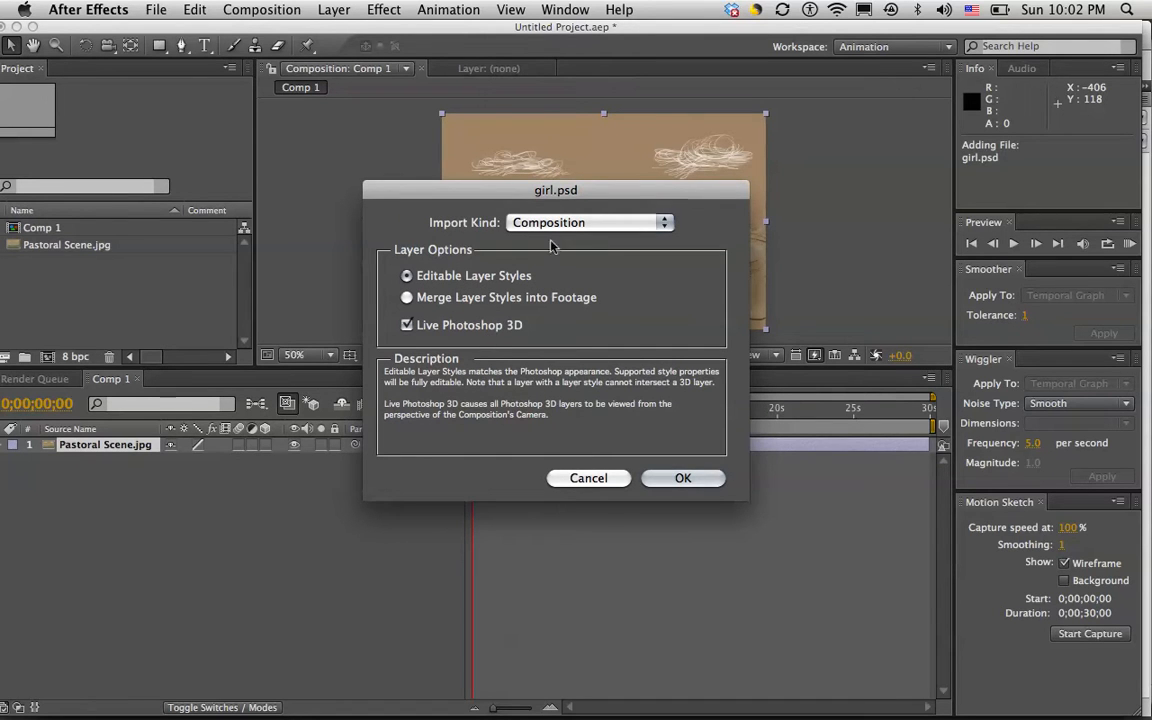
click(652, 485)
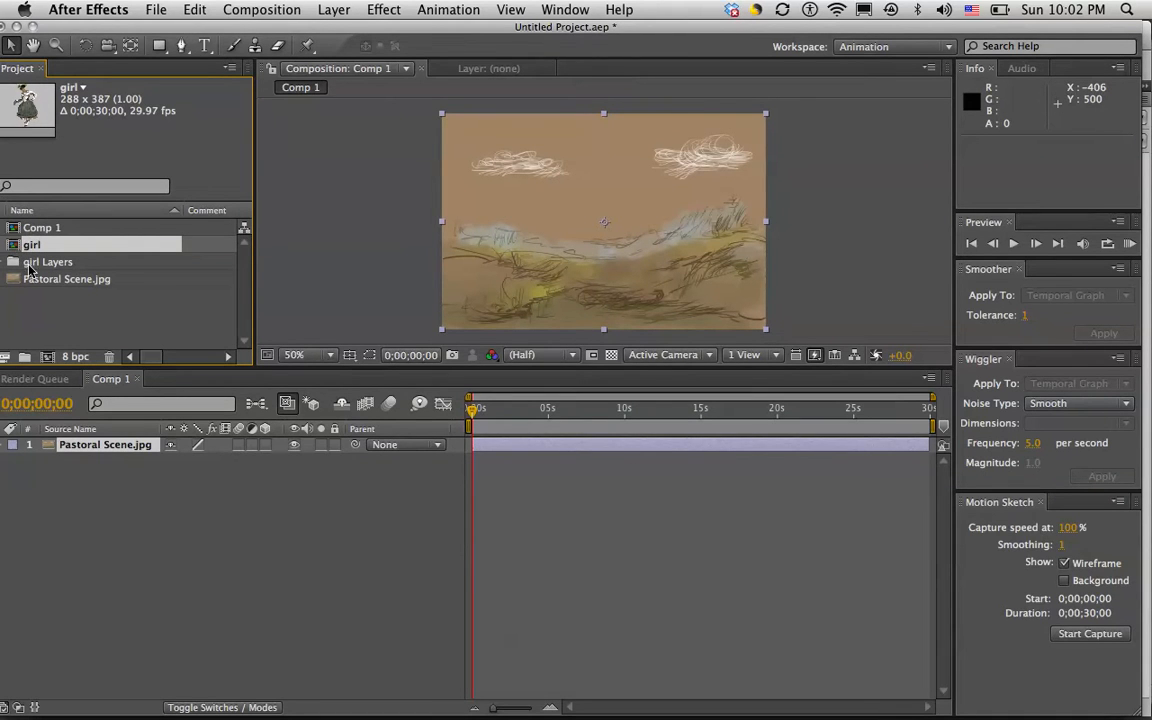
- Rename the composition Comp 1 as Main Timeline
click(41, 229)
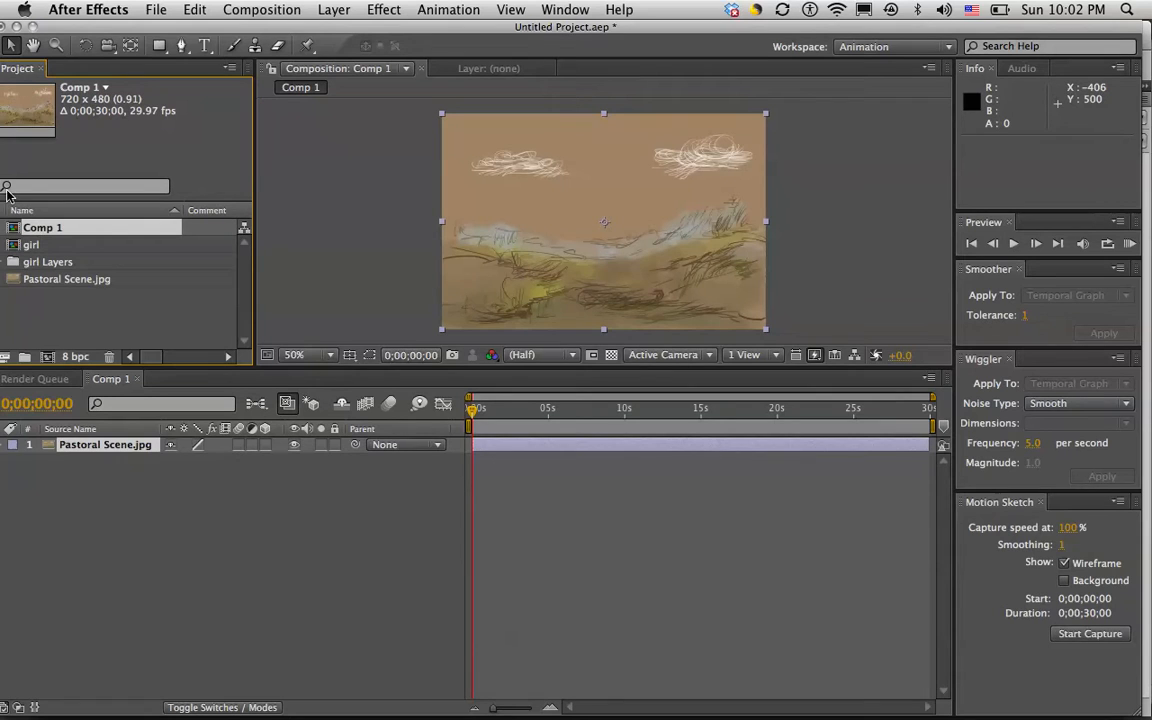
key(Return)
text(Main Timeline)
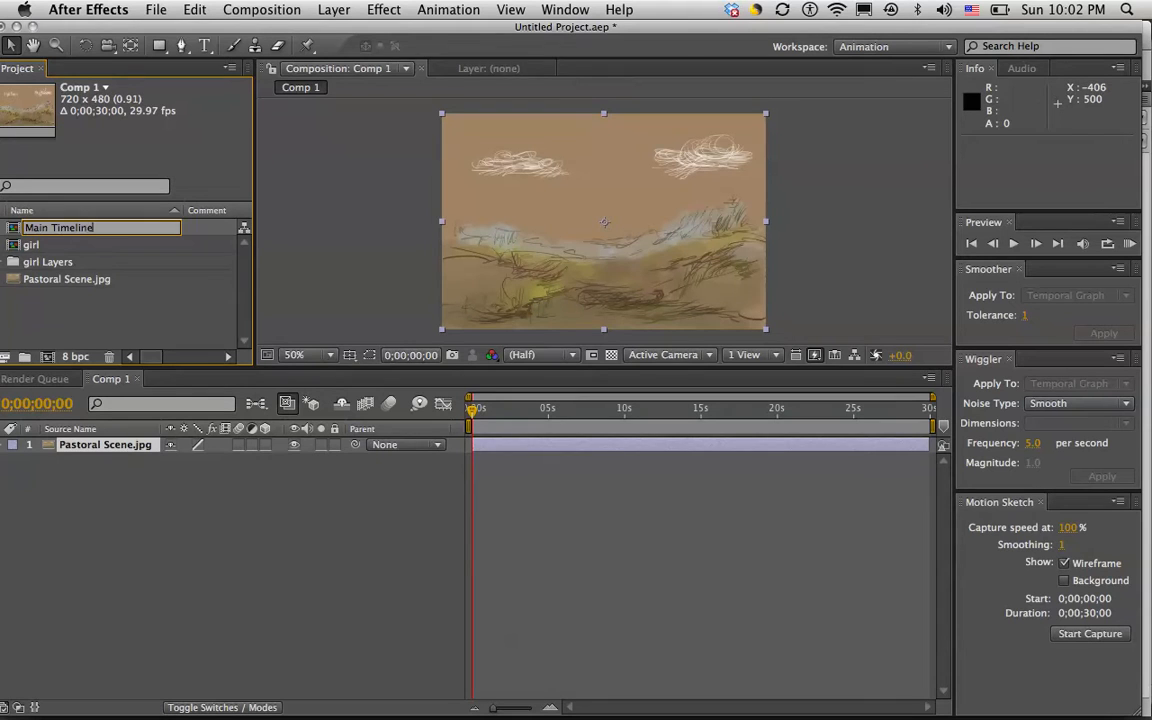
key(Return)
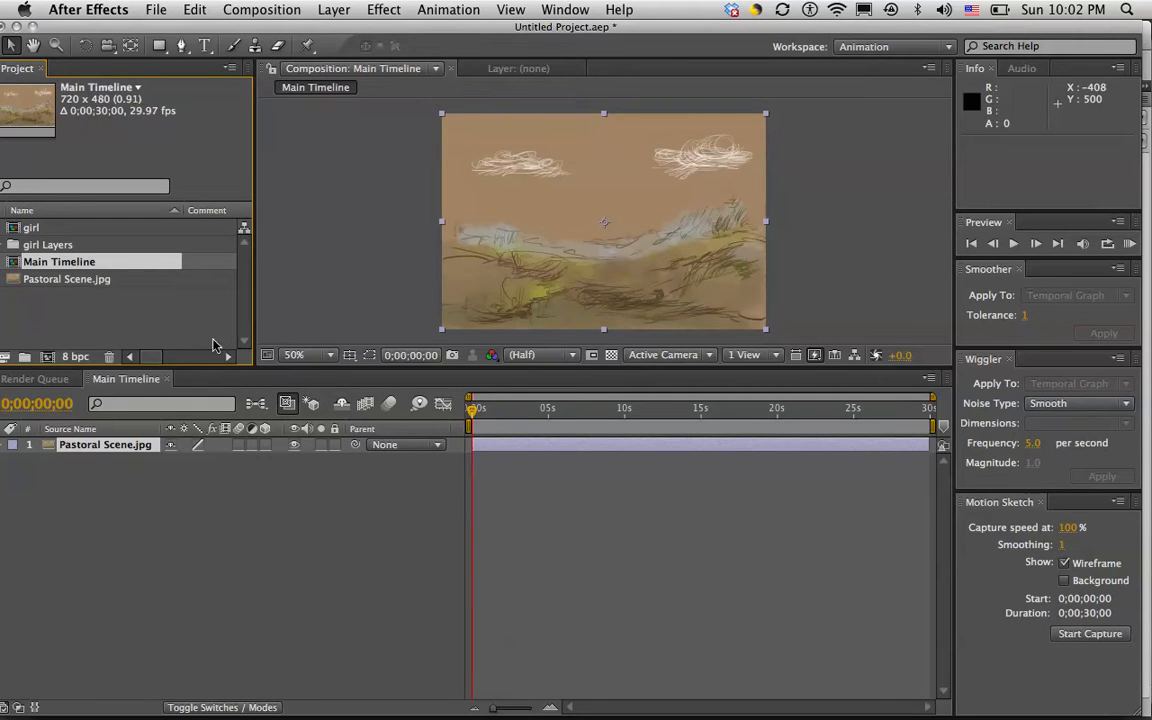
- Open the girl composition and toggle its layers' visibility off and back on to examine the figure's separate parts
click(17, 232)
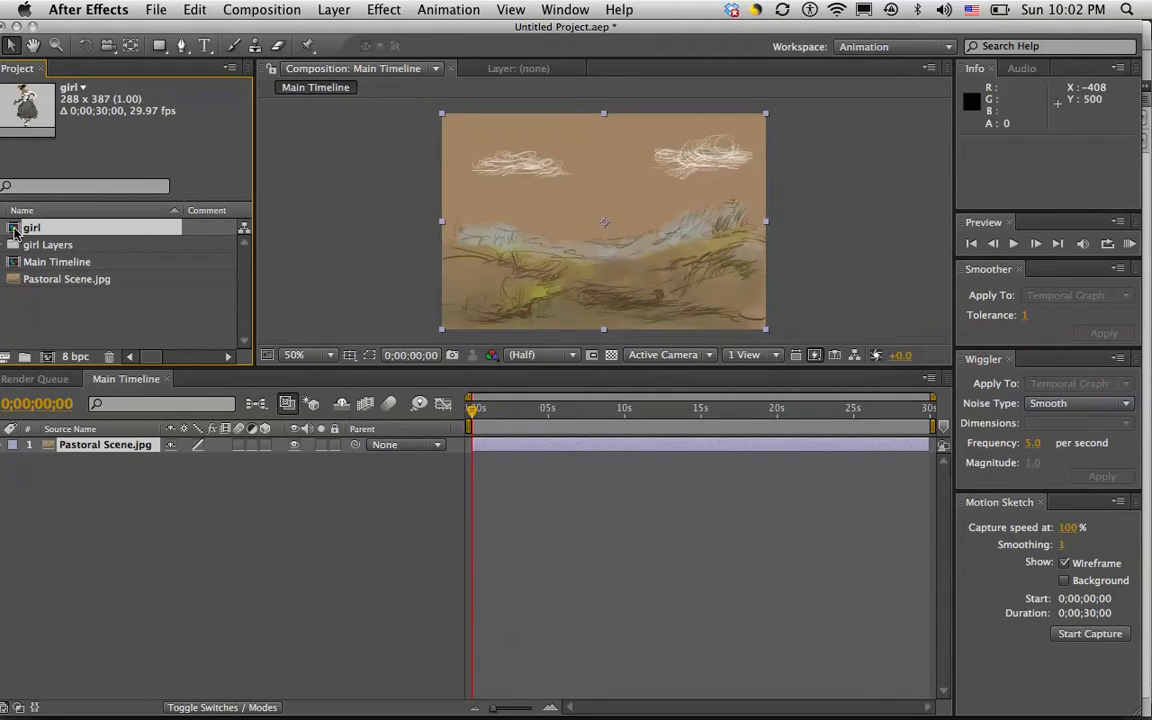
double_click(15, 233)
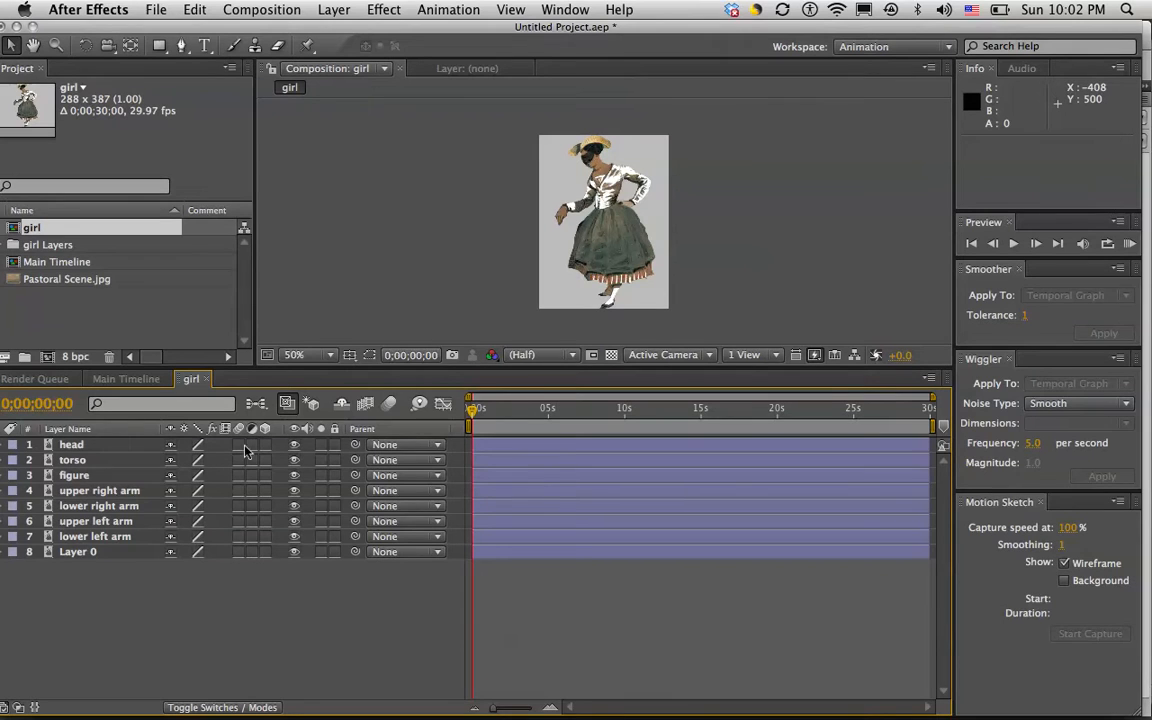
click(295, 445)
click(295, 460)
click(295, 475)
click(295, 490)
click(295, 506)
click(295, 521)
click(295, 536)
click(295, 551)
click(295, 551)
click(295, 536)
click(295, 521)
click(295, 506)
click(295, 490)
click(295, 475)
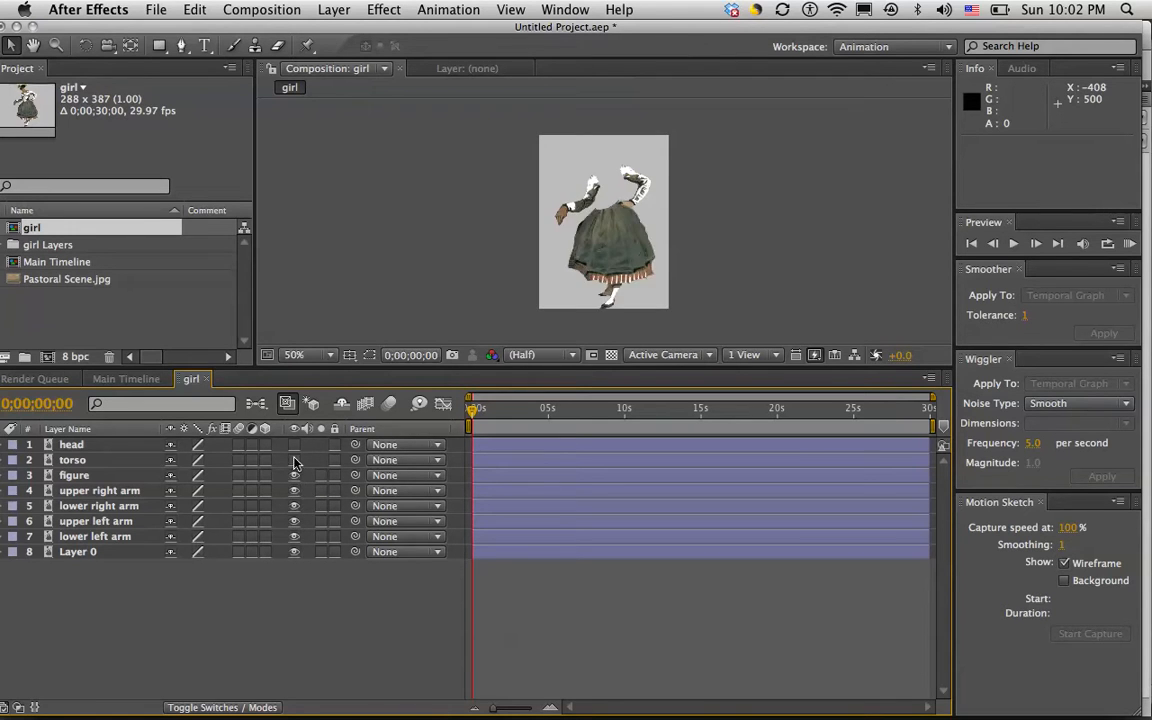
click(295, 460)
click(295, 444)
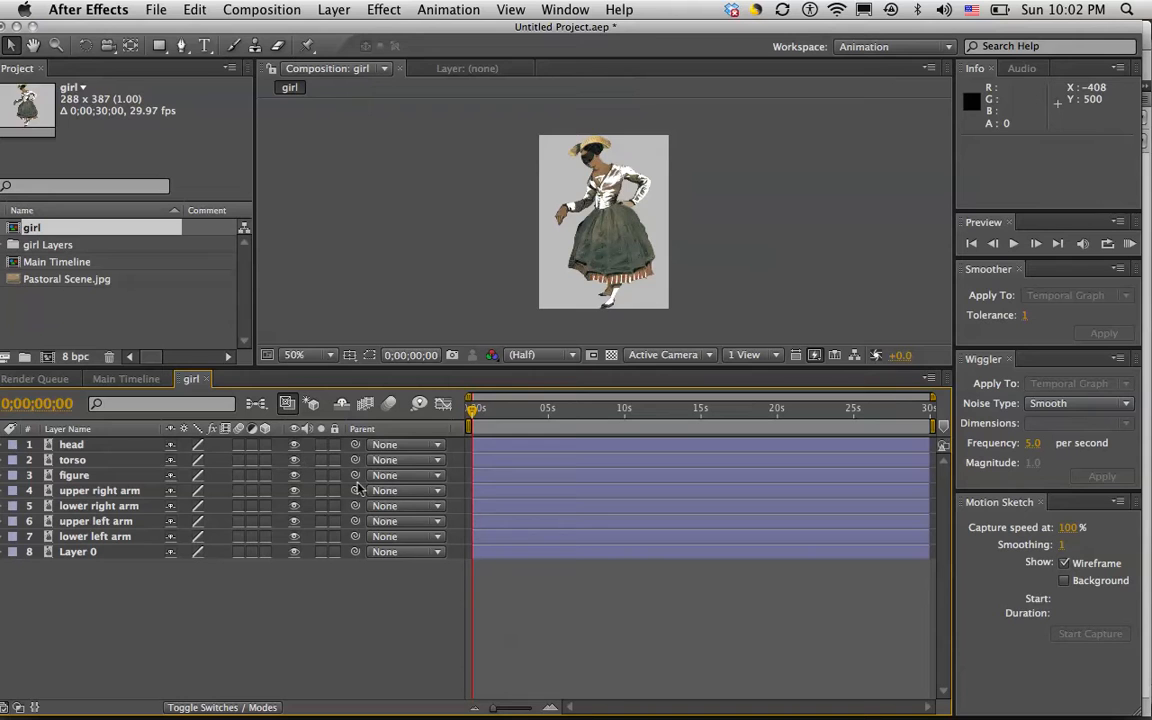
- Delete the grey background layer, Layer 0, from the girl composition
click(137, 556)
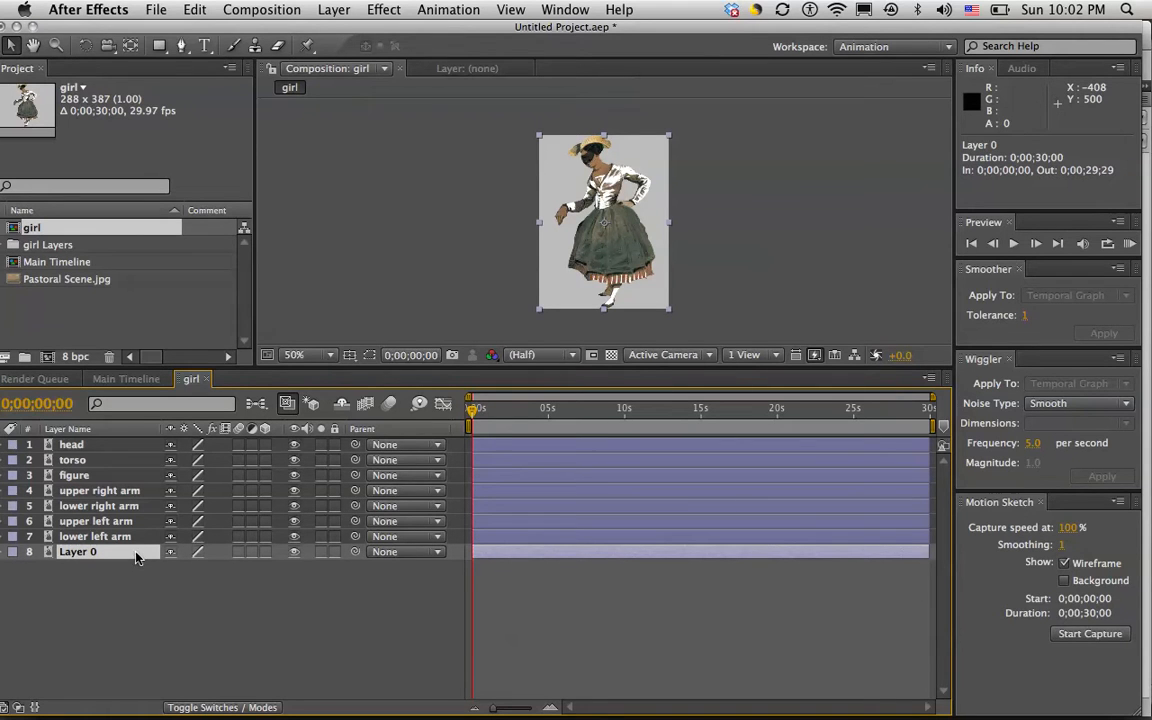
key(Delete)
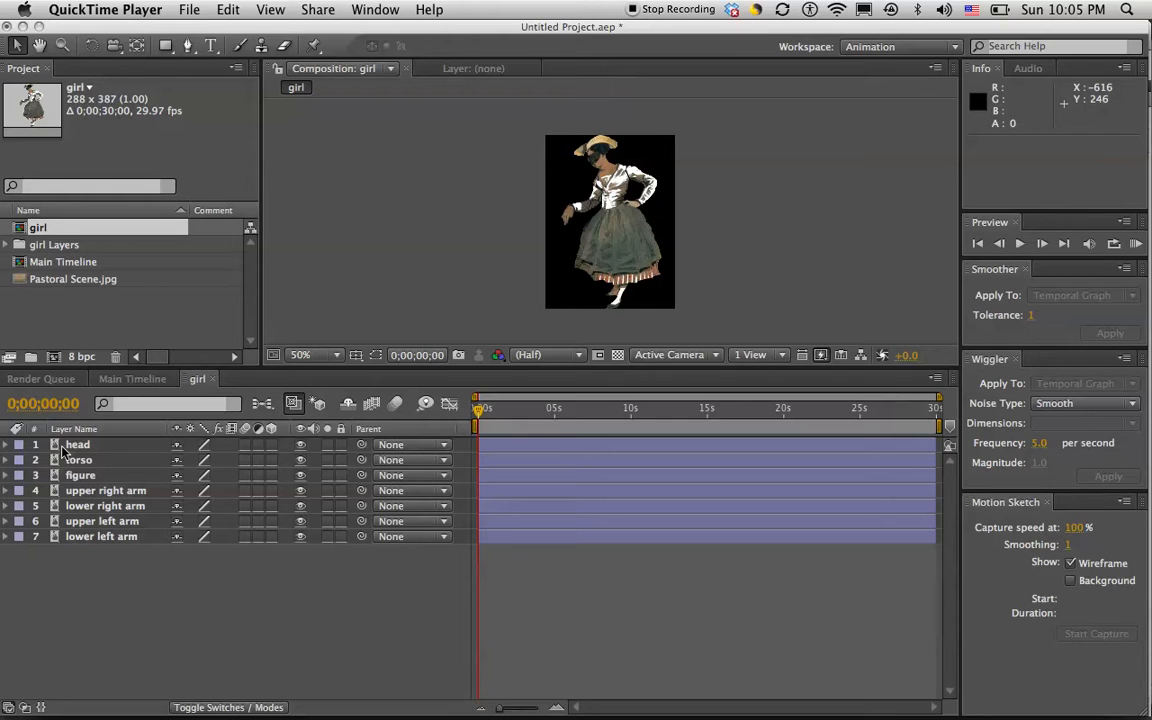
- Open Main Timeline, add the girl composition above Pastoral Scene.jpg, and shift the girl slightly over the background
click(20, 263)
double_click(21, 263)
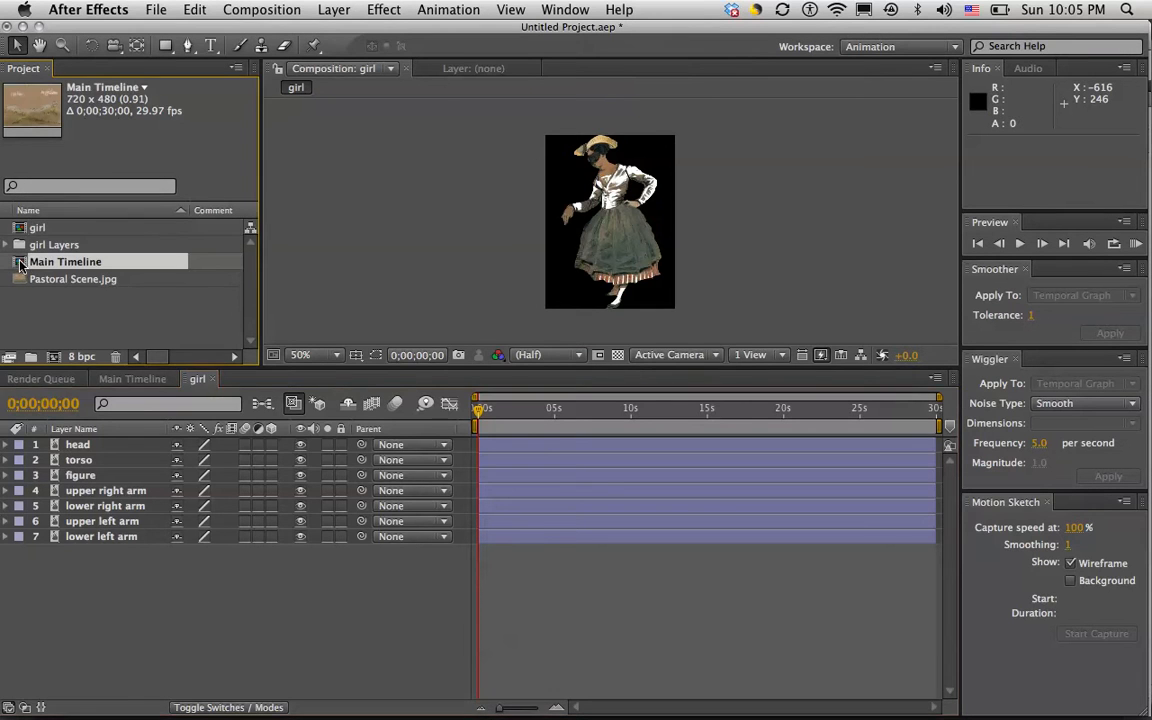
drag(20, 226, 20, 262)
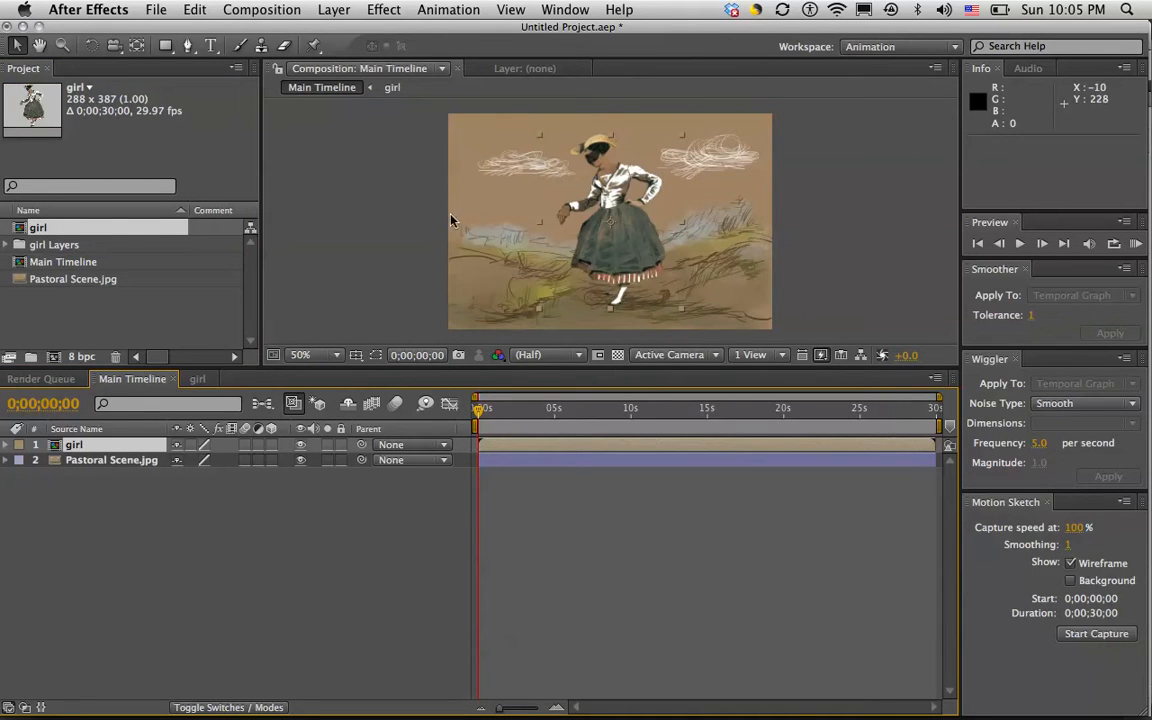
mouse_move(608, 228)
mouse_down()
mouse_move(610, 243)
mouse_move(628, 234)
mouse_up()
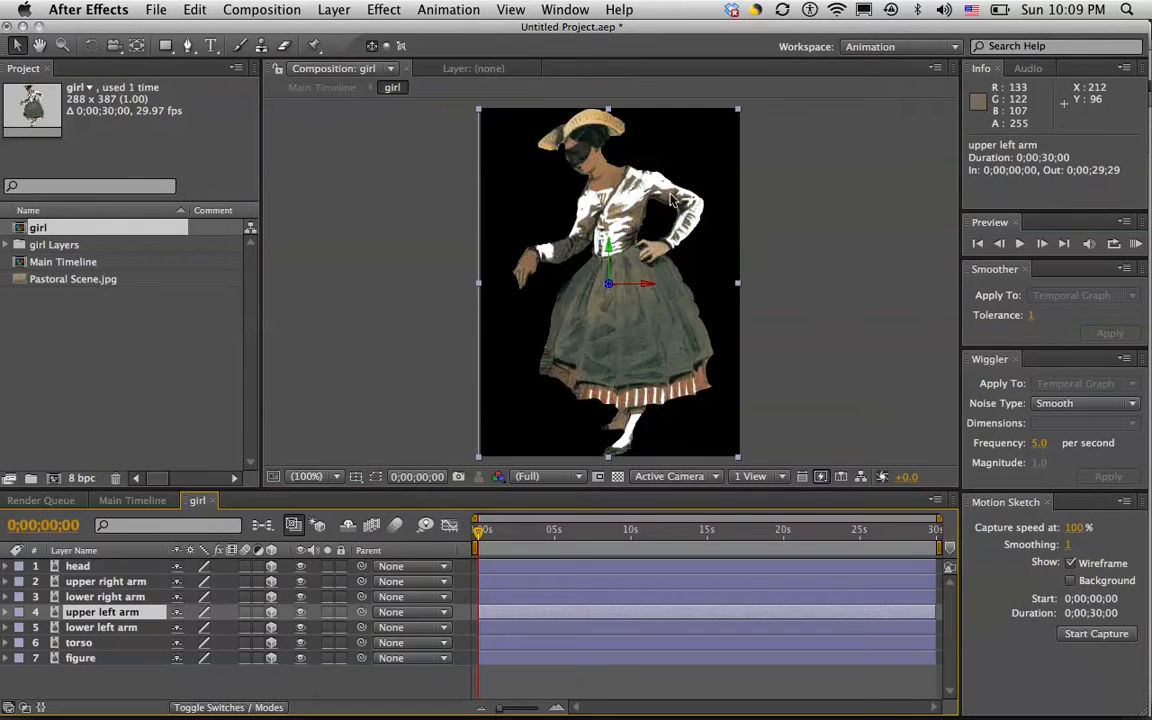
- Move the upper left arm's anchor point to the shoulder at about (183.4, 74.2) and the lower left arm's to the elbow at about (247.8, 102.2)
double_click(667, 191)
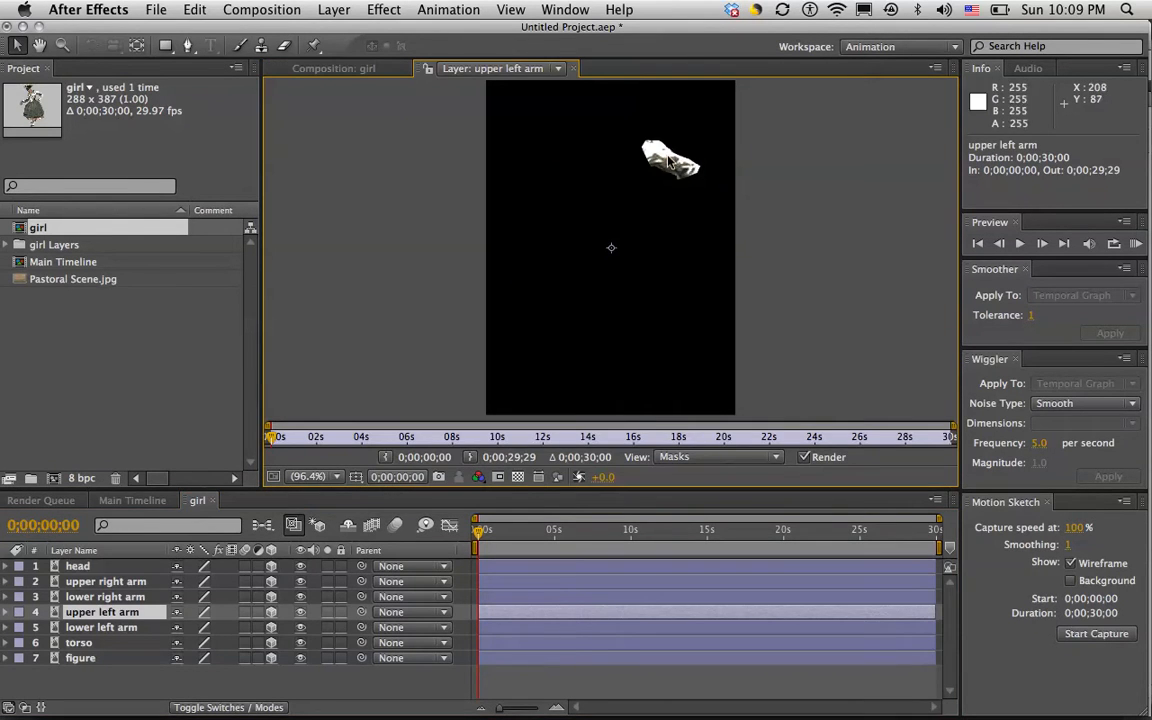
drag(612, 252, 644, 146)
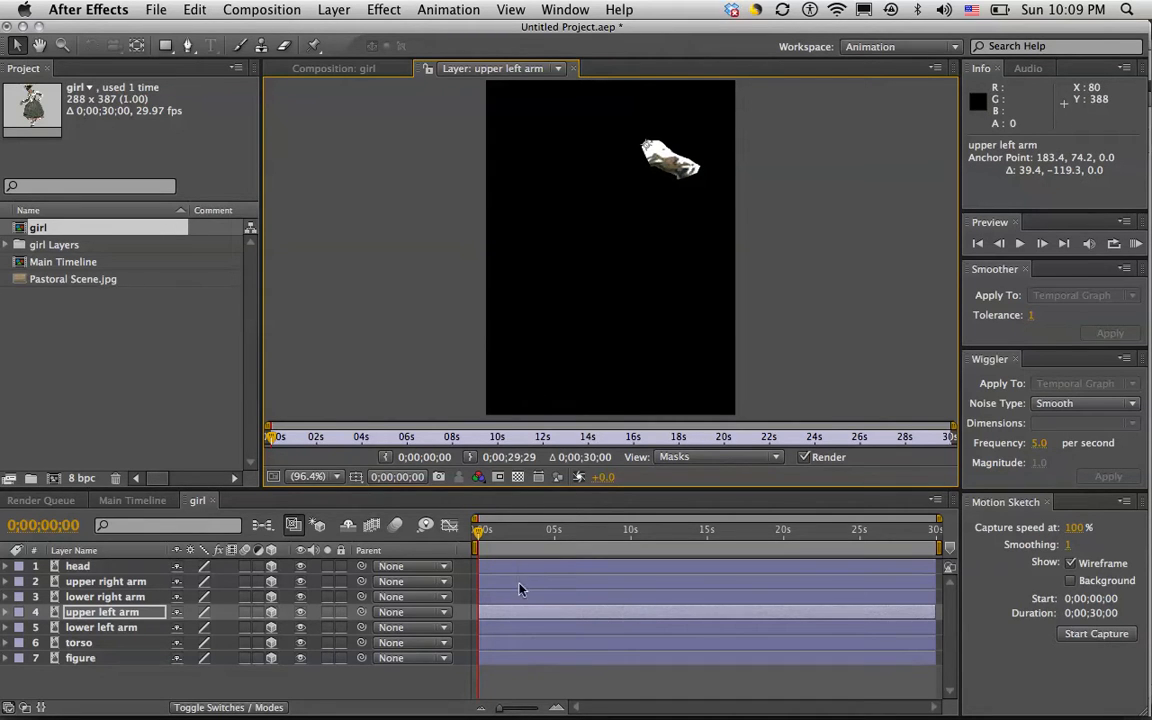
click(509, 627)
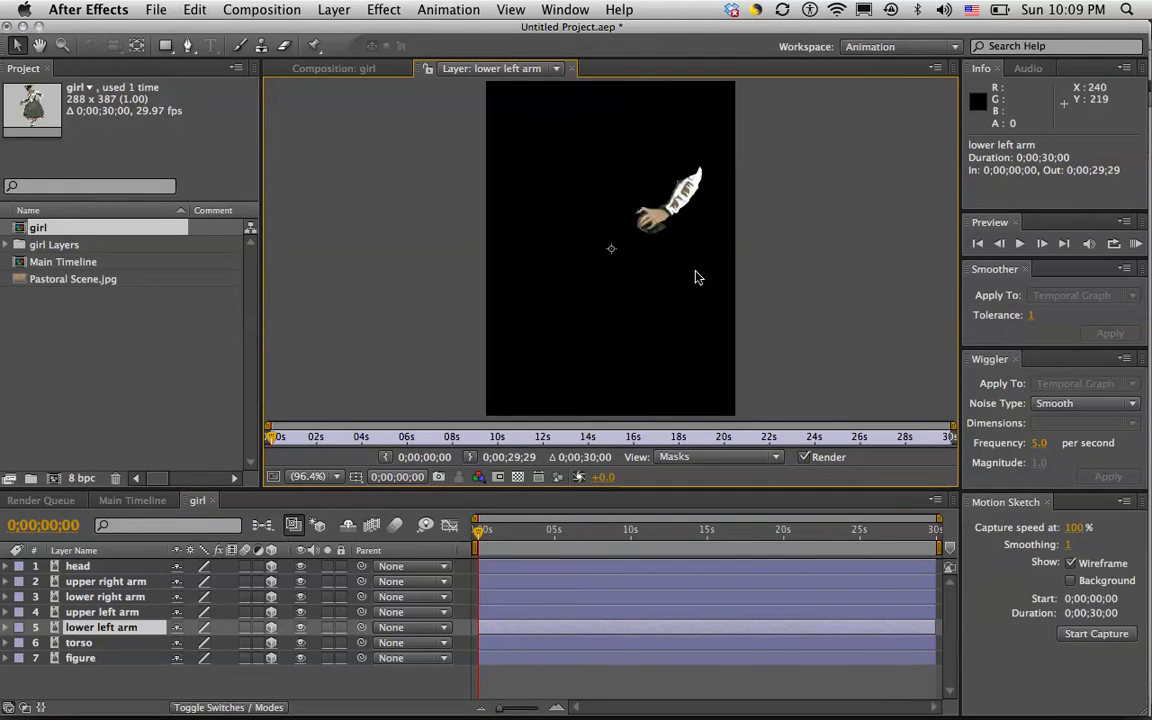
drag(611, 248, 708, 181)
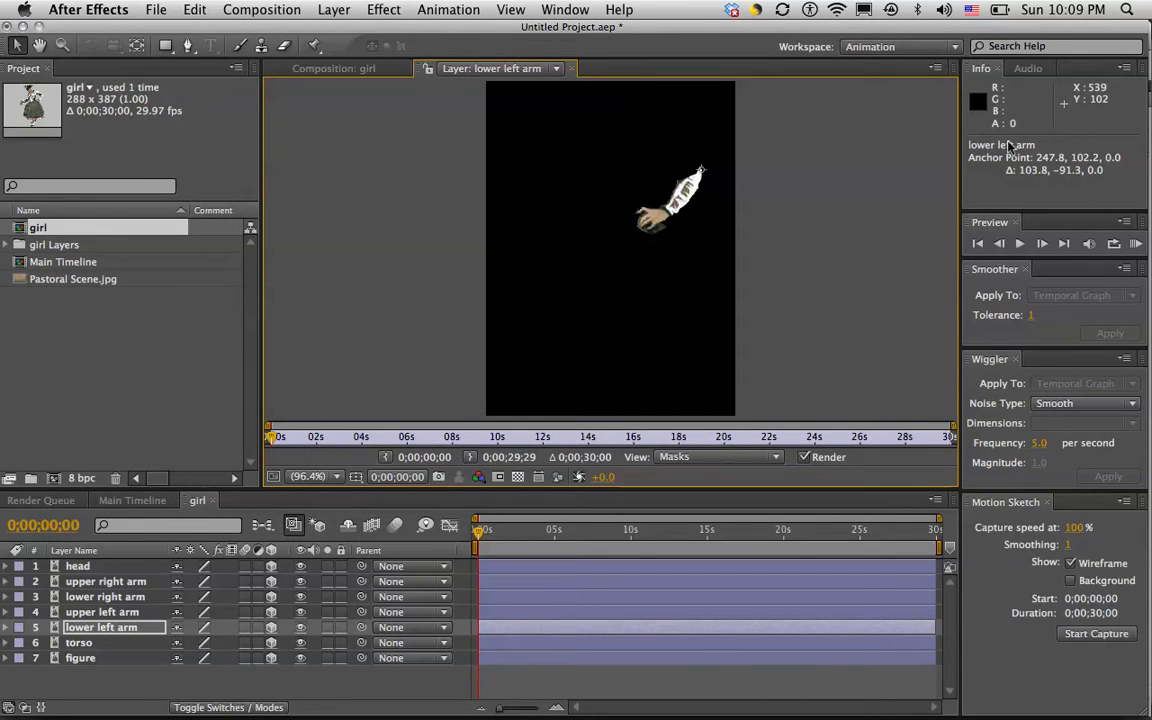
- Move the torso's anchor point to the neck at about (143, 62.8) and the figure layer's to the waist at about (158.5, 161.3)
click(584, 643)
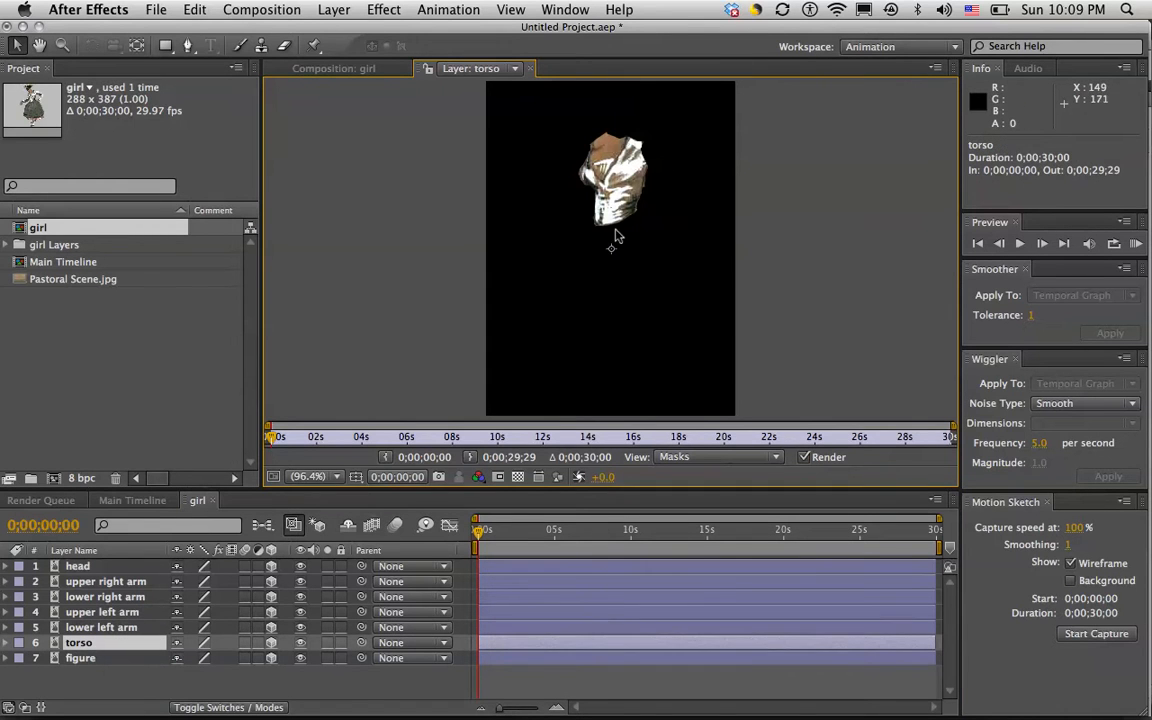
drag(613, 252, 611, 140)
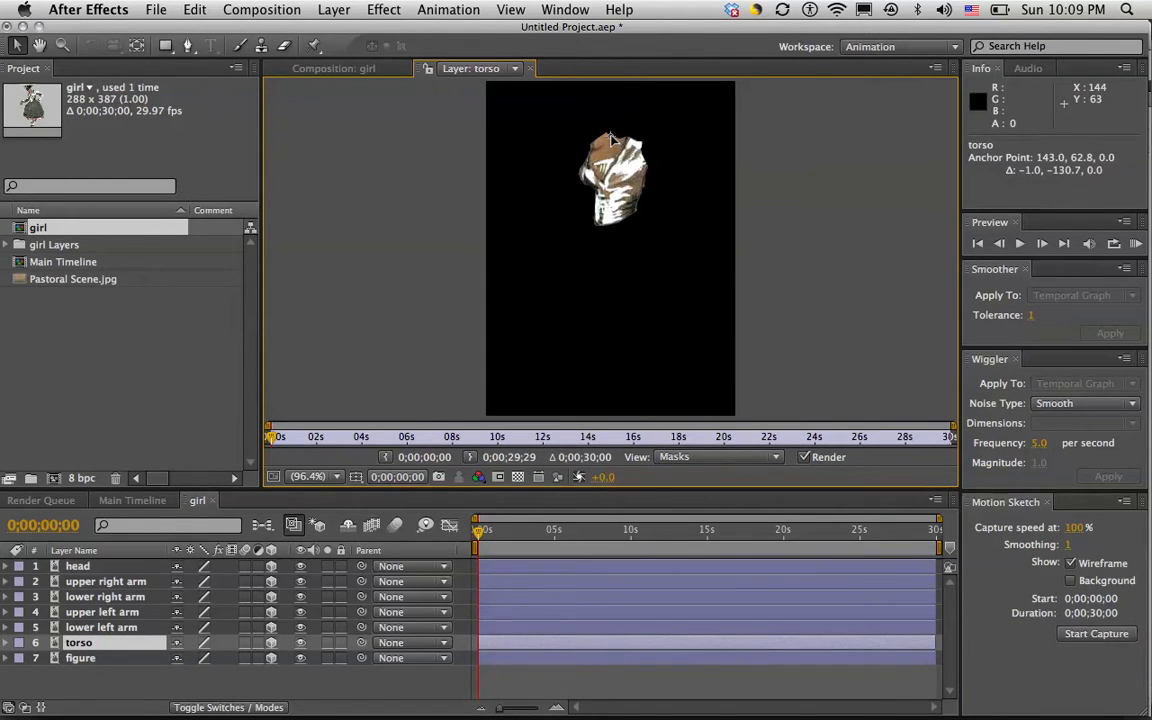
click(600, 658)
drag(611, 250, 626, 224)
key(Return)
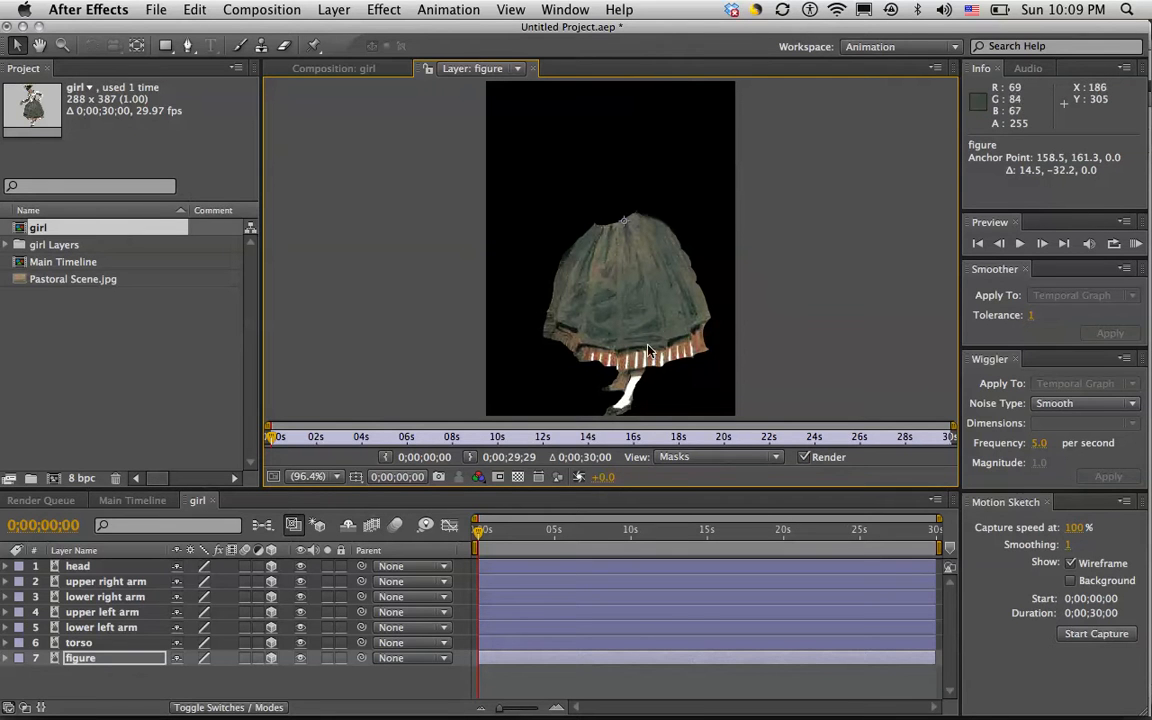
- Move the anchor points of the head to the neck, the upper right arm to the shoulder, and the lower right arm to the elbow
click(537, 566)
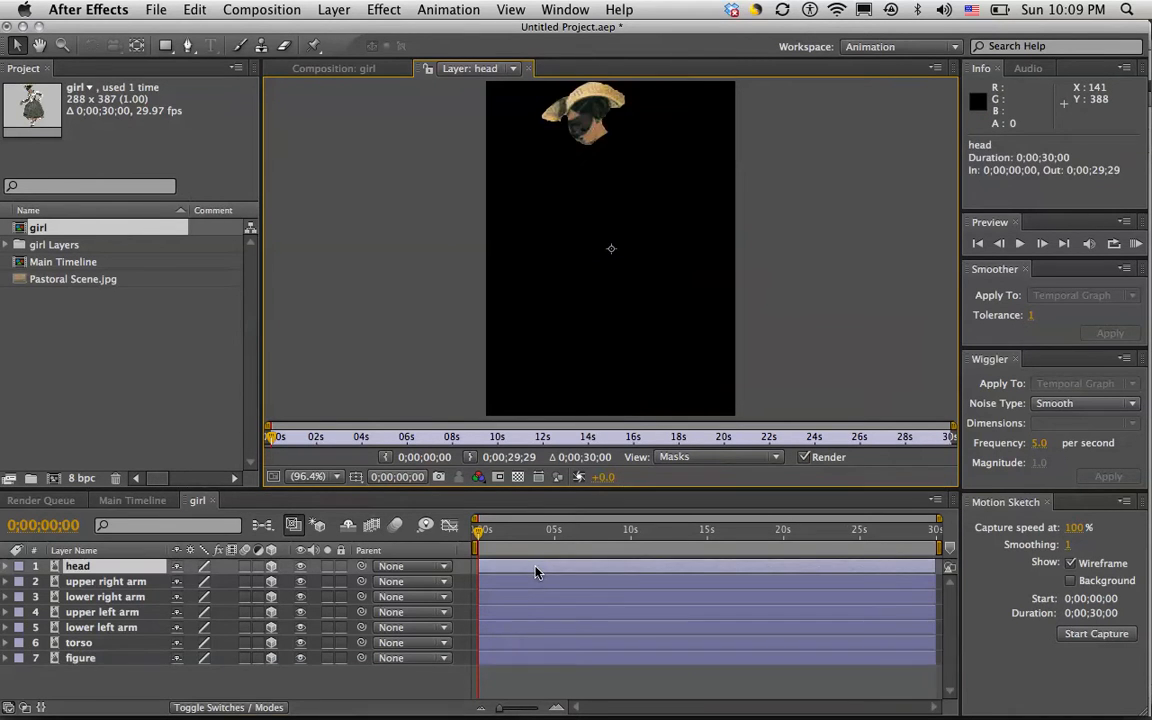
drag(612, 249, 613, 139)
click(531, 581)
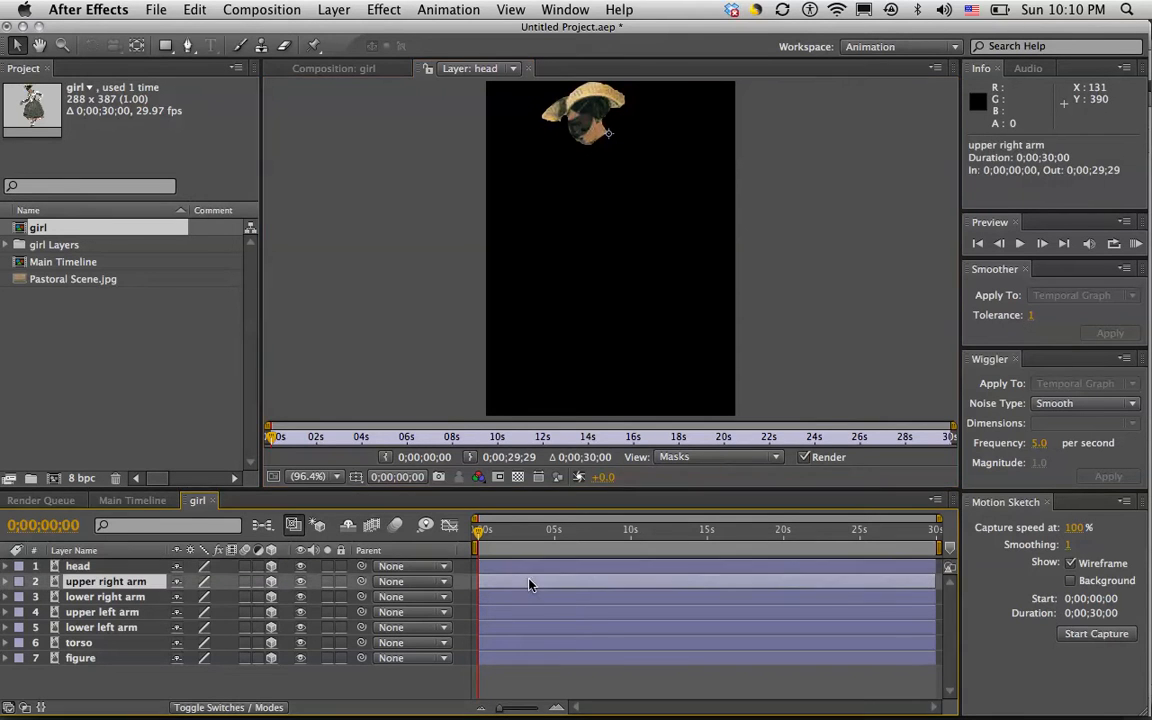
drag(615, 249, 597, 163)
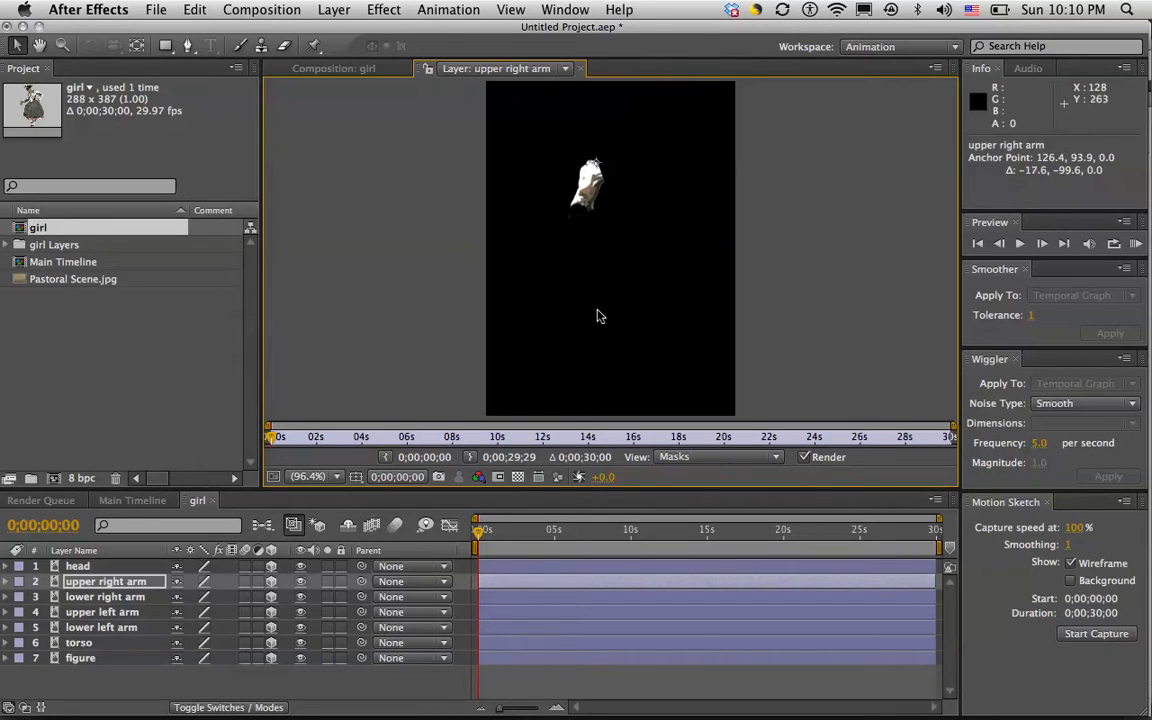
click(519, 598)
drag(614, 251, 592, 193)
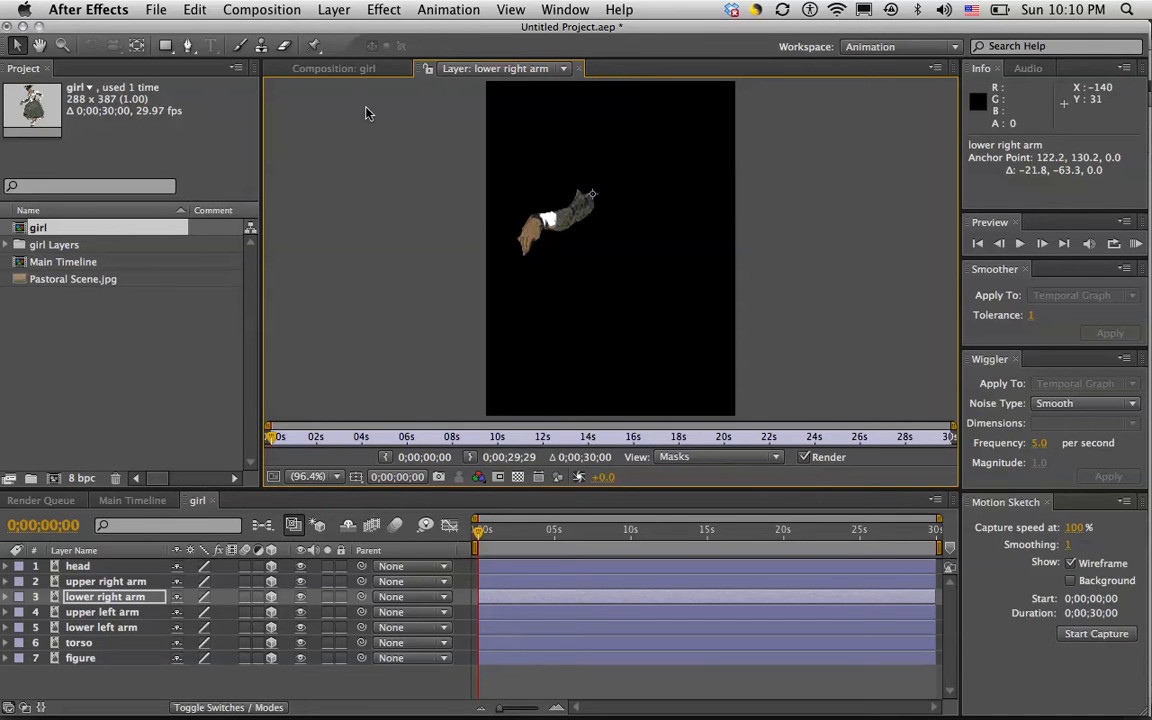
- In the girl composition view, move the lower right arm aside to about (265, 141.5) and raise the head to about (151, 65.5)
click(361, 71)
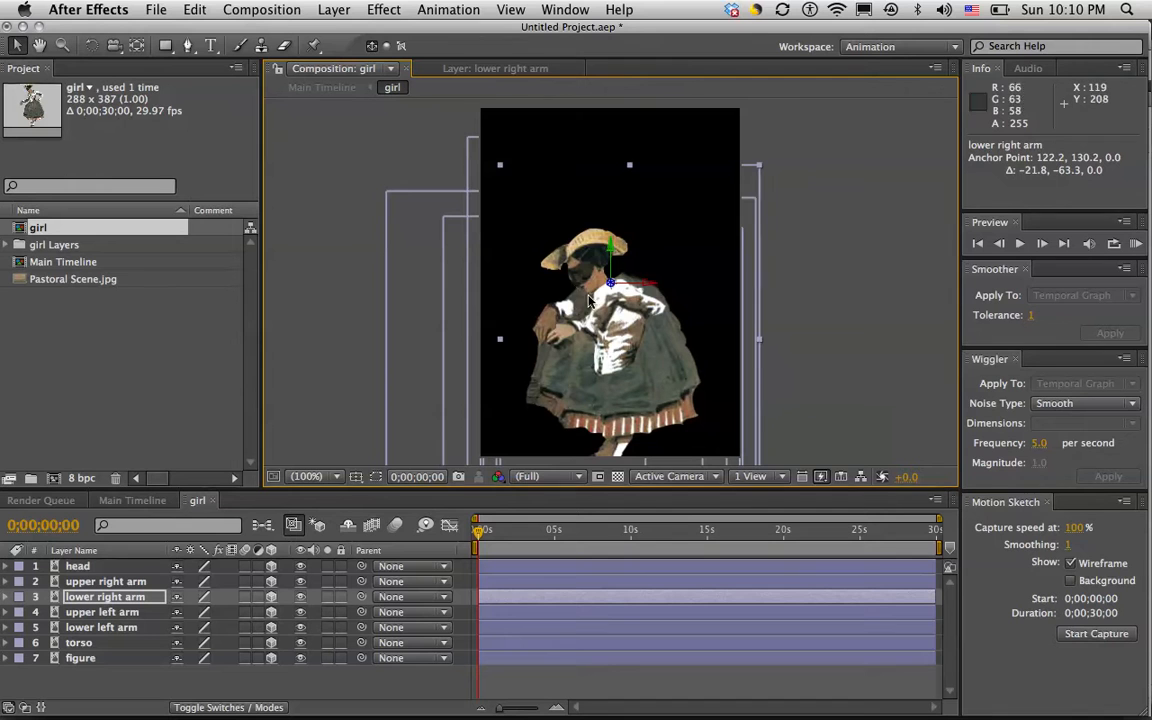
drag(595, 250, 700, 209)
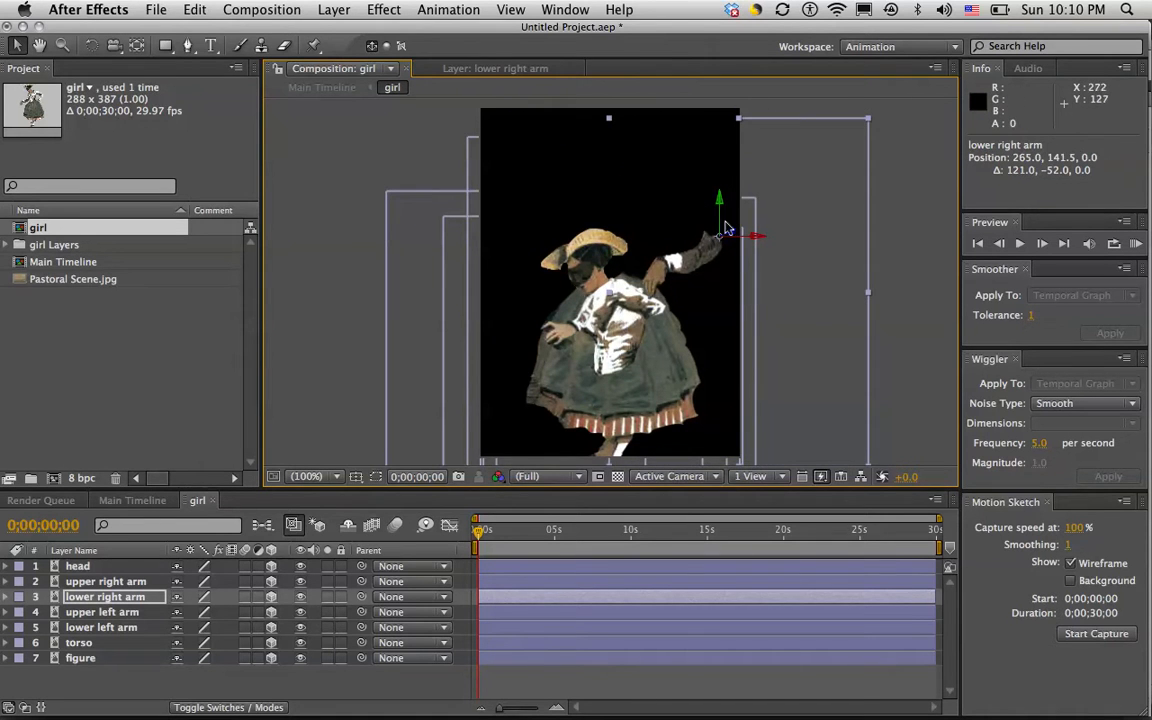
click(530, 566)
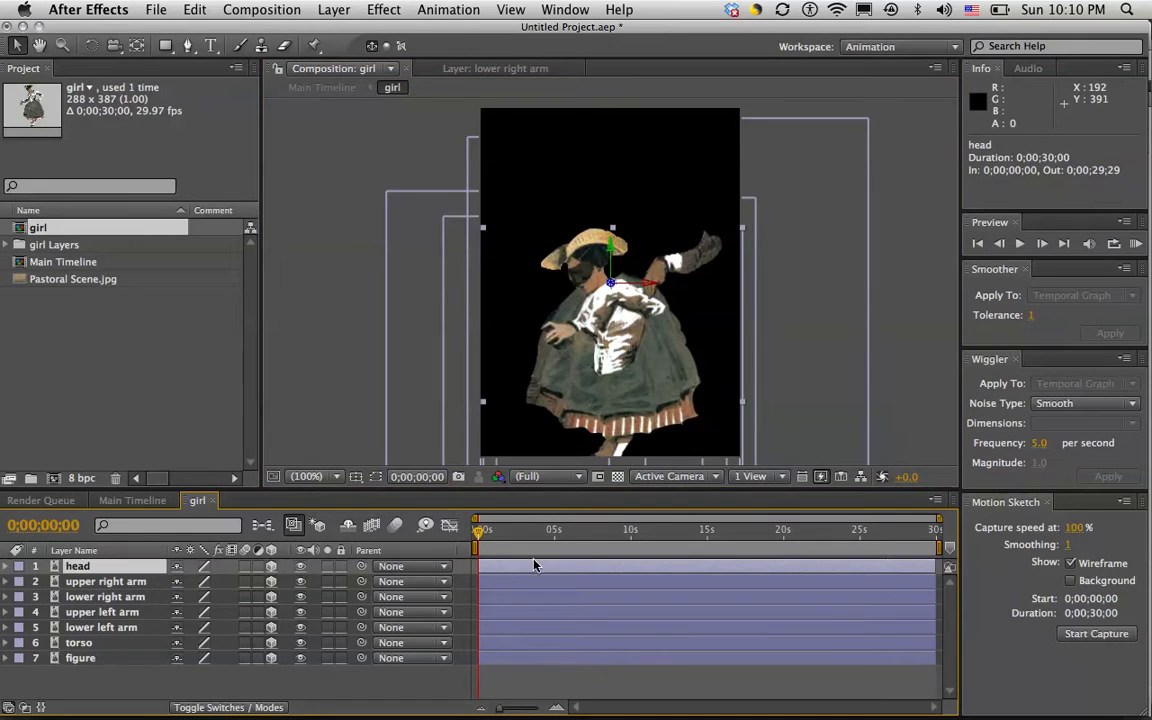
drag(607, 270, 594, 141)
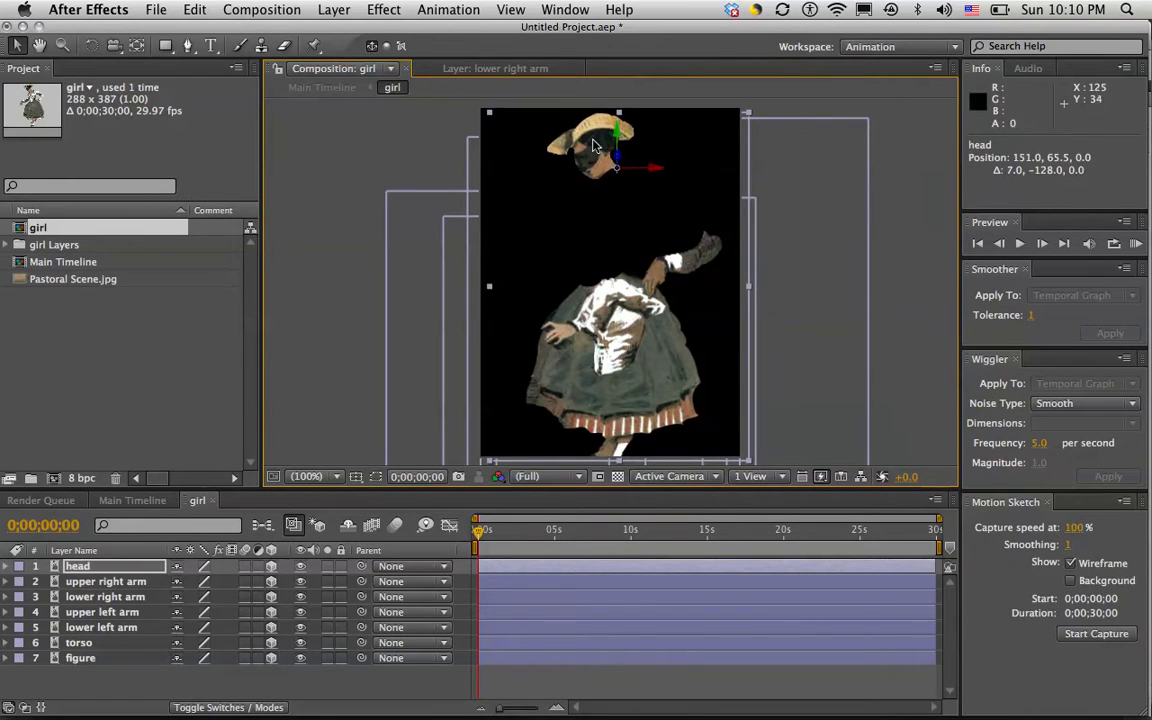
- Position the torso under the head at about (149, 66.5) and fit the skirt figure beneath it at the waist
click(507, 641)
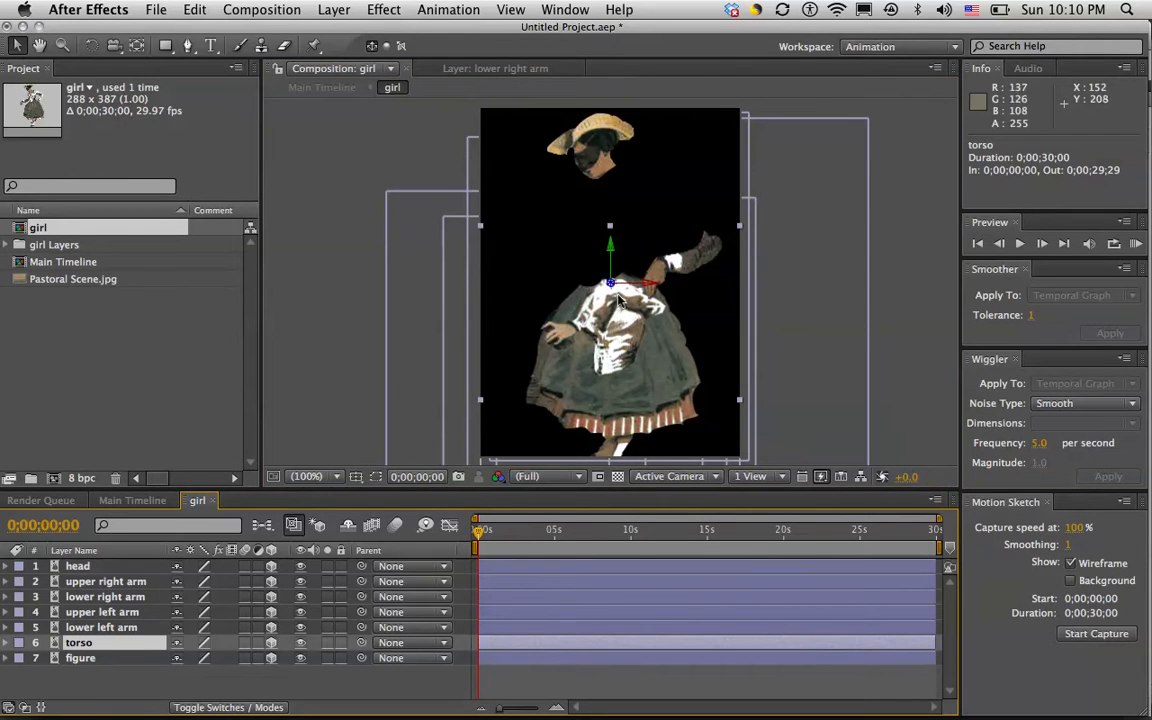
drag(615, 300, 619, 187)
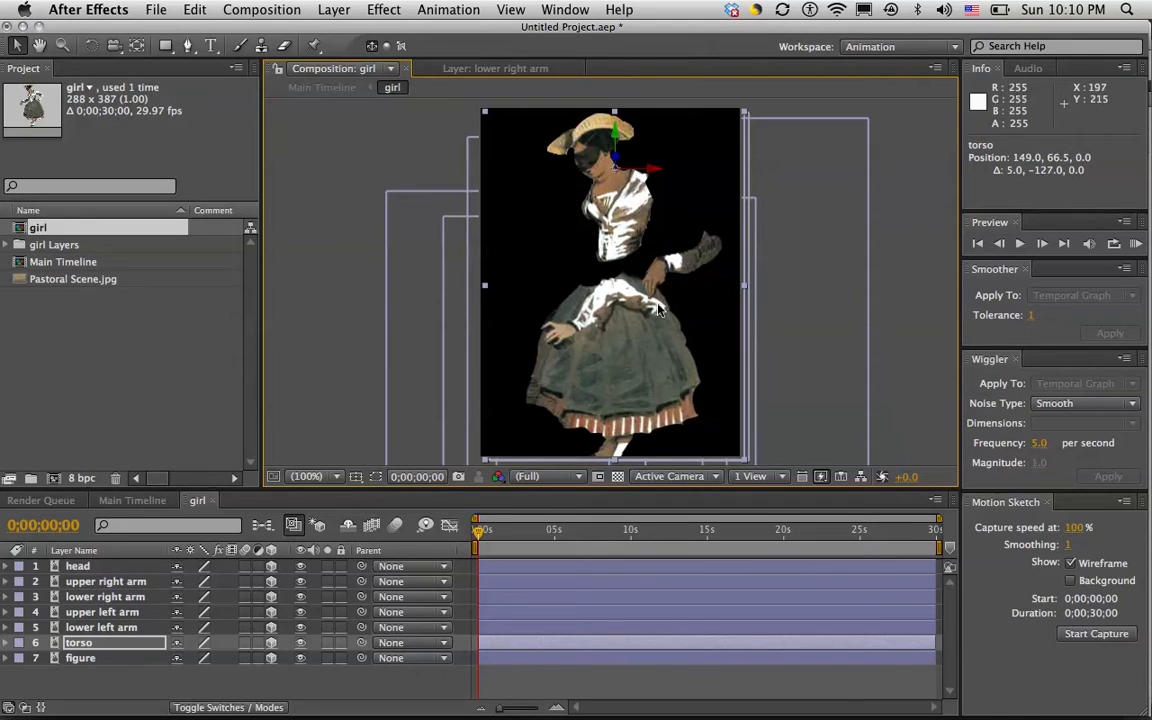
click(517, 657)
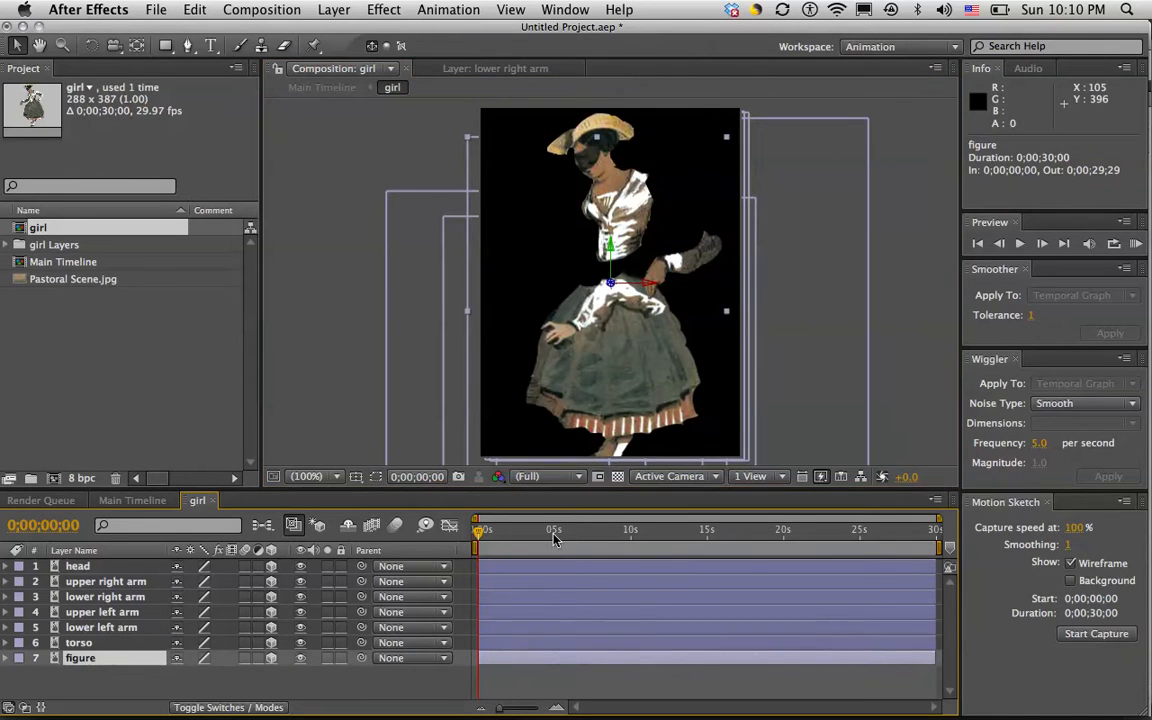
drag(631, 356, 650, 332)
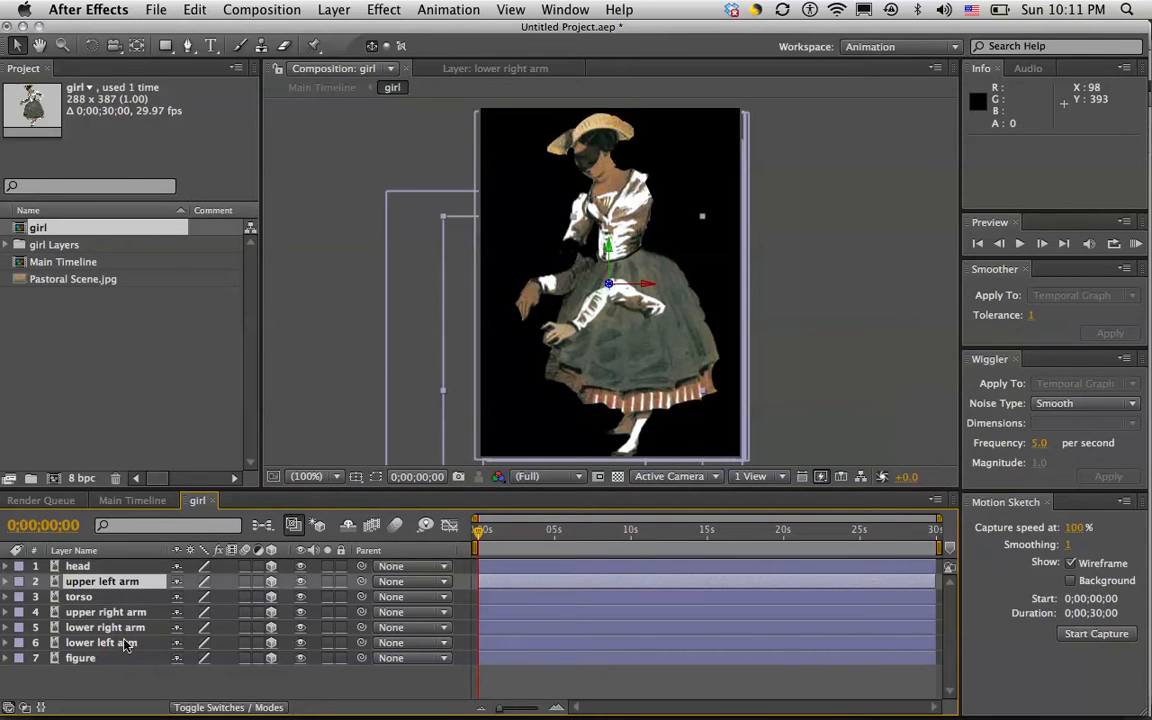
- Reorder the lower left arm above the torso, and join the upper left arm at about (186, 80.5) with the lower left arm at about (251, 107.5)
drag(126, 645, 137, 591)
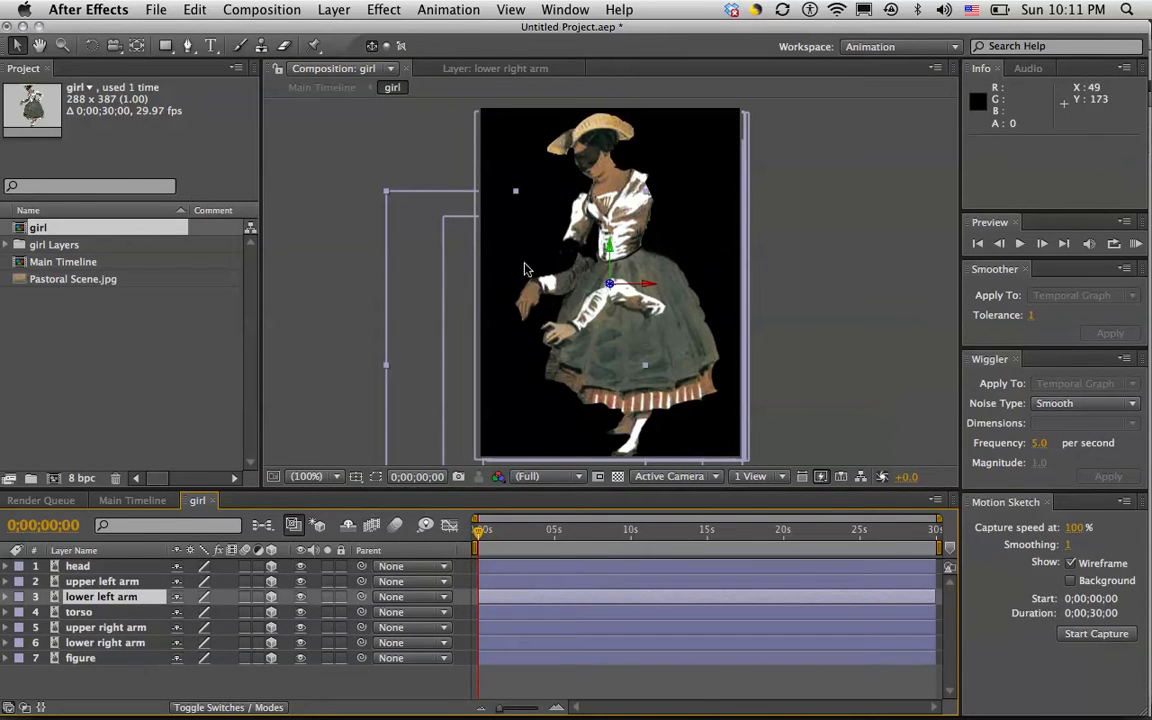
drag(615, 298, 656, 276)
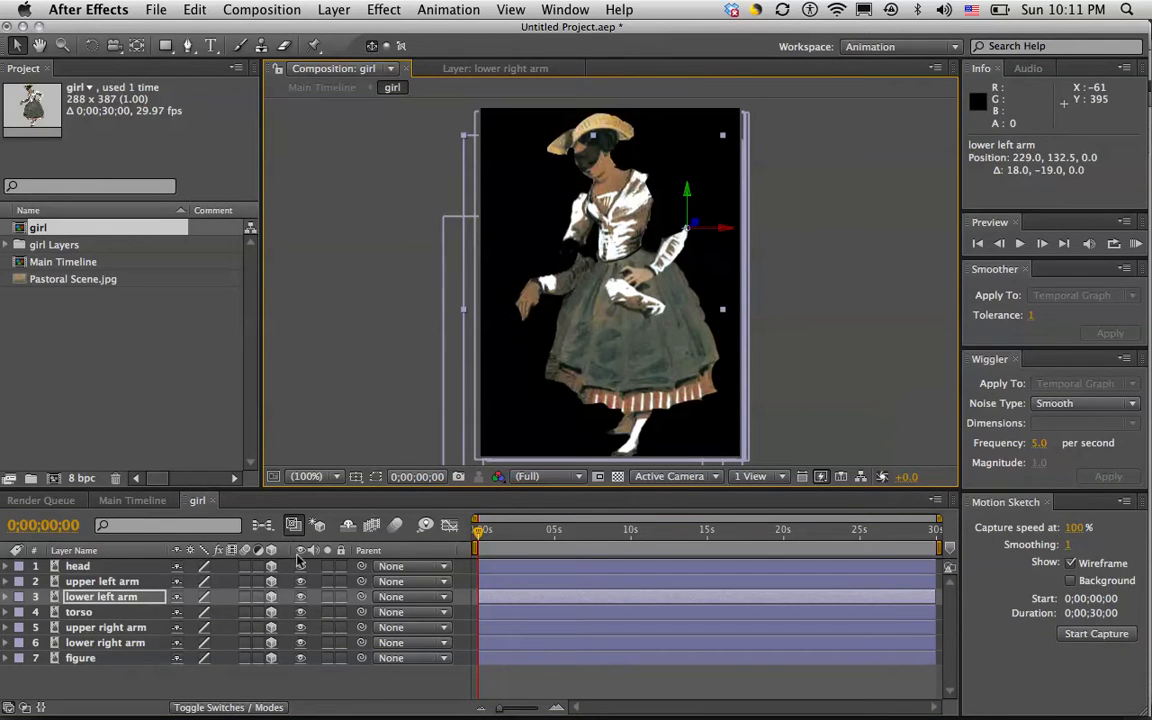
click(506, 582)
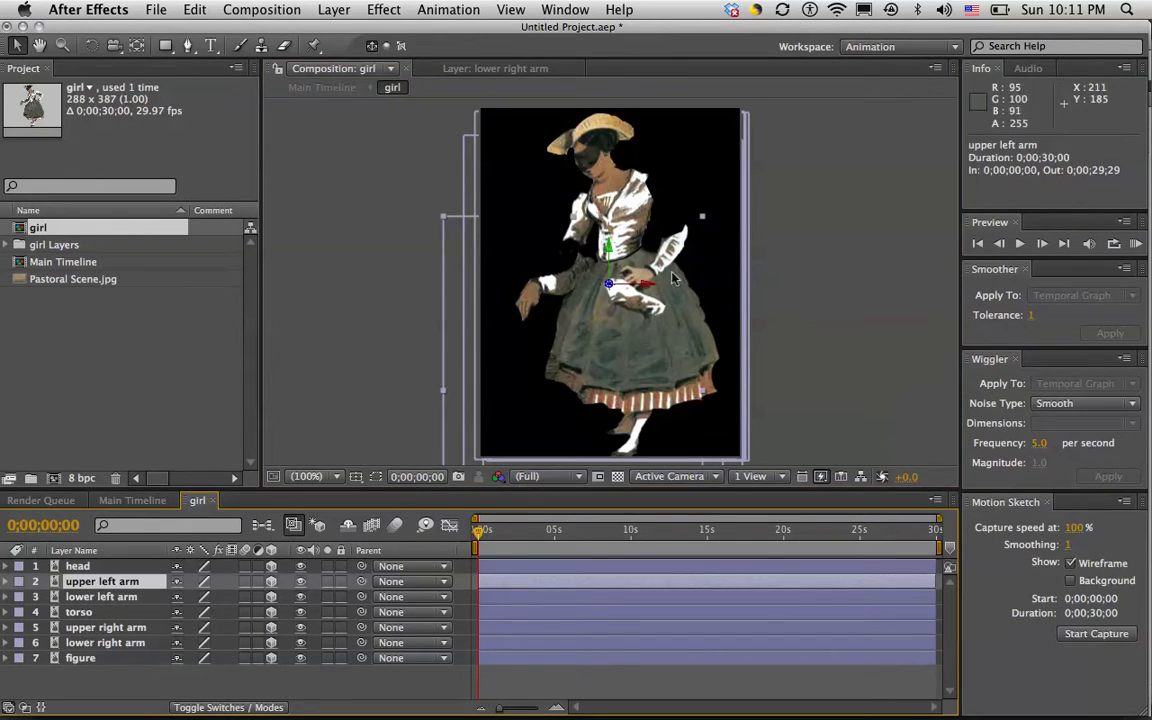
drag(648, 306, 683, 202)
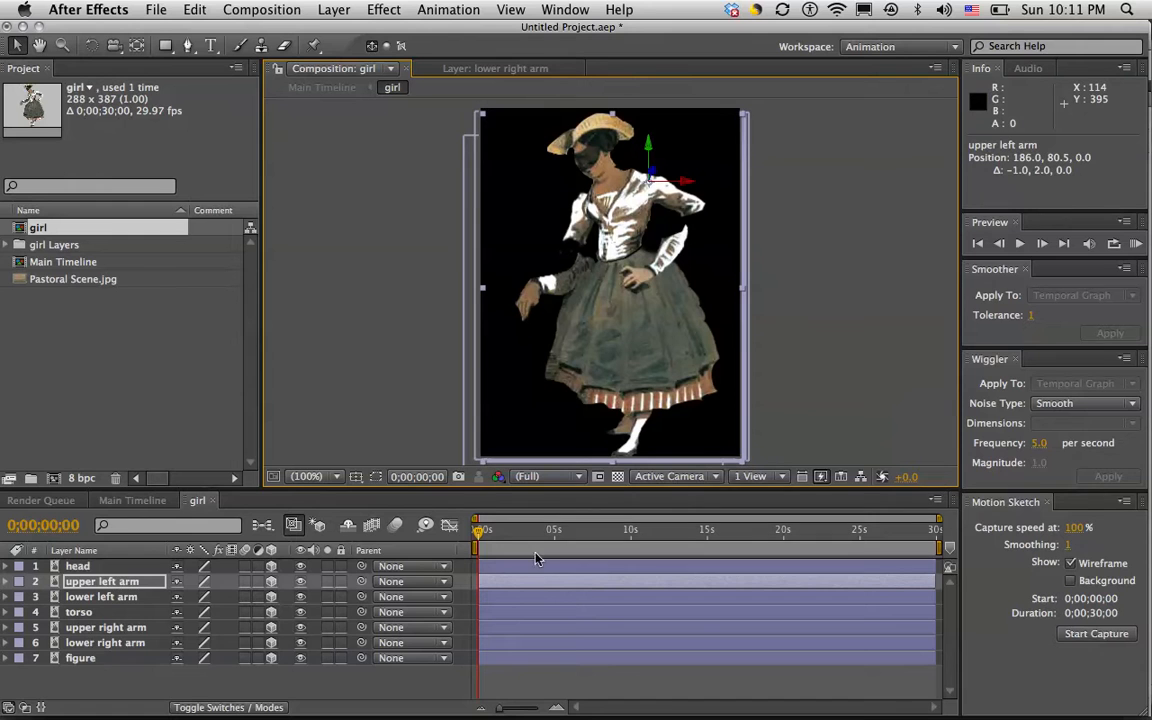
click(536, 597)
drag(676, 258, 698, 231)
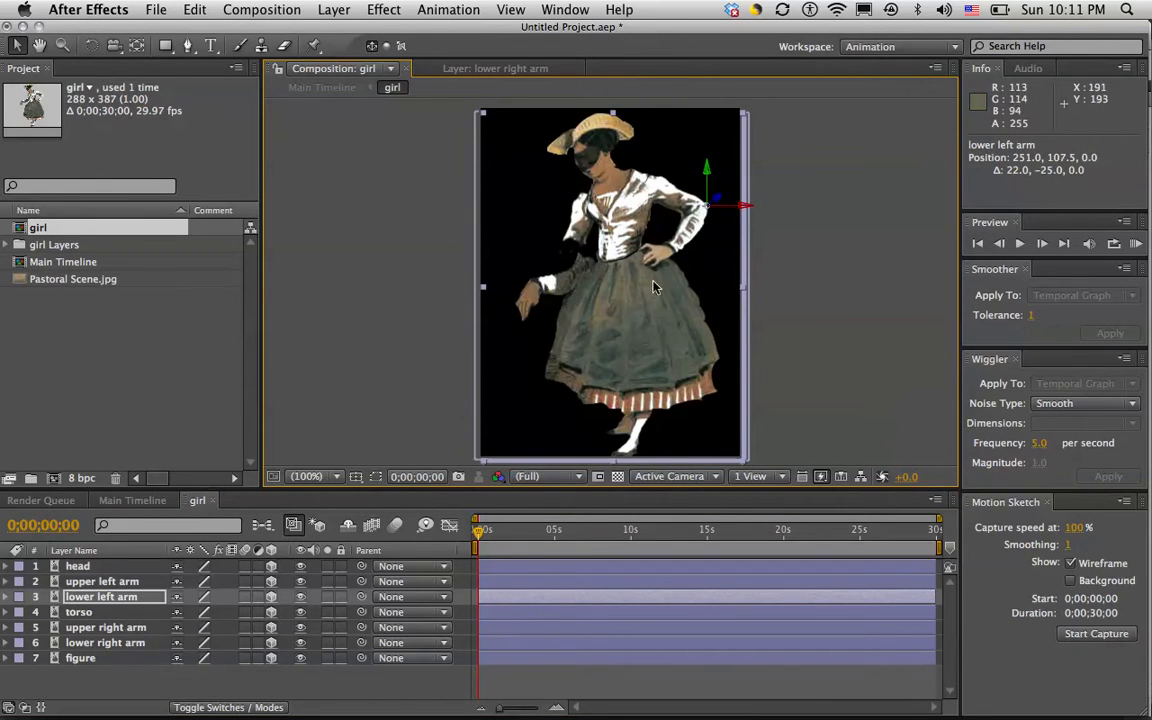
- Nudge the upper right arm into place against the torso's shoulder
click(494, 628)
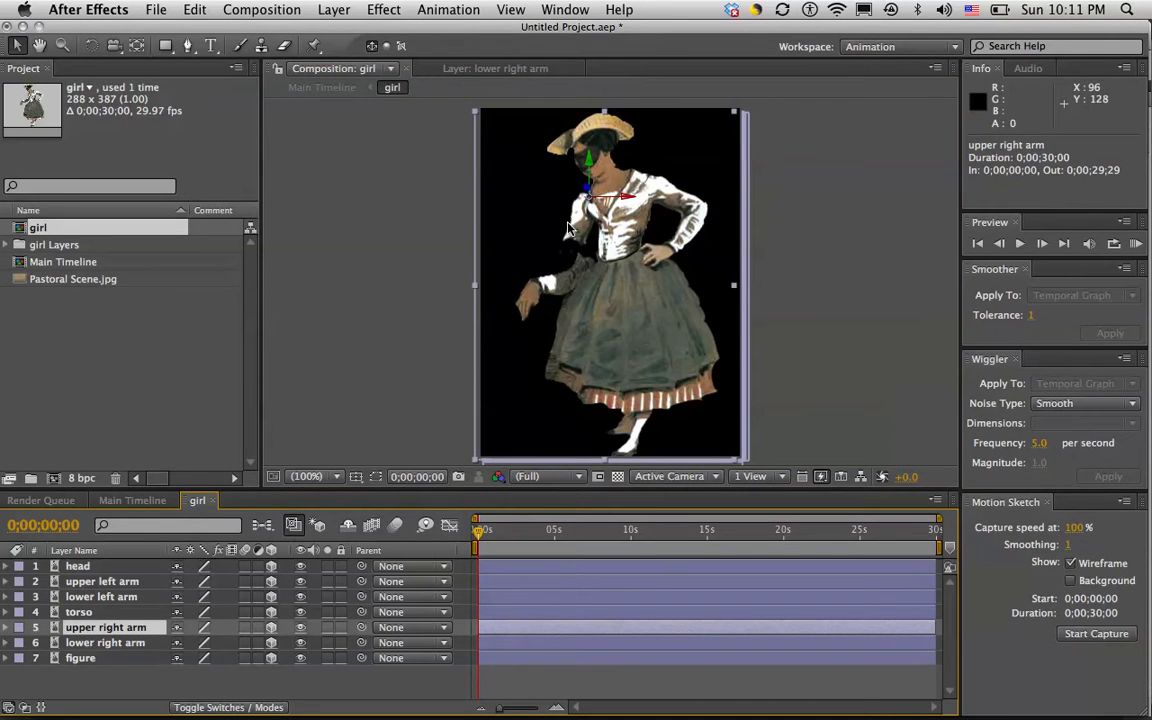
drag(574, 236, 577, 241)
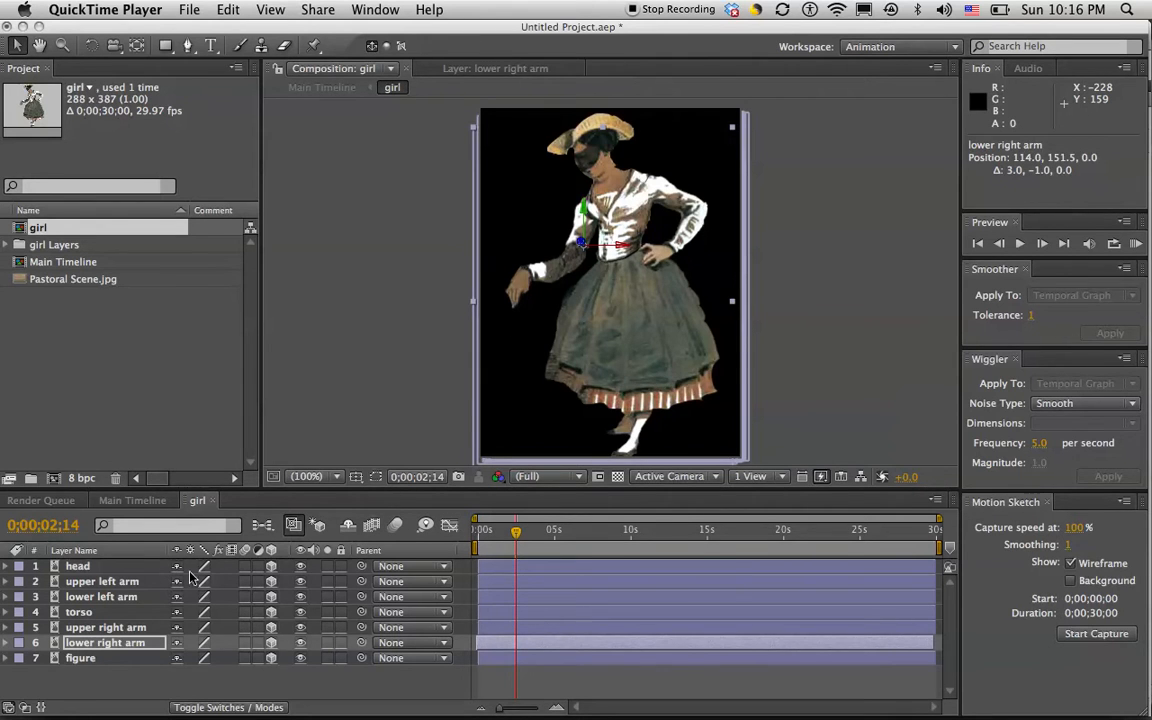
- Rotate the upper left arm layer in 3D to 46° in X, 10° in Y and 1° in Z
click(140, 587)
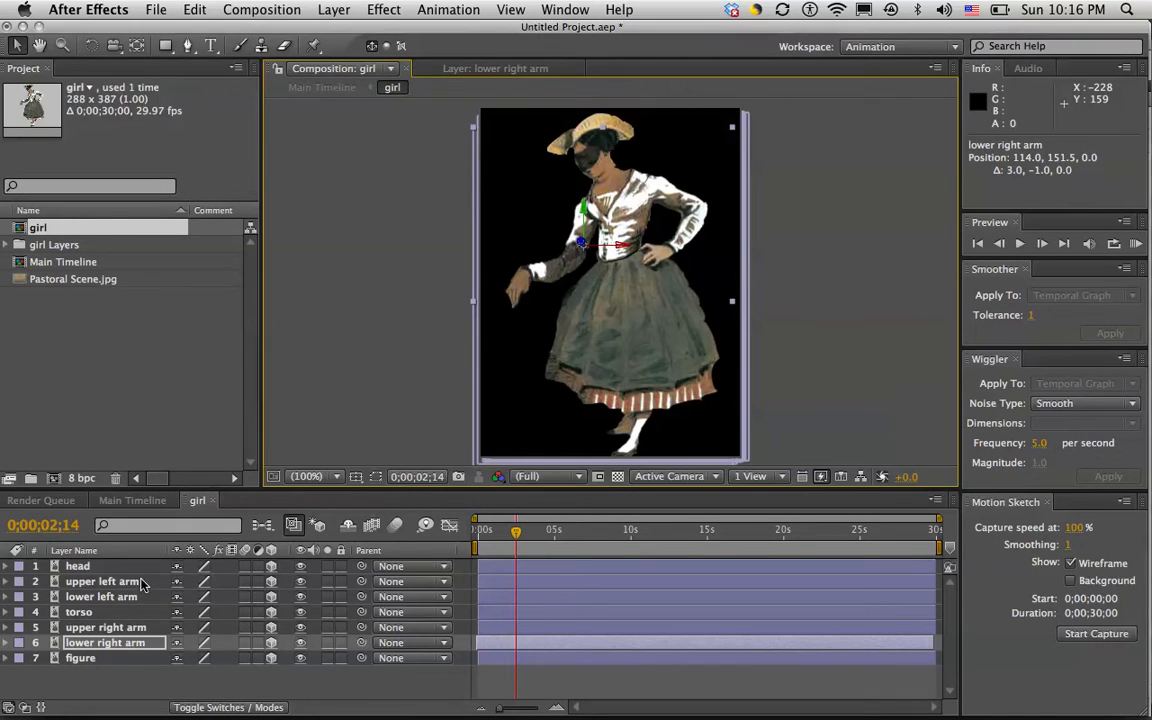
click(140, 587)
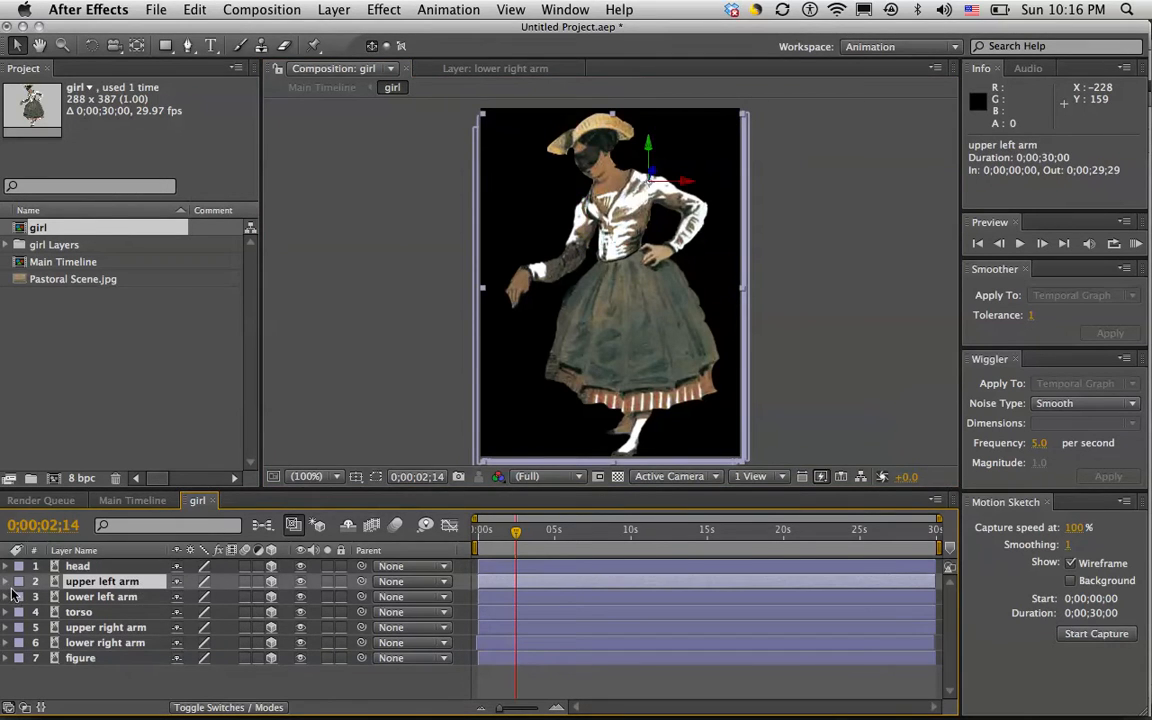
click(7, 583)
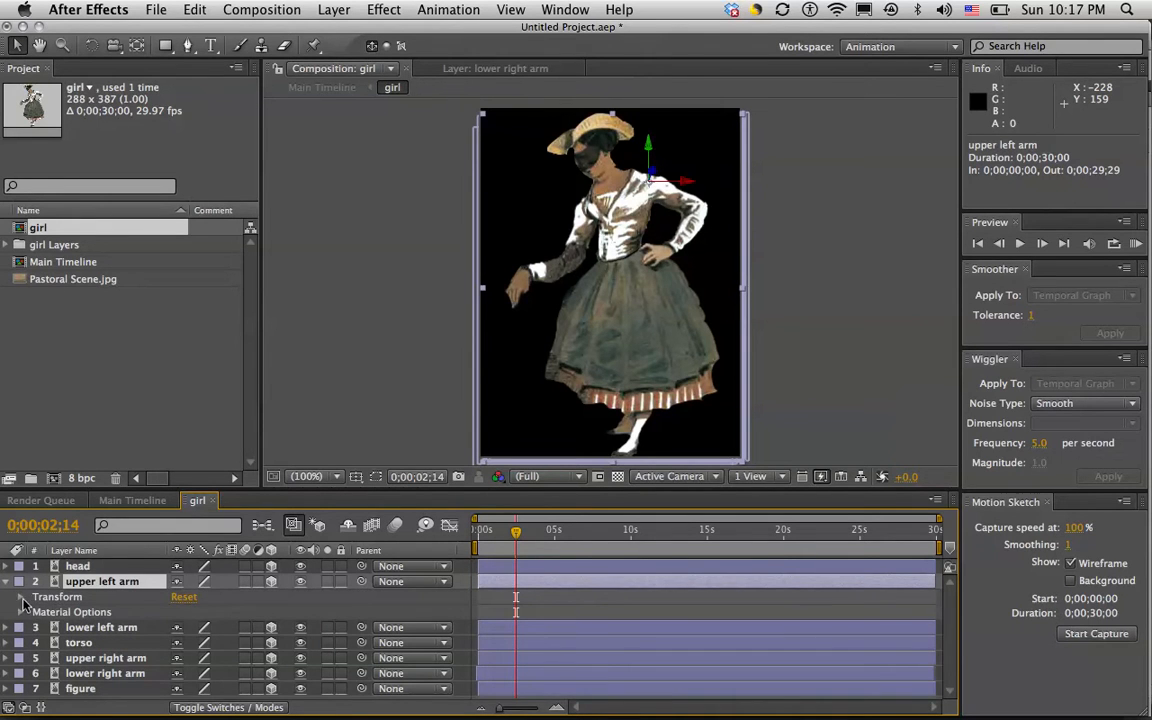
click(22, 597)
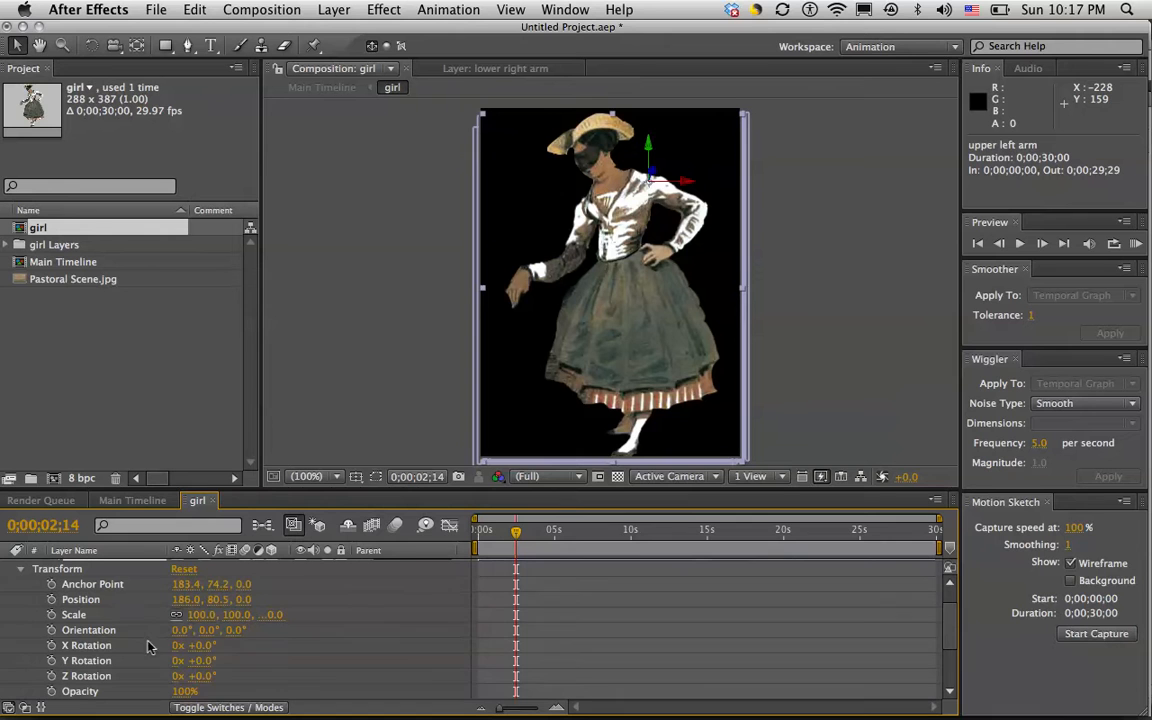
drag(203, 683, 222, 676)
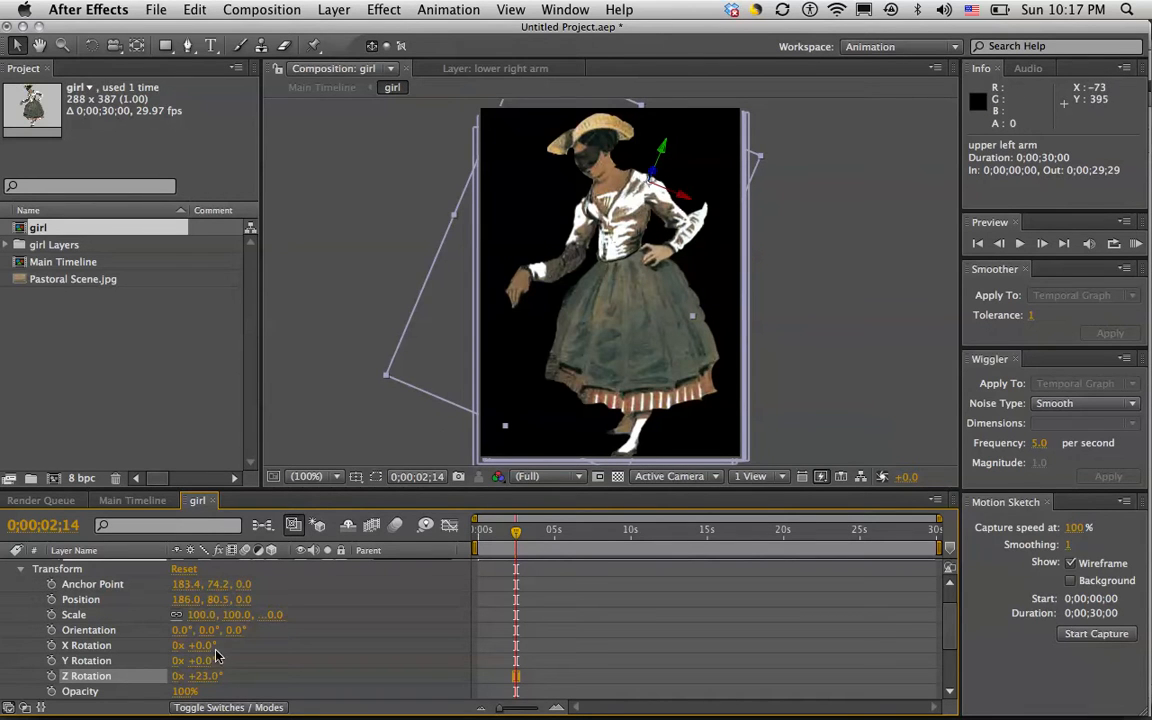
drag(200, 681, 232, 631)
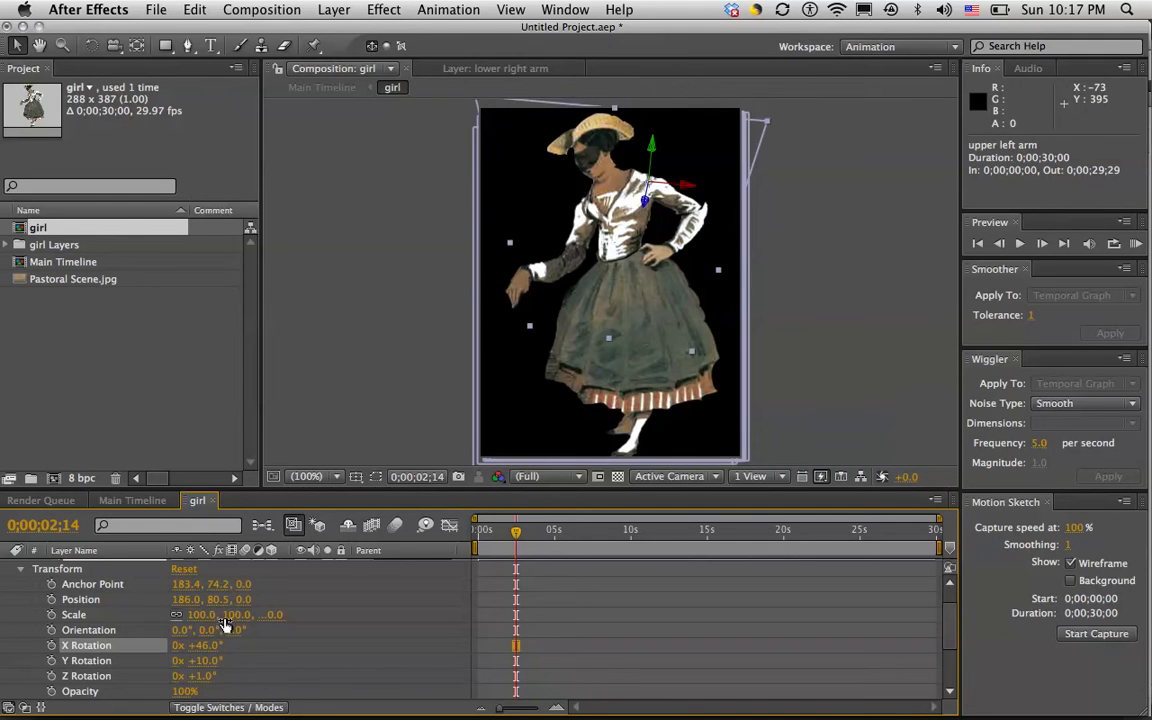
- Undo the trial X, Y and Z rotations of the upper left arm
key(super+z)
key(super+z)
key(super+z)
key(super+z)
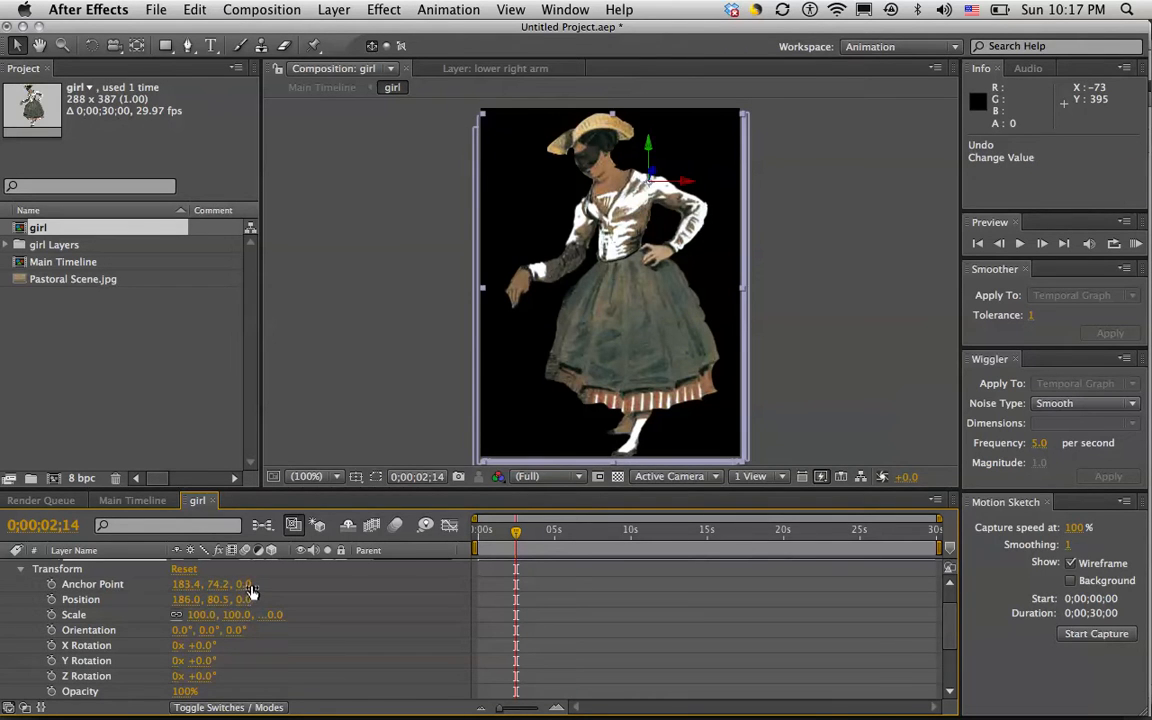
- Keyframe the upper left arm's Z Rotation at 0° at 0;00;00;18 and 36° at 0;00;02;27, then collapse its properties
drag(516, 535, 487, 533)
click(51, 676)
drag(491, 533, 522, 533)
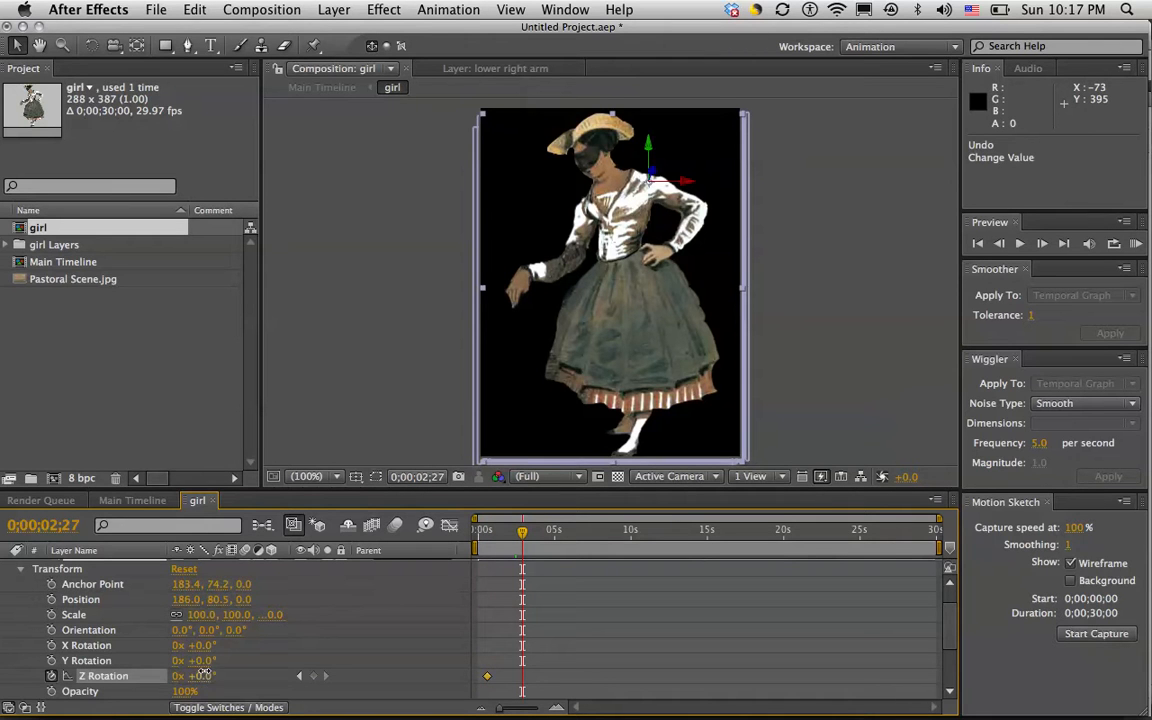
drag(208, 675, 231, 675)
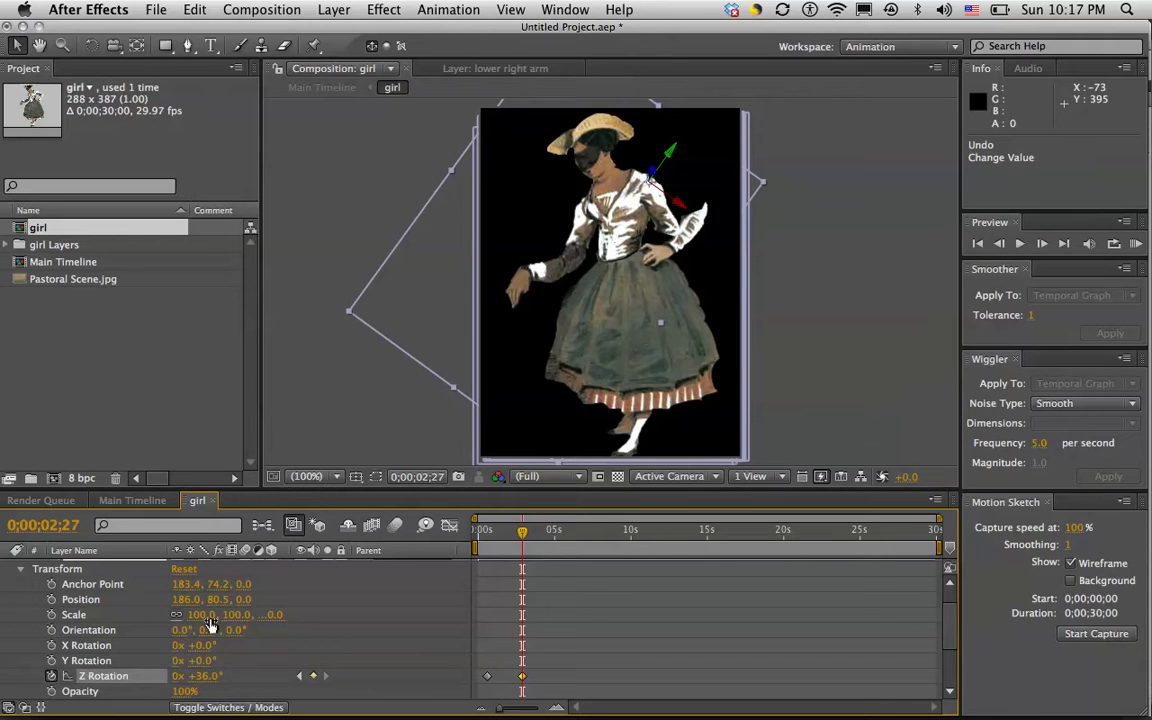
click(22, 569)
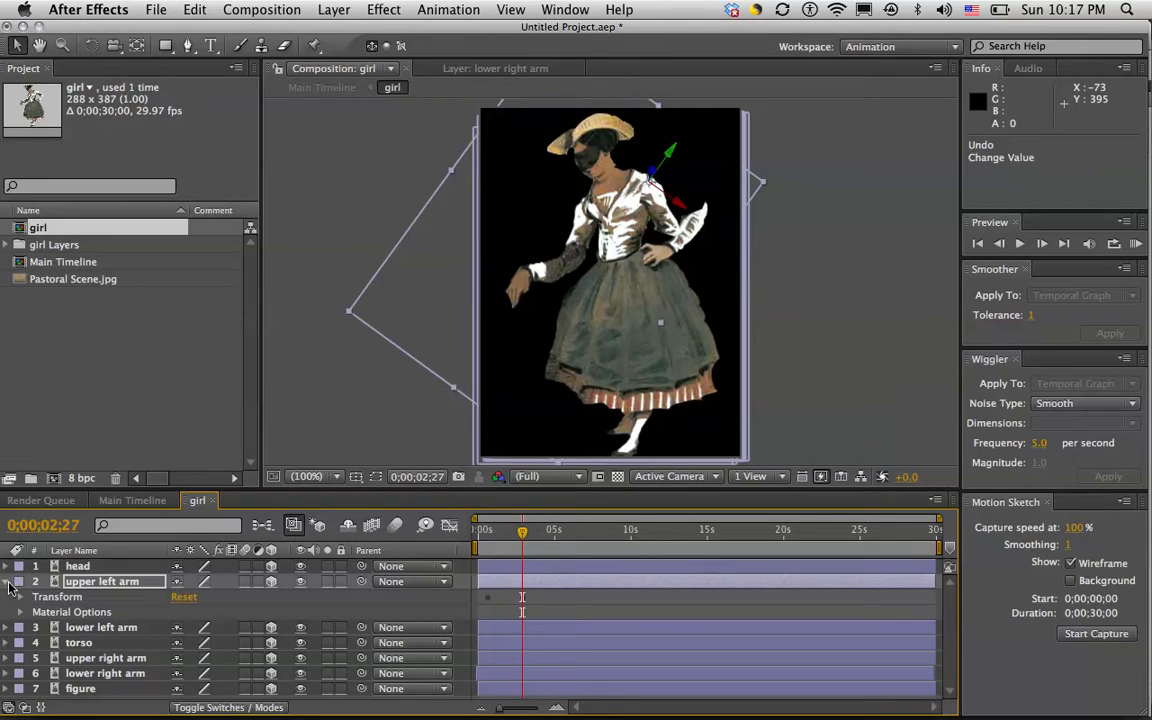
click(7, 583)
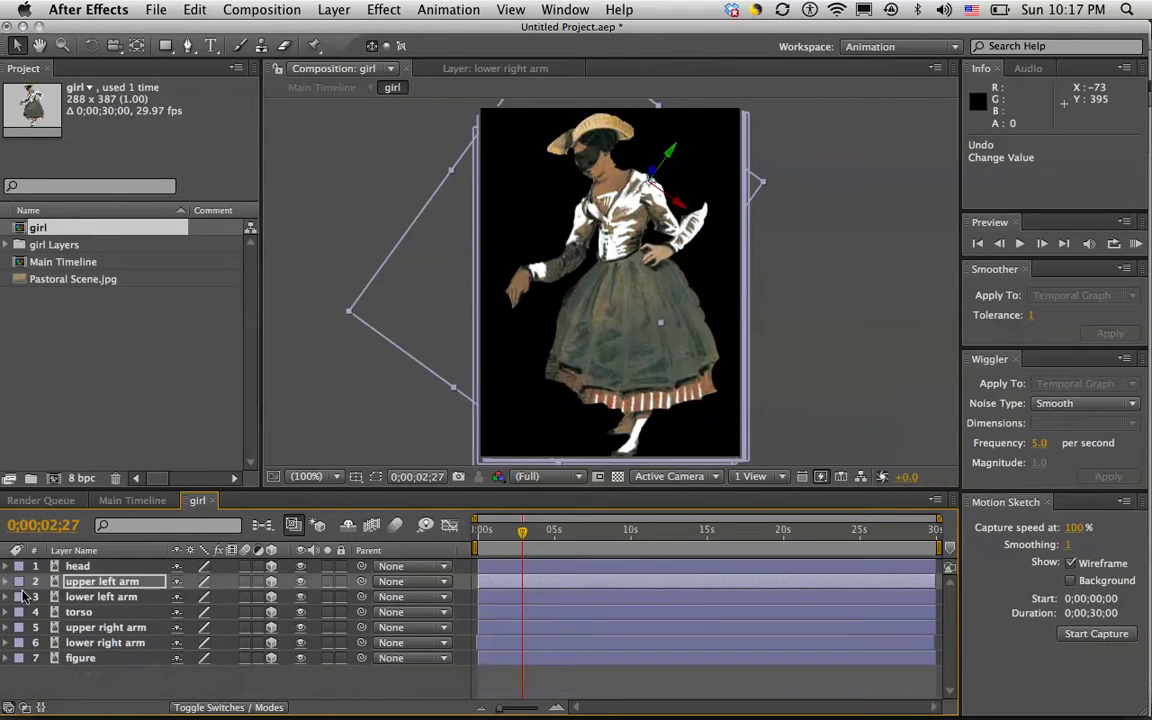
- Set a Z Rotation keyframe of 0° on the lower left arm at the upper left arm's first keyframe, 0;00;00;18
click(74, 597)
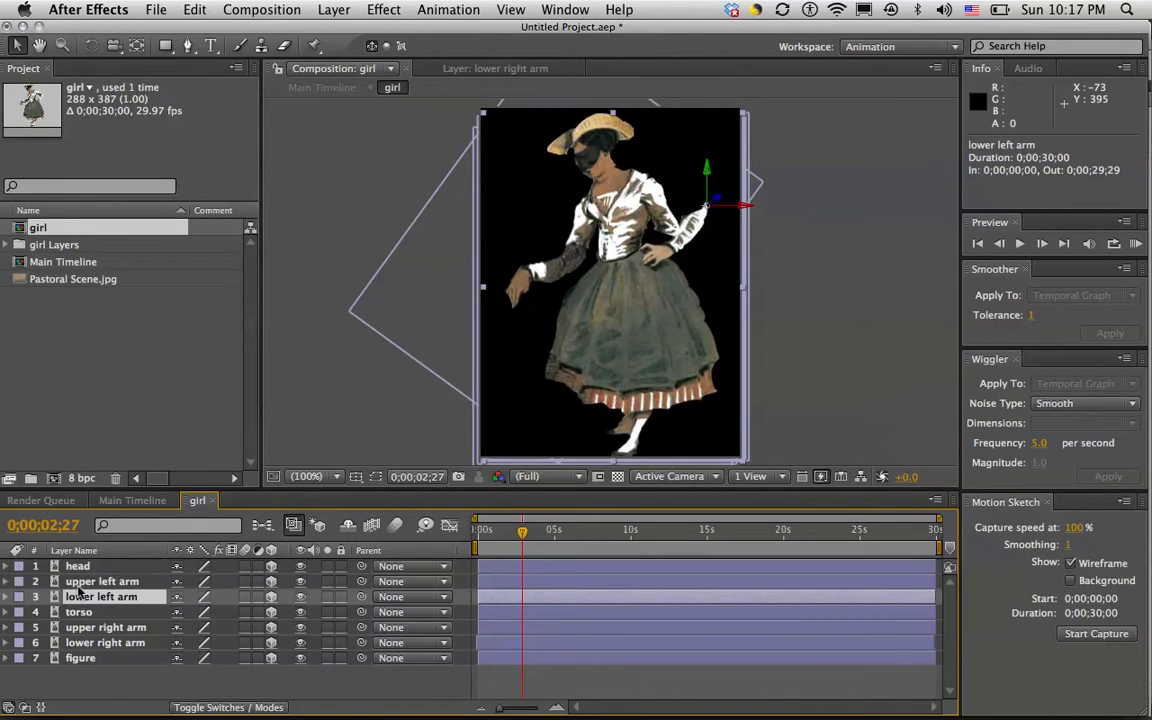
key(r)
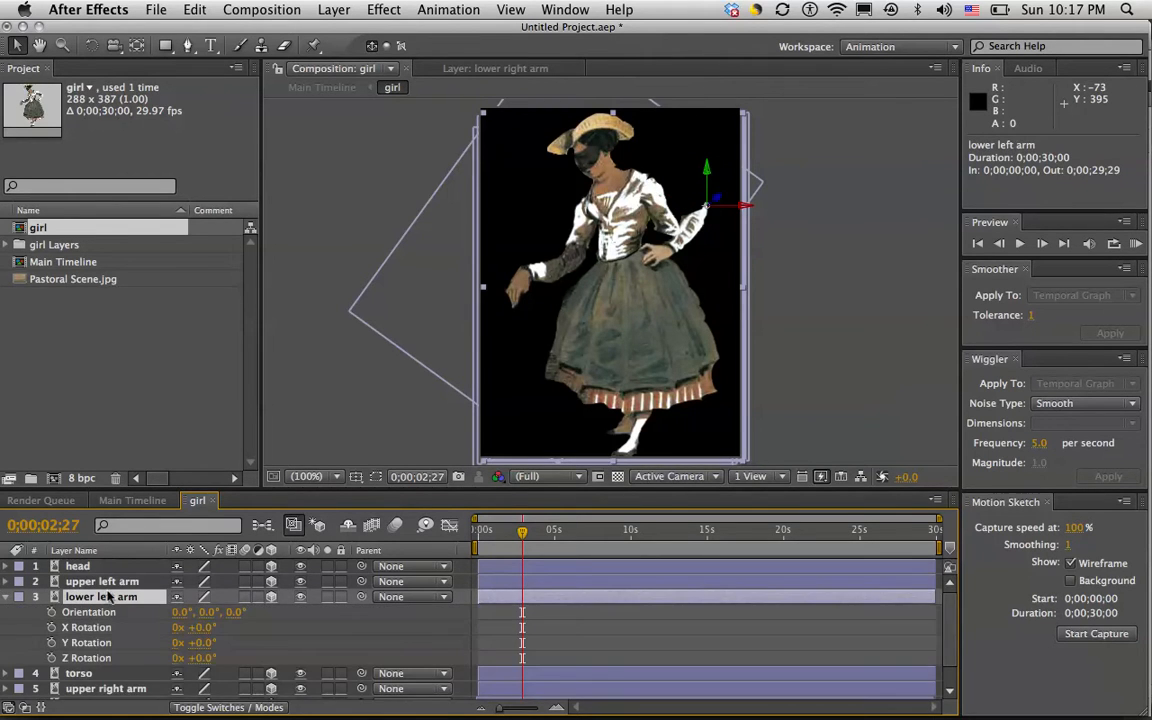
click(6, 581)
click(20, 596)
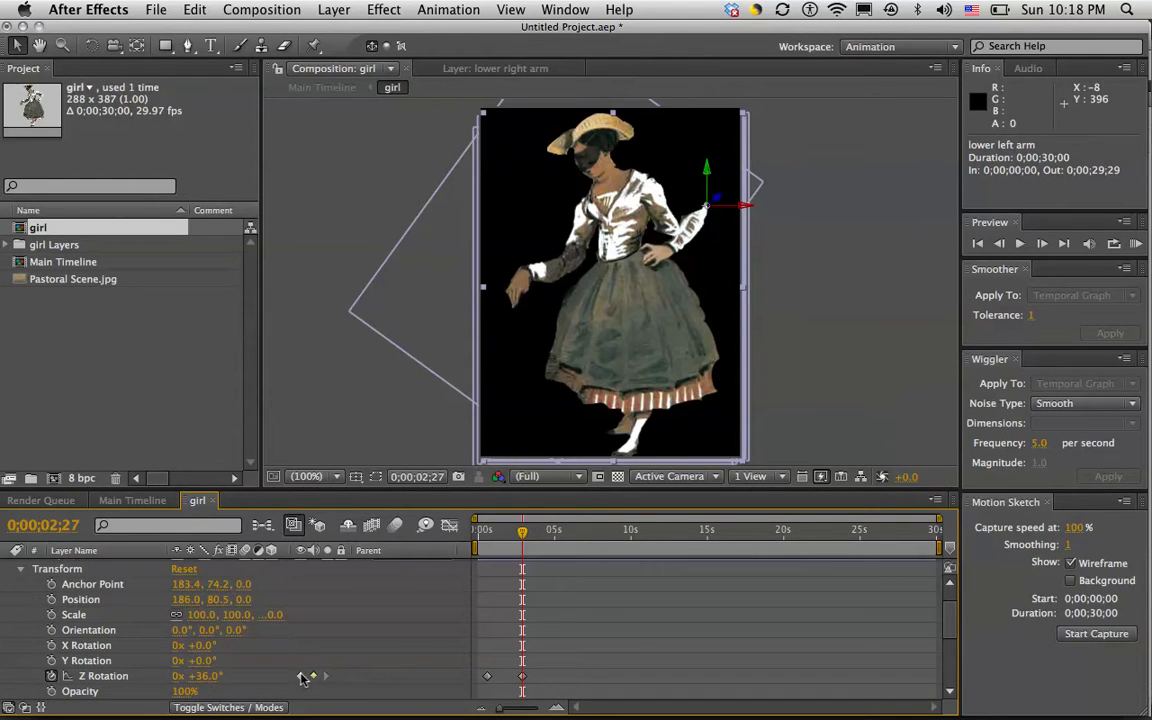
click(298, 680)
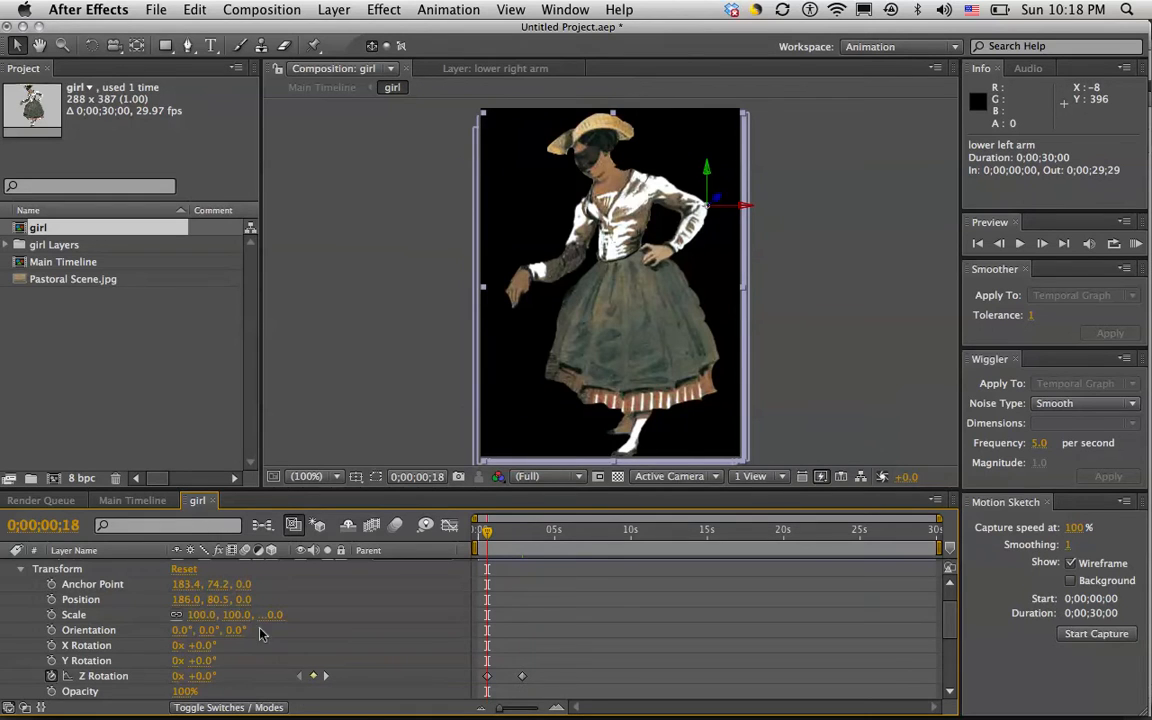
click(22, 569)
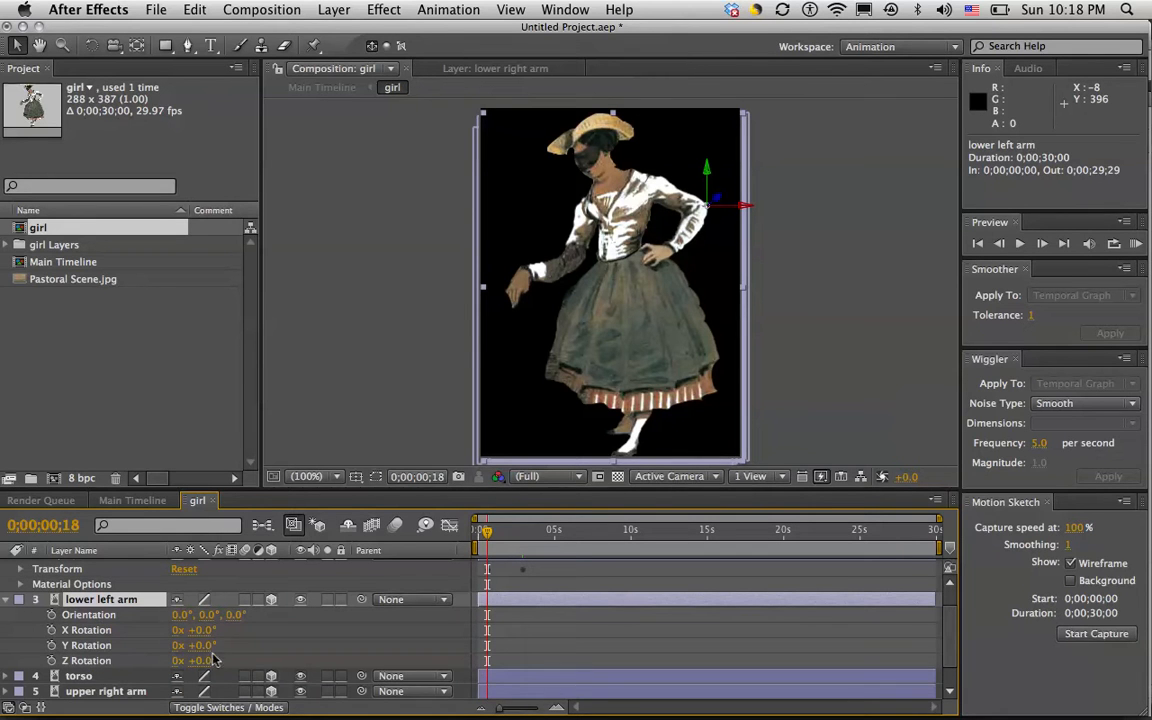
click(51, 661)
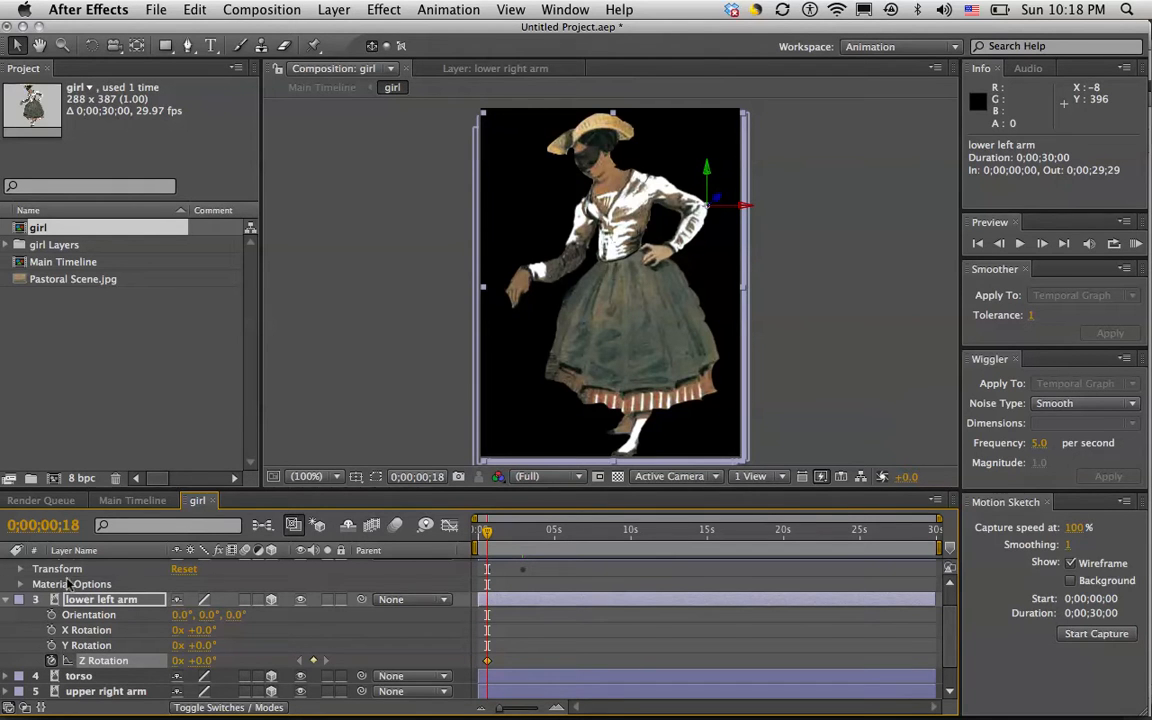
- At the upper left arm's second keyframe, 0;00;02;27, set the lower left arm's Z Rotation to 11°
click(22, 570)
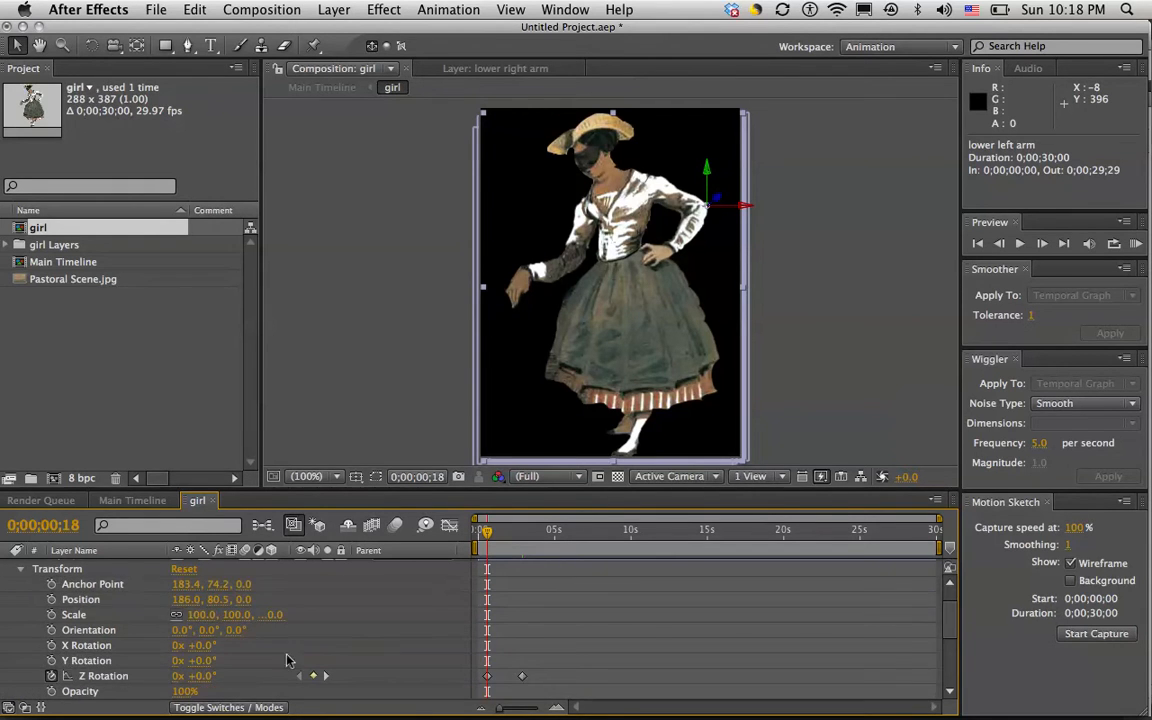
click(328, 677)
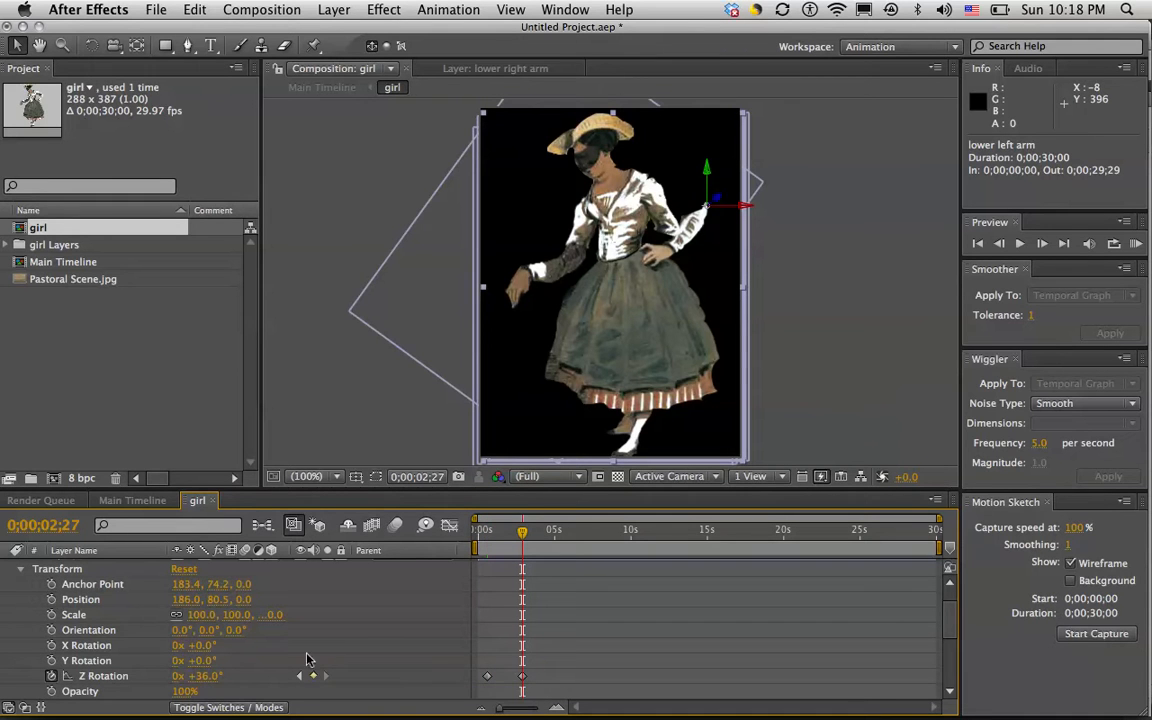
click(22, 570)
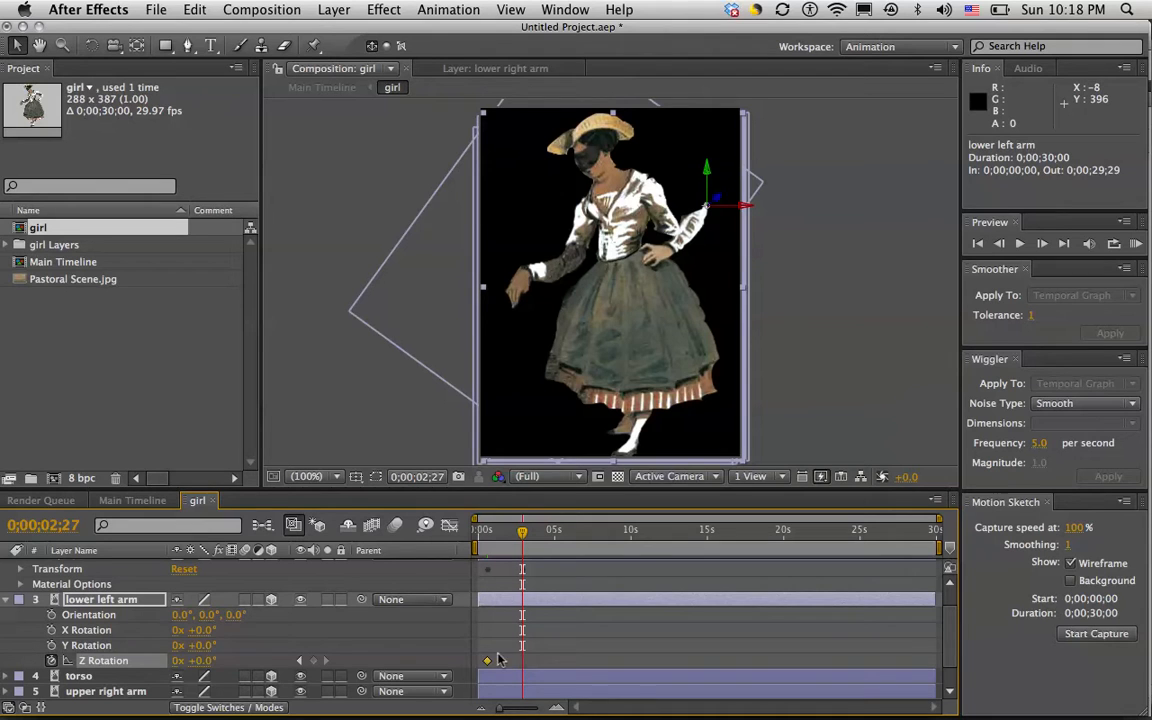
drag(203, 664, 212, 660)
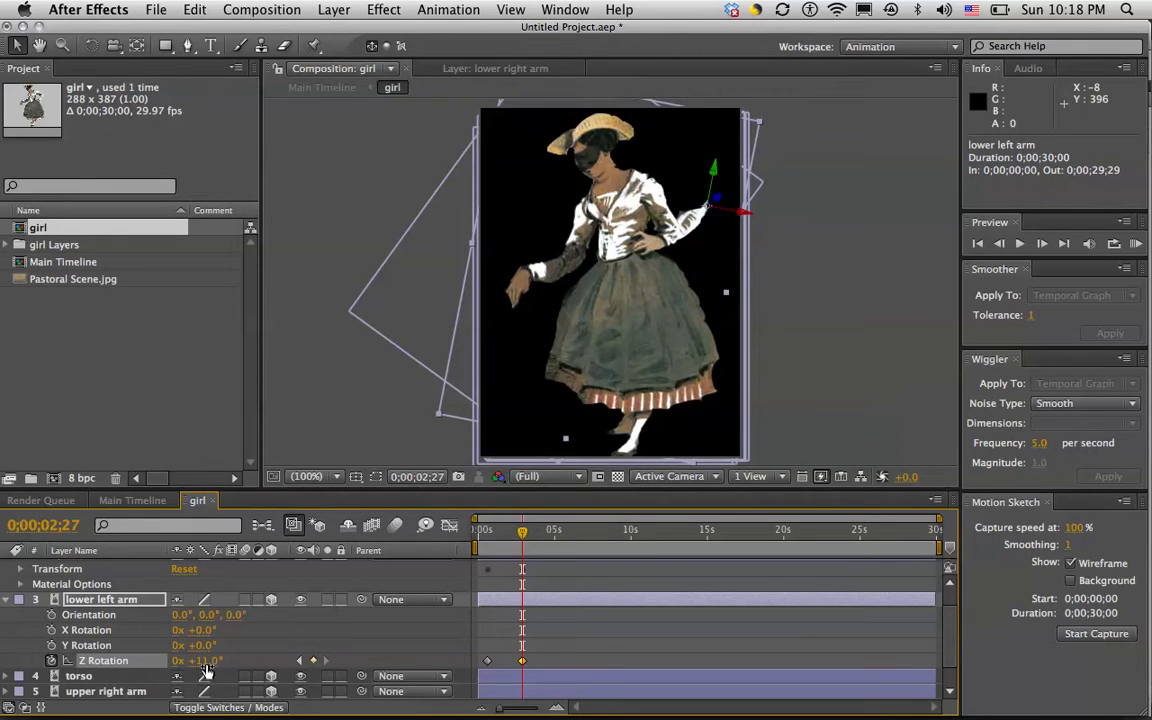
- Show the lower left arm's Position and set its starting keyframe at 0;00;00;18
click(122, 600)
key(p)
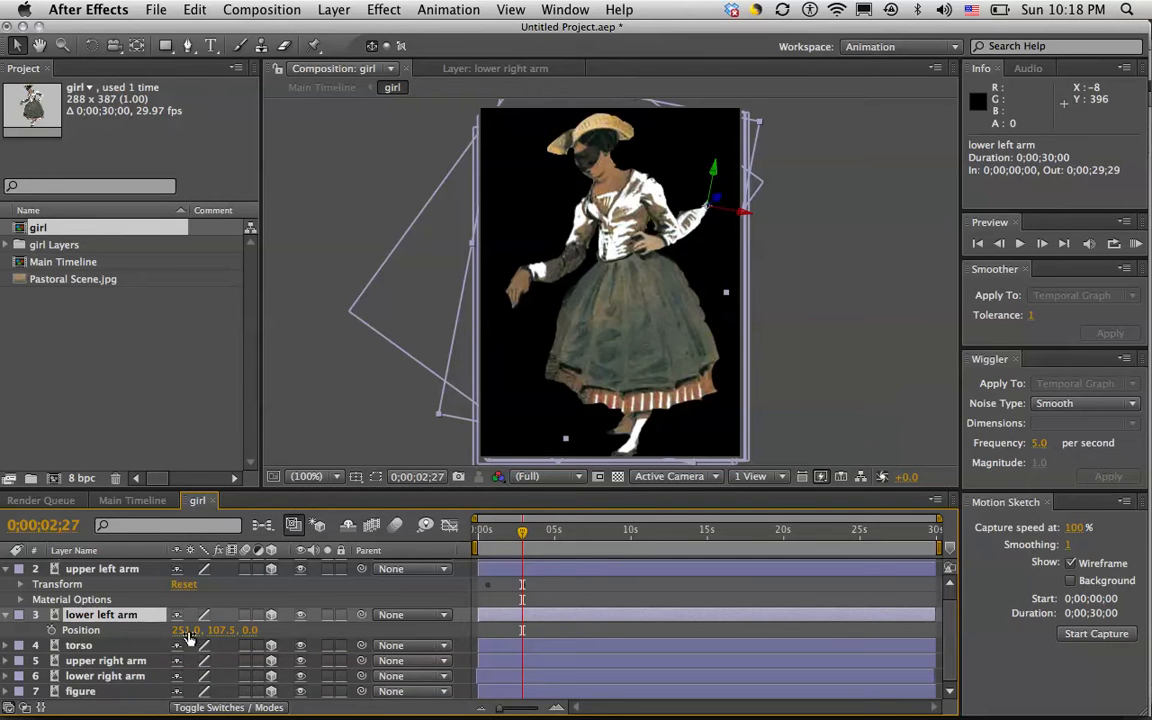
click(22, 585)
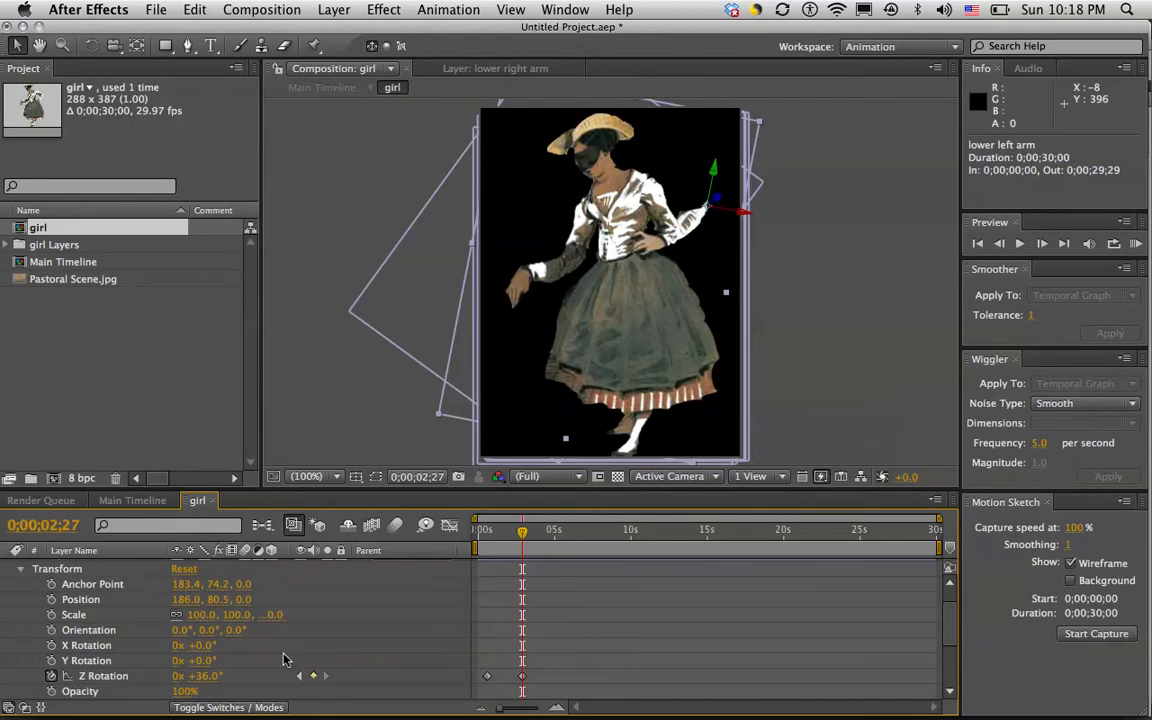
click(300, 676)
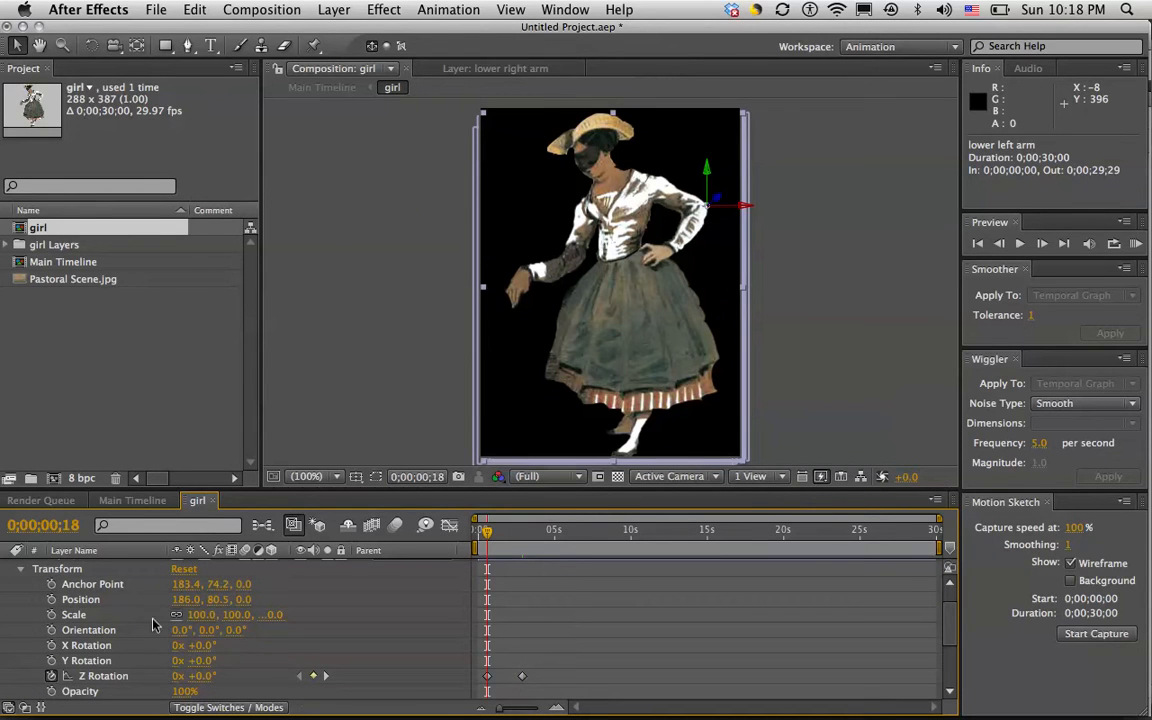
click(26, 569)
click(22, 569)
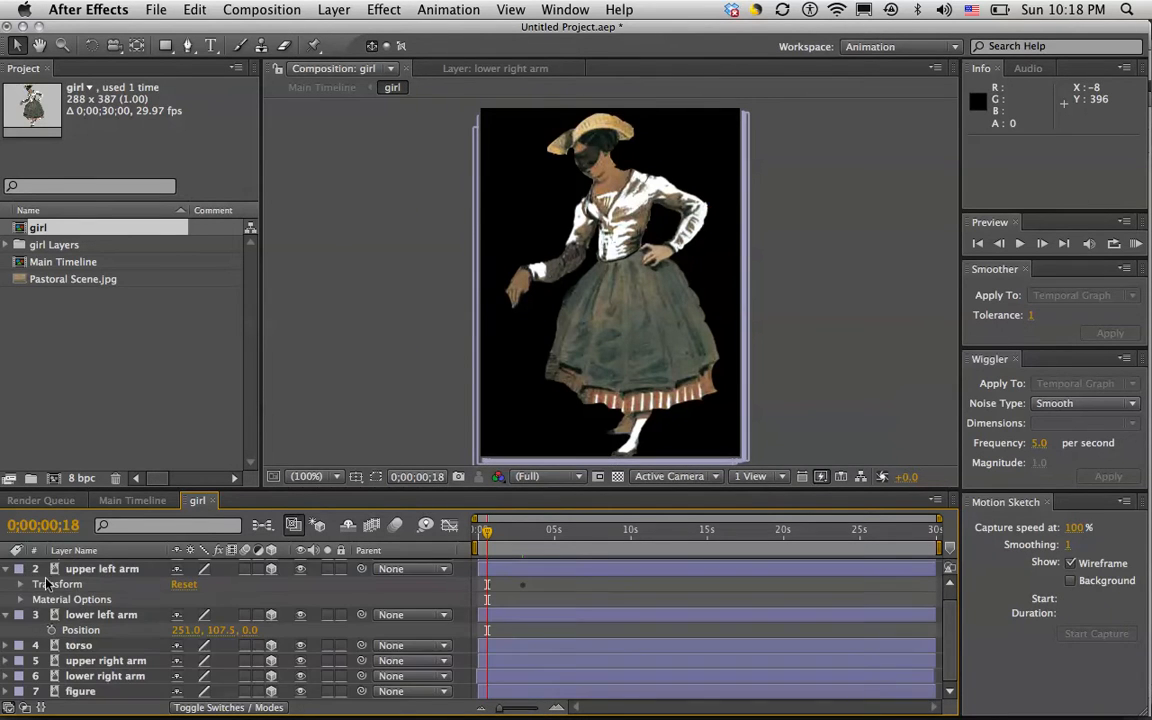
click(97, 631)
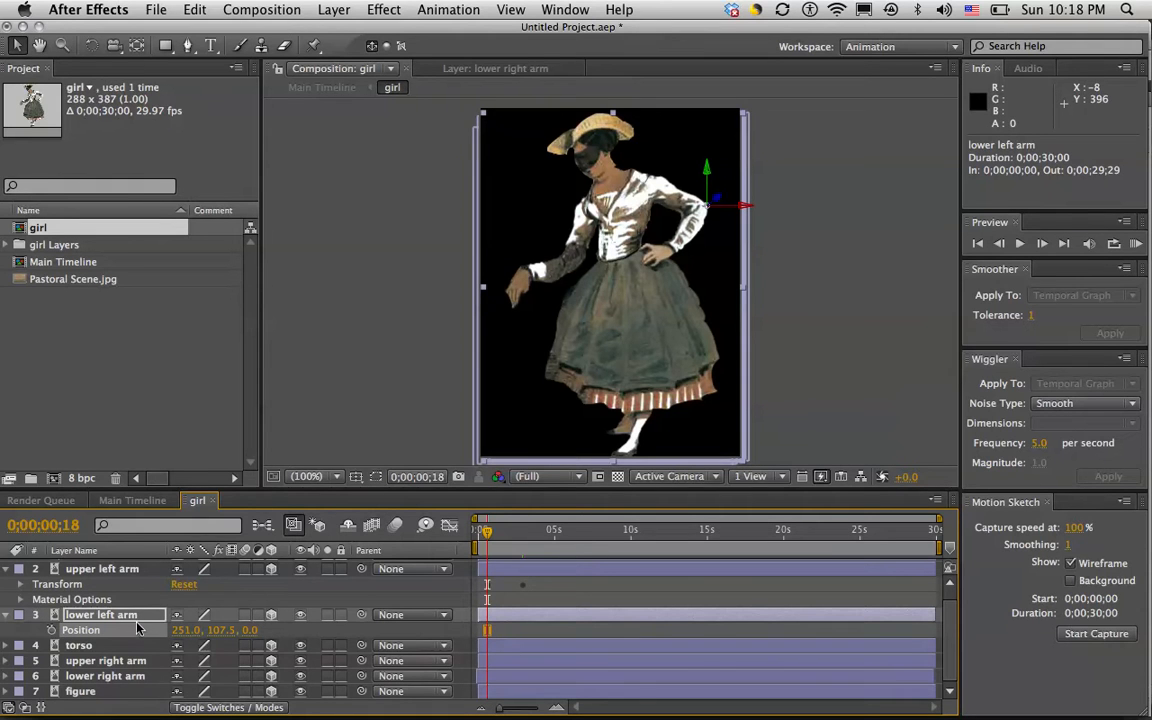
click(51, 630)
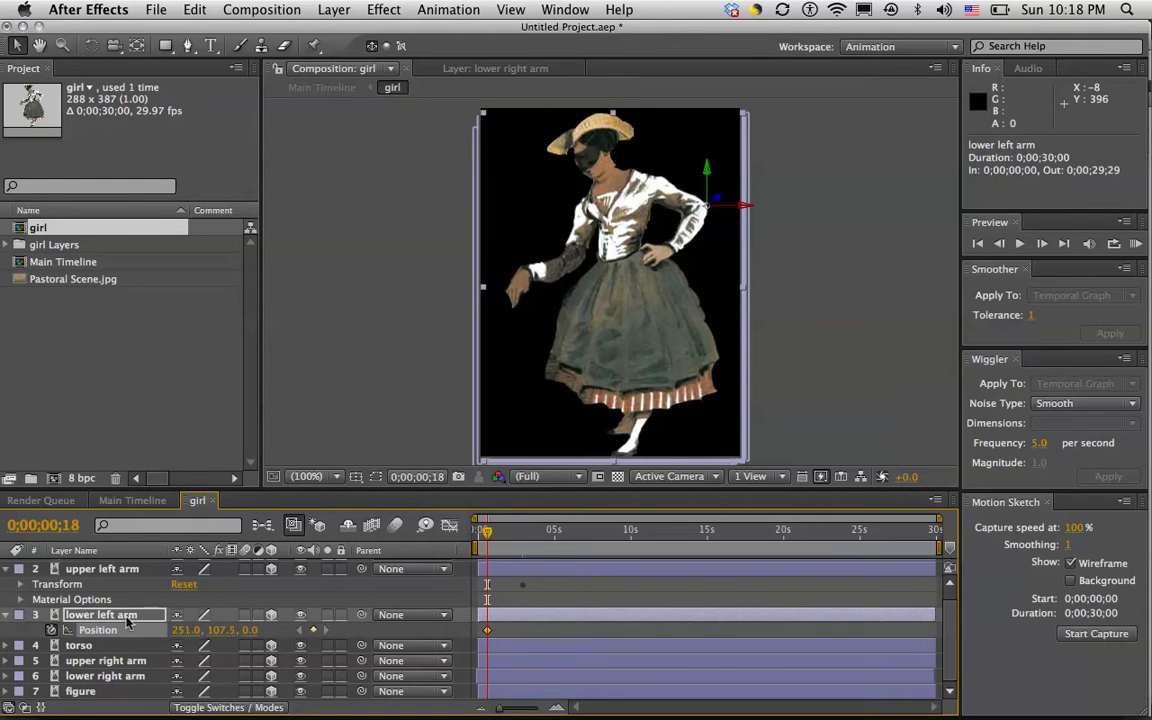
- At 0;00;02;27, move the lower left arm to about (220, 135.5) to rejoin the elbow, and scrub past the motion
click(23, 585)
click(325, 676)
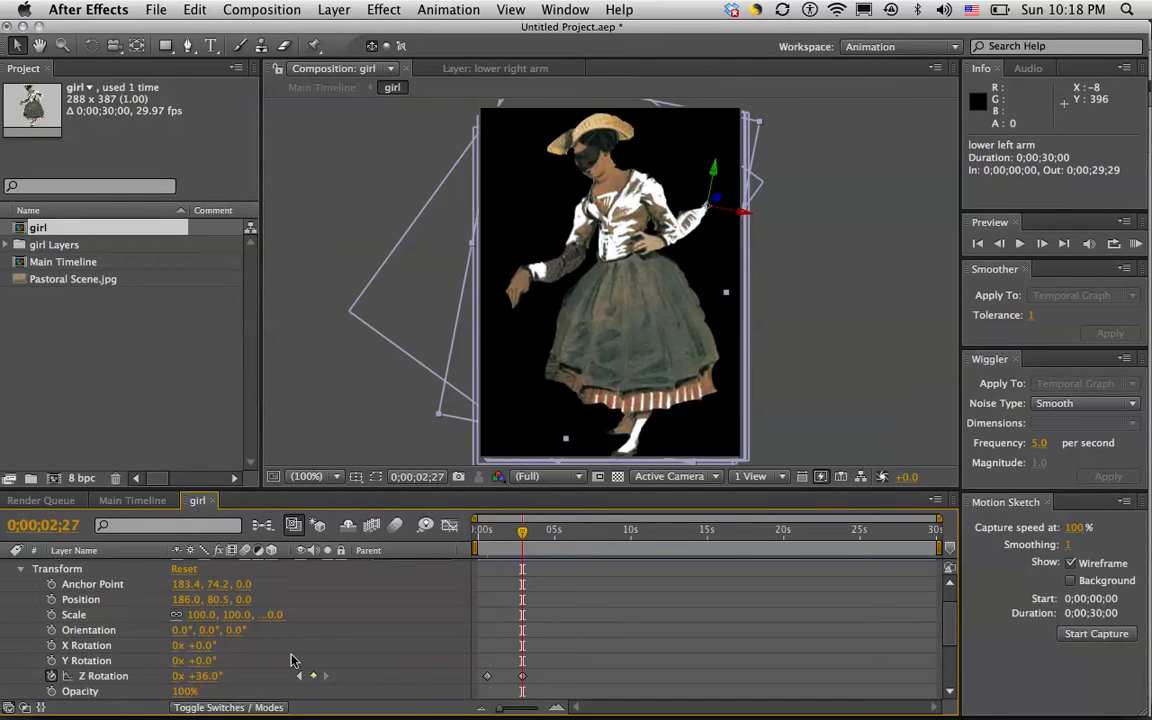
click(25, 567)
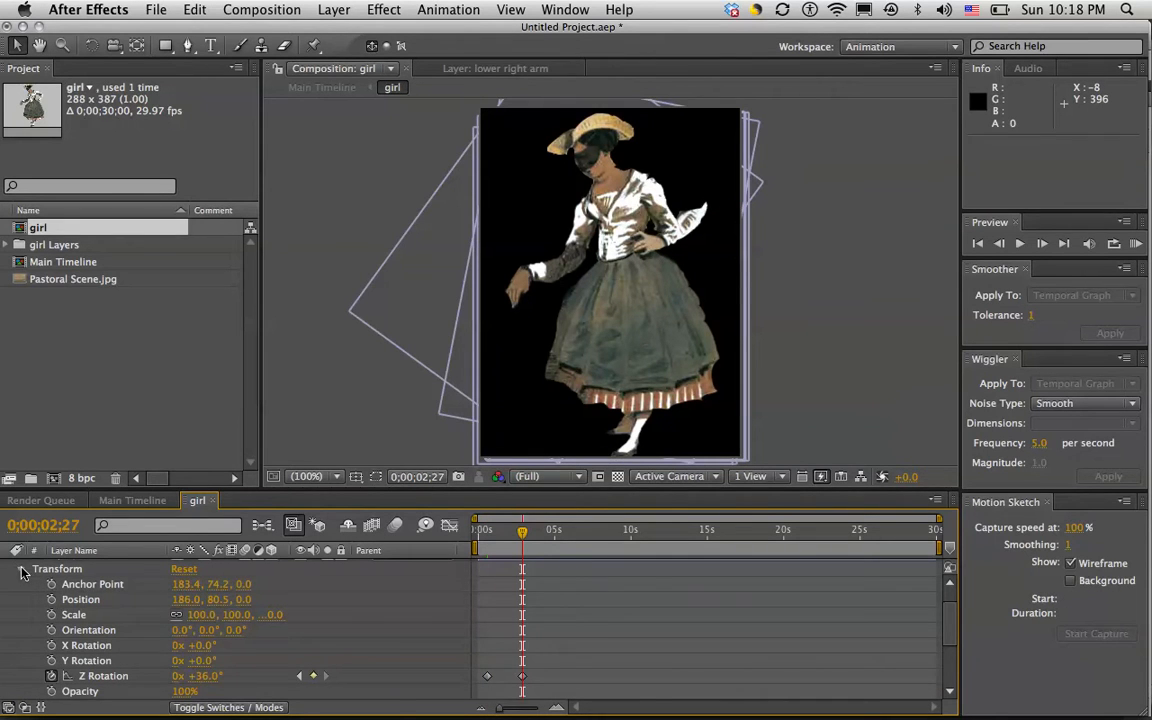
click(23, 571)
click(101, 615)
drag(687, 221, 660, 245)
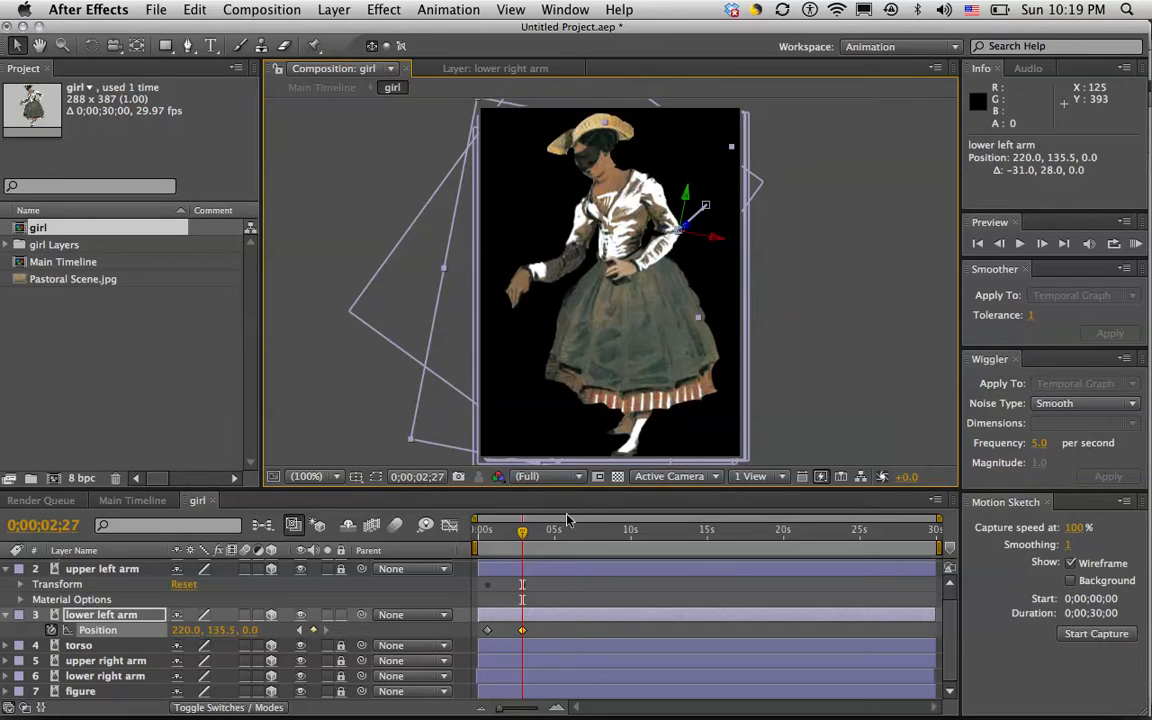
drag(522, 532, 557, 524)
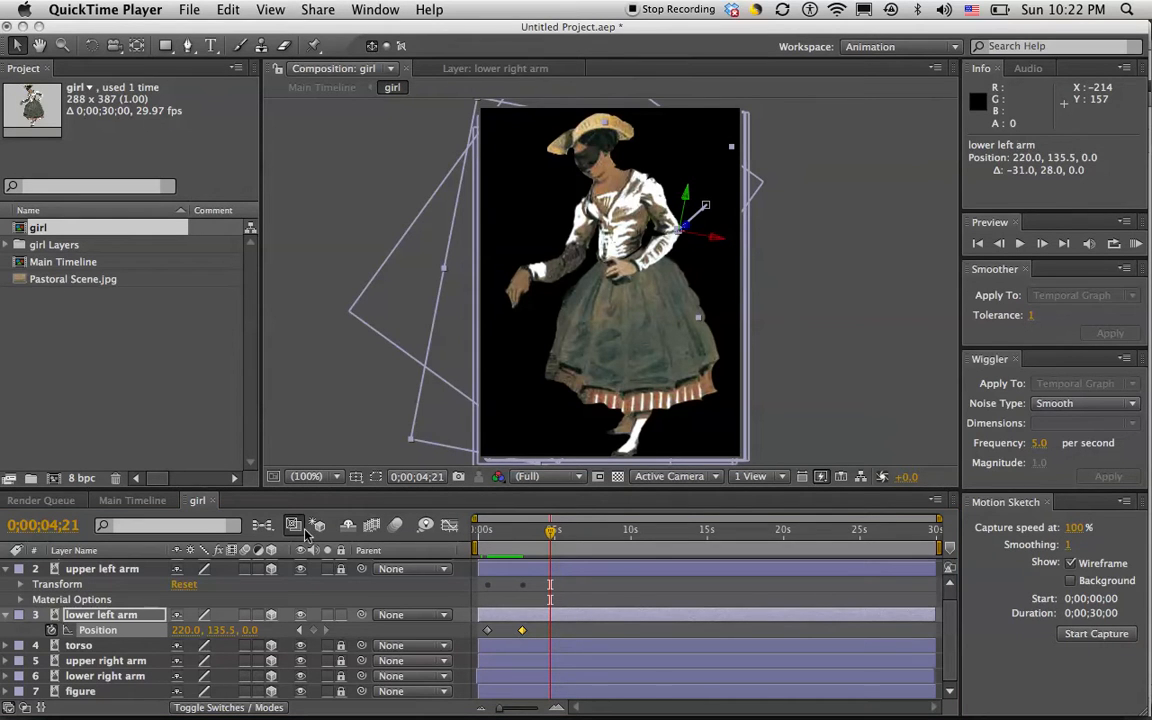
- Enlarge the girl timeline, expand the left arm layers' transforms, and keyframe the upper left arm's Position at 0;00;00;18
click(197, 501)
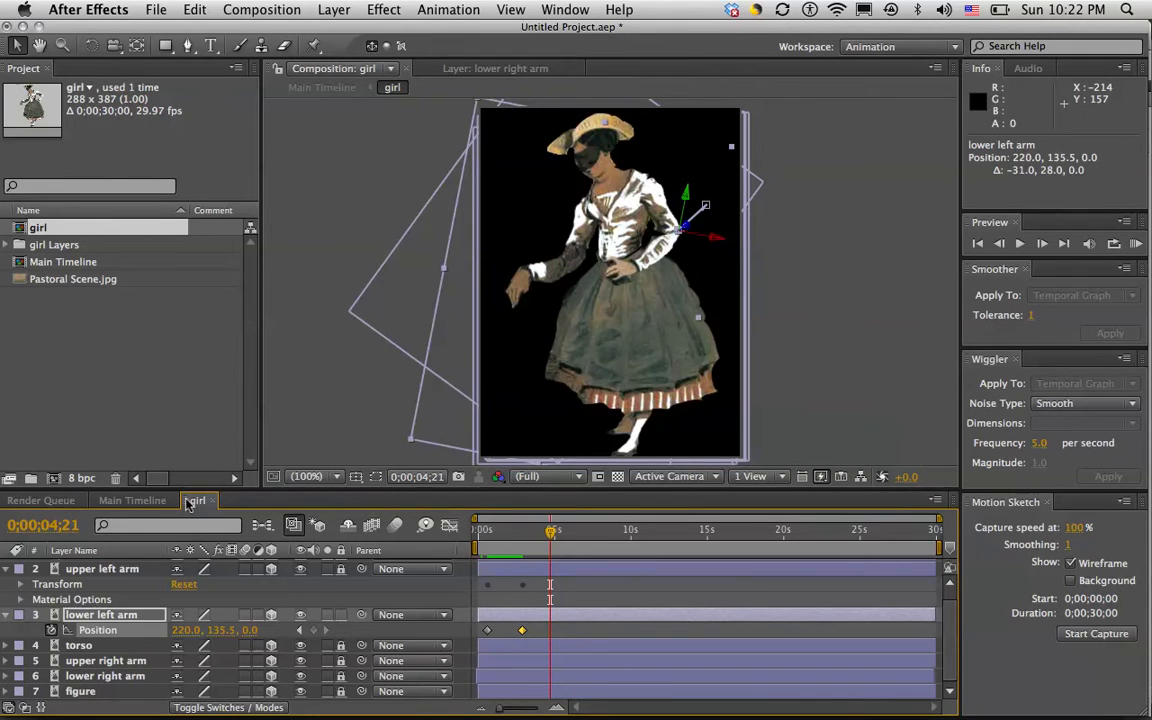
key(grave)
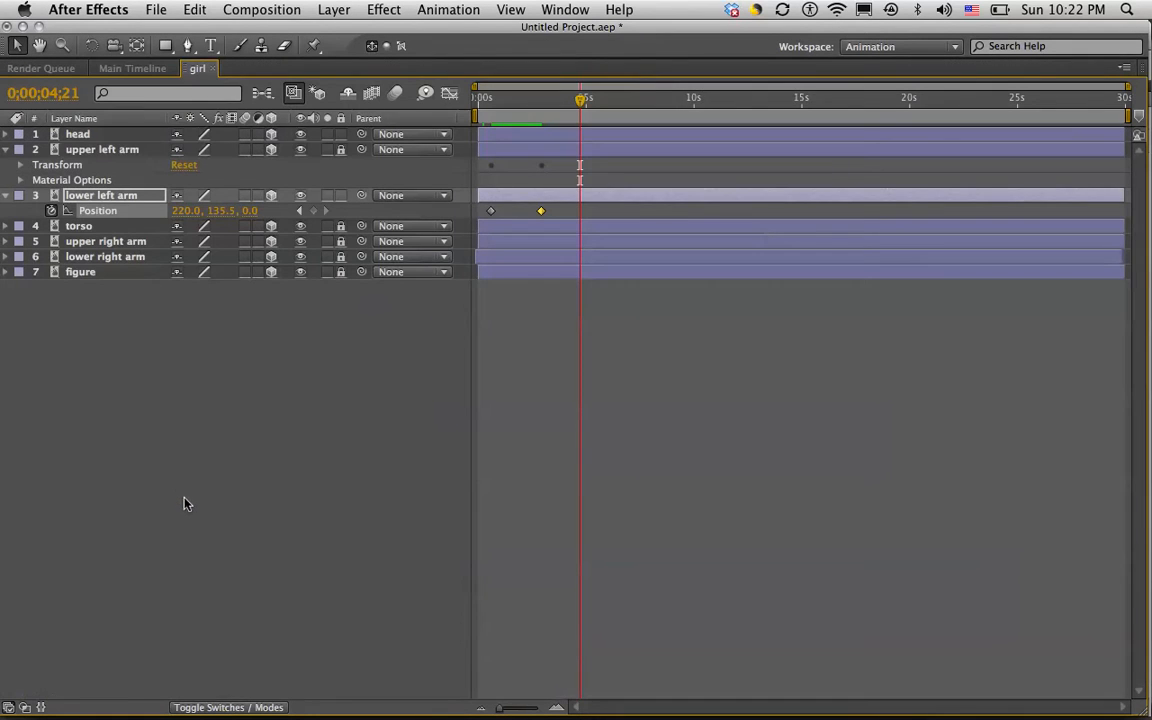
click(8, 150)
click(7, 150)
click(20, 165)
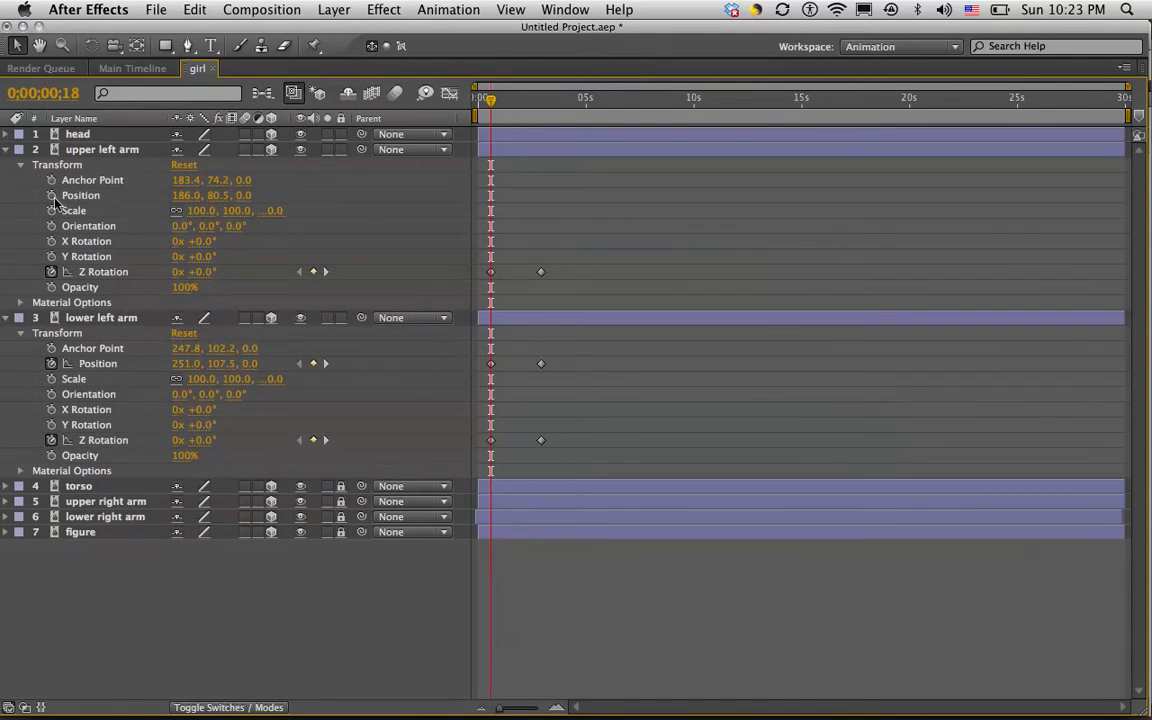
click(78, 197)
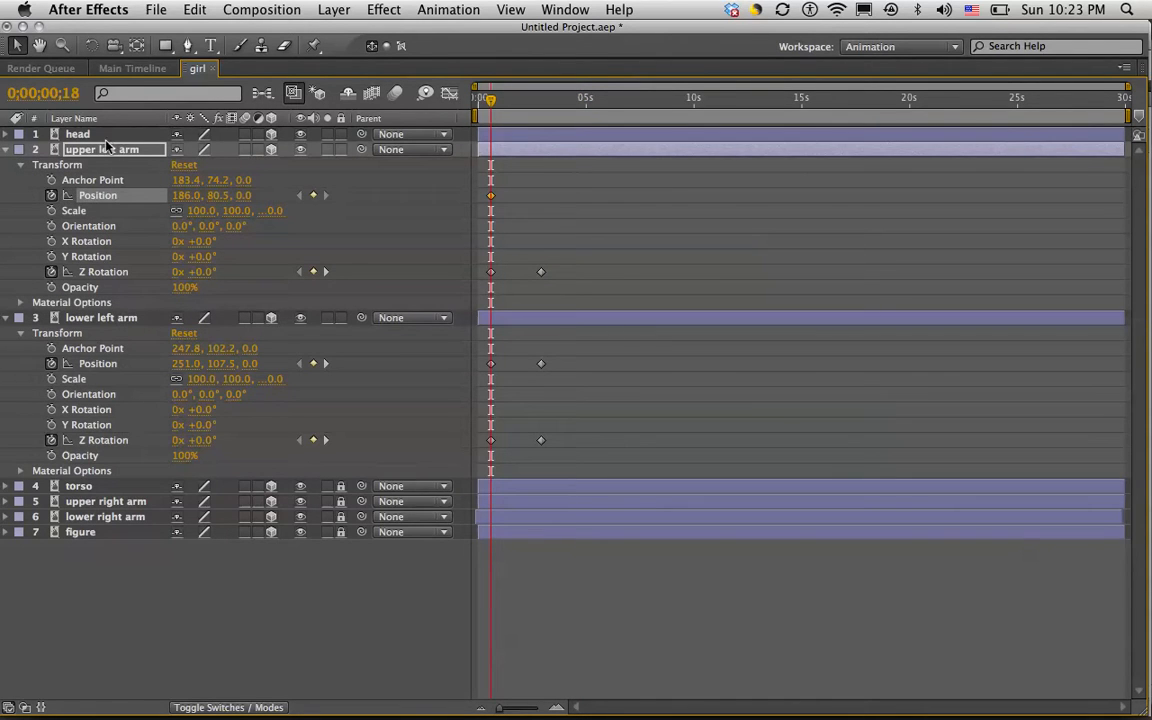
- Restore the timeline's size, and at 0;00;02;27 move the upper left arm to about (189, 79.5) at the shoulder
key(grave)
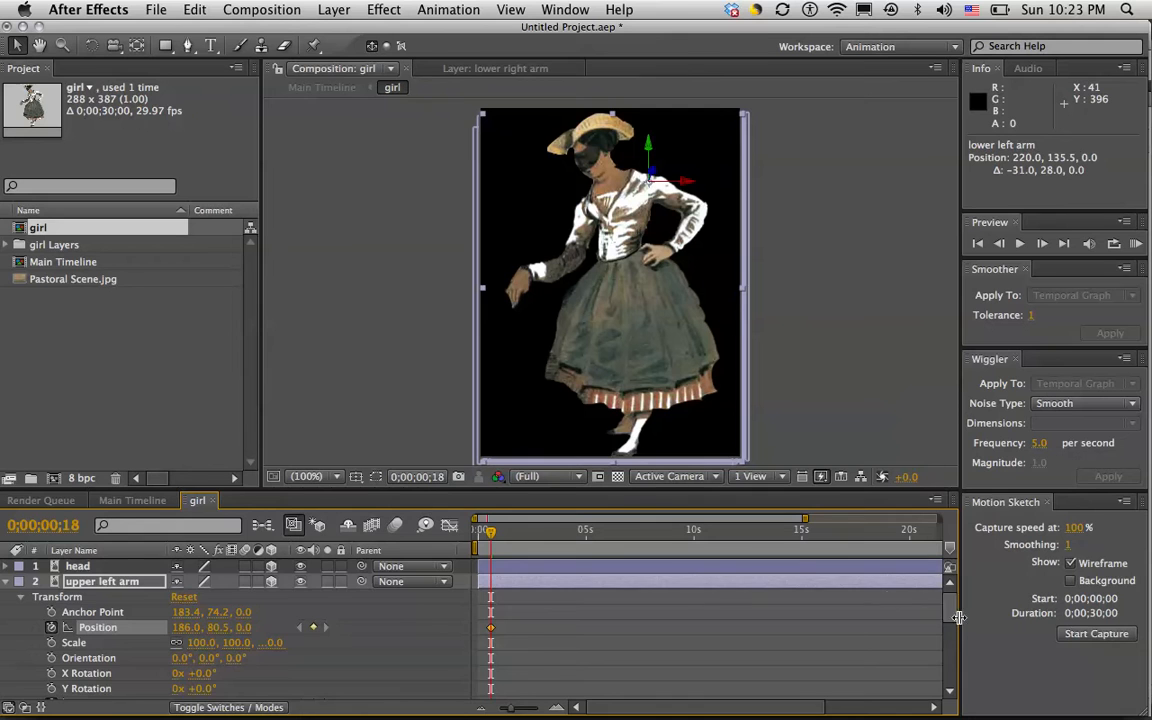
scroll(855, 560, down, 2)
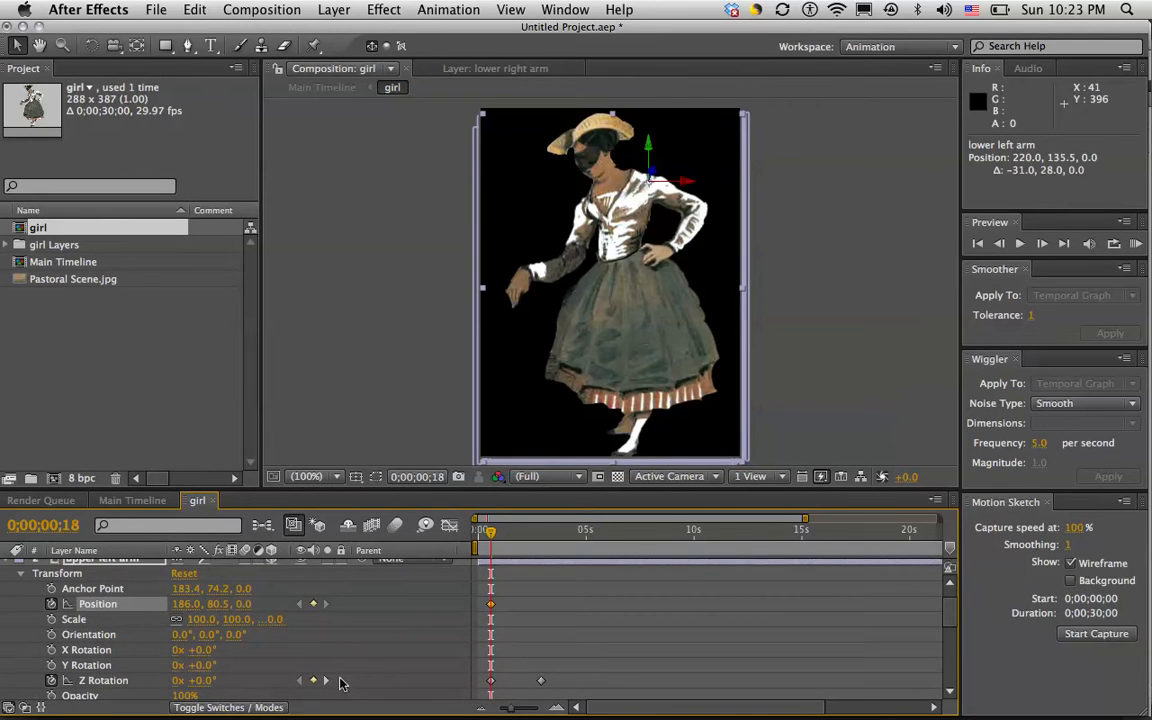
click(326, 680)
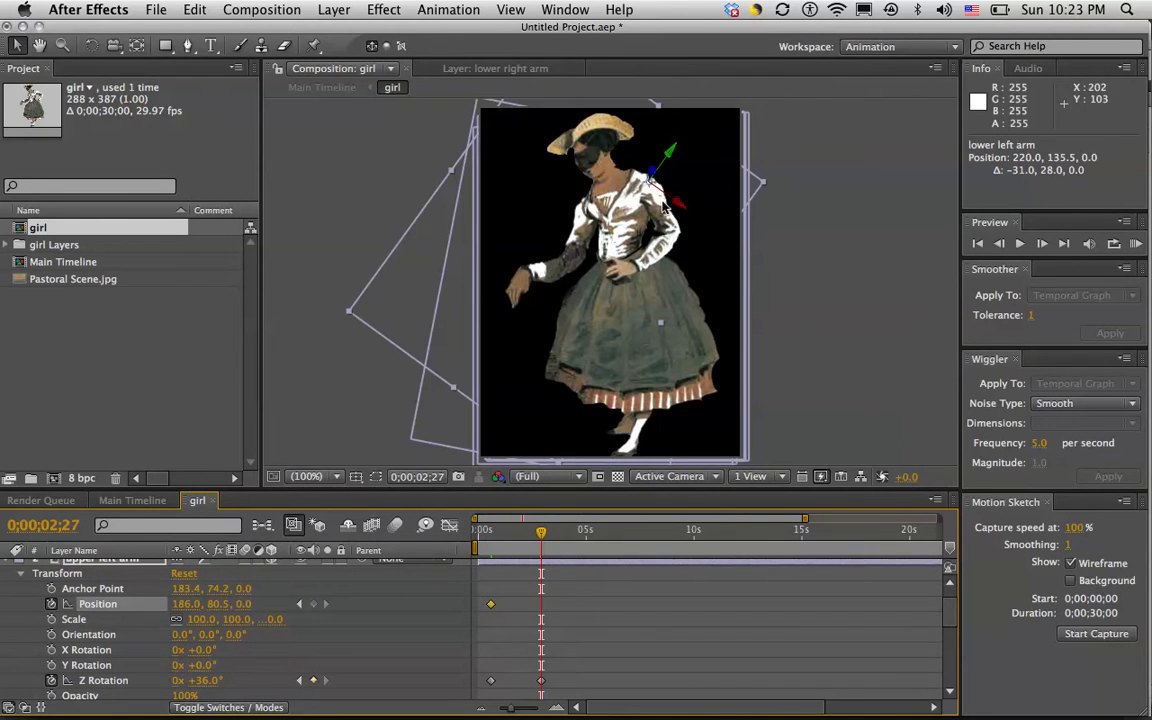
drag(676, 203, 660, 198)
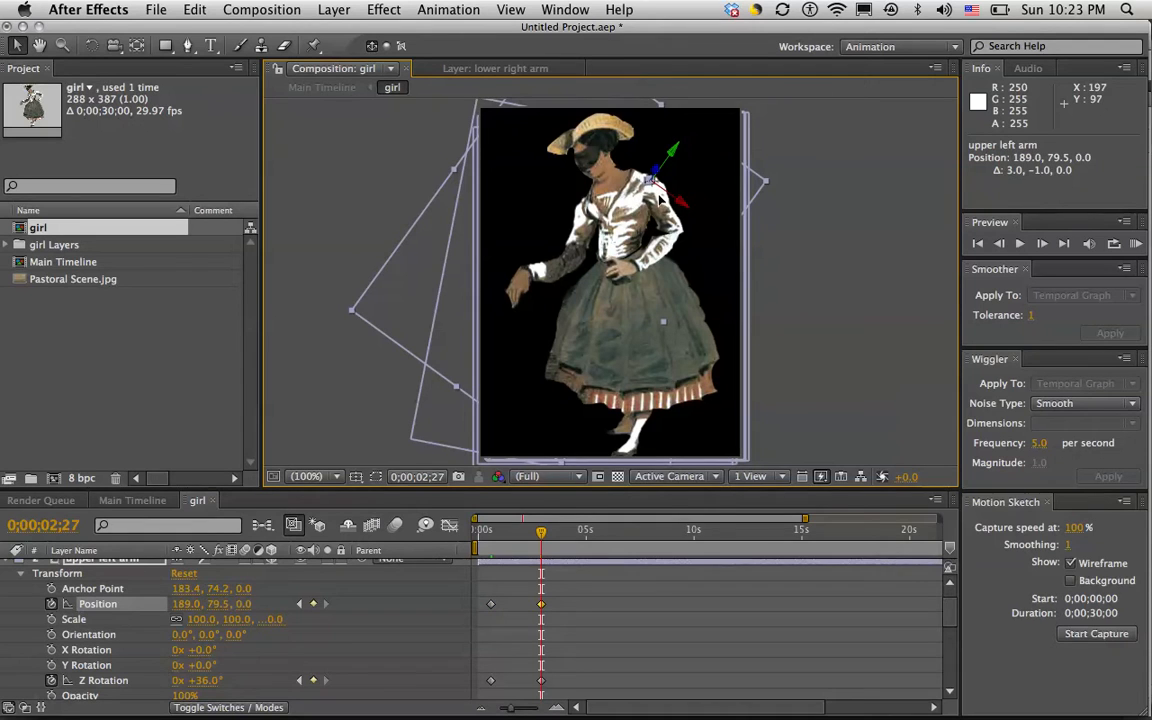
drag(541, 530, 571, 532)
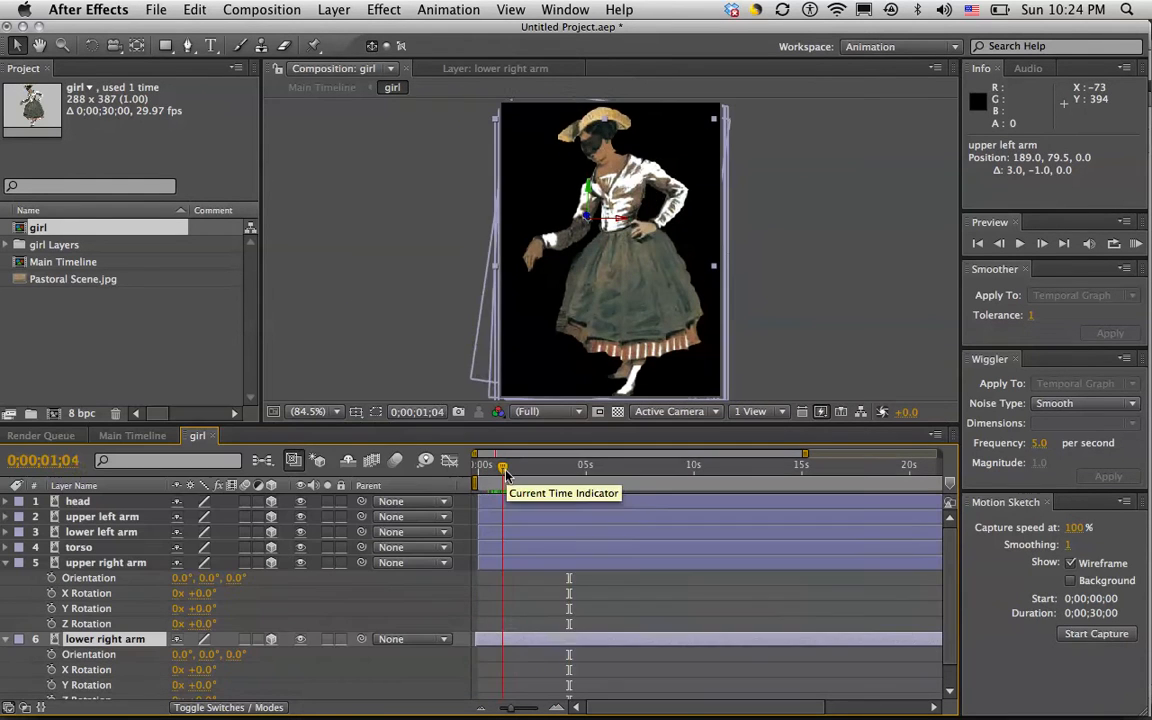
- Keyframe the upper right arm's Z Rotation at 0;00;01;01, and set it to -11° at 0;00;02;28
drag(506, 475, 503, 475)
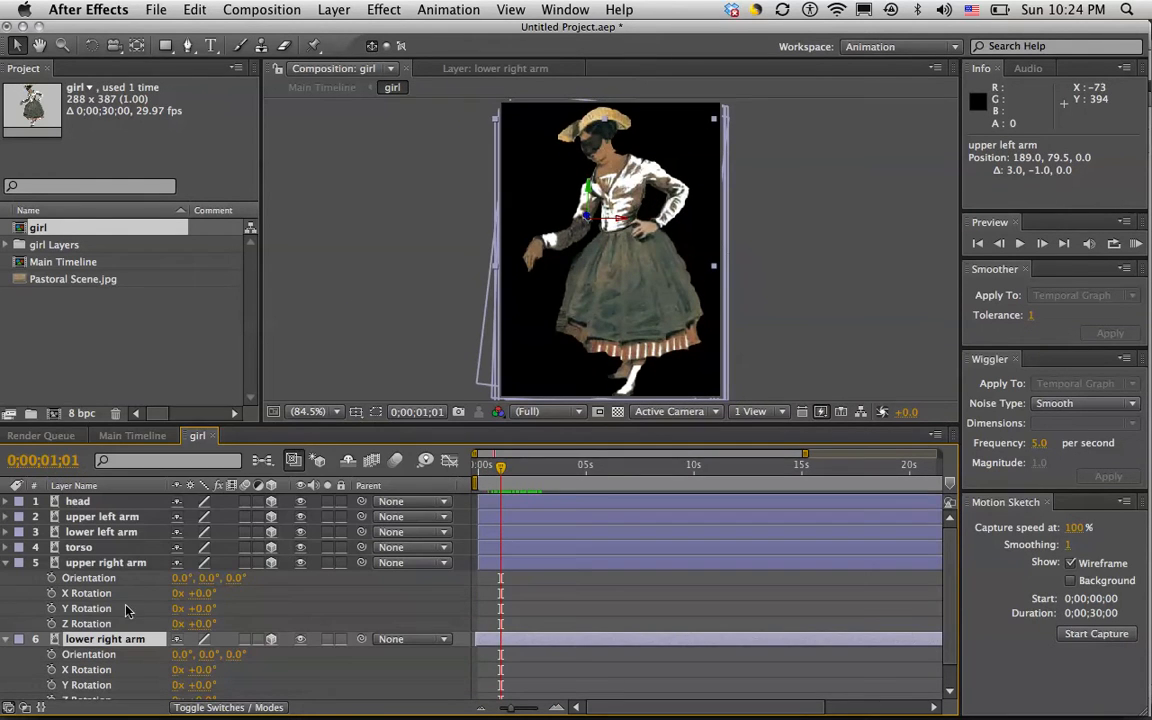
click(51, 623)
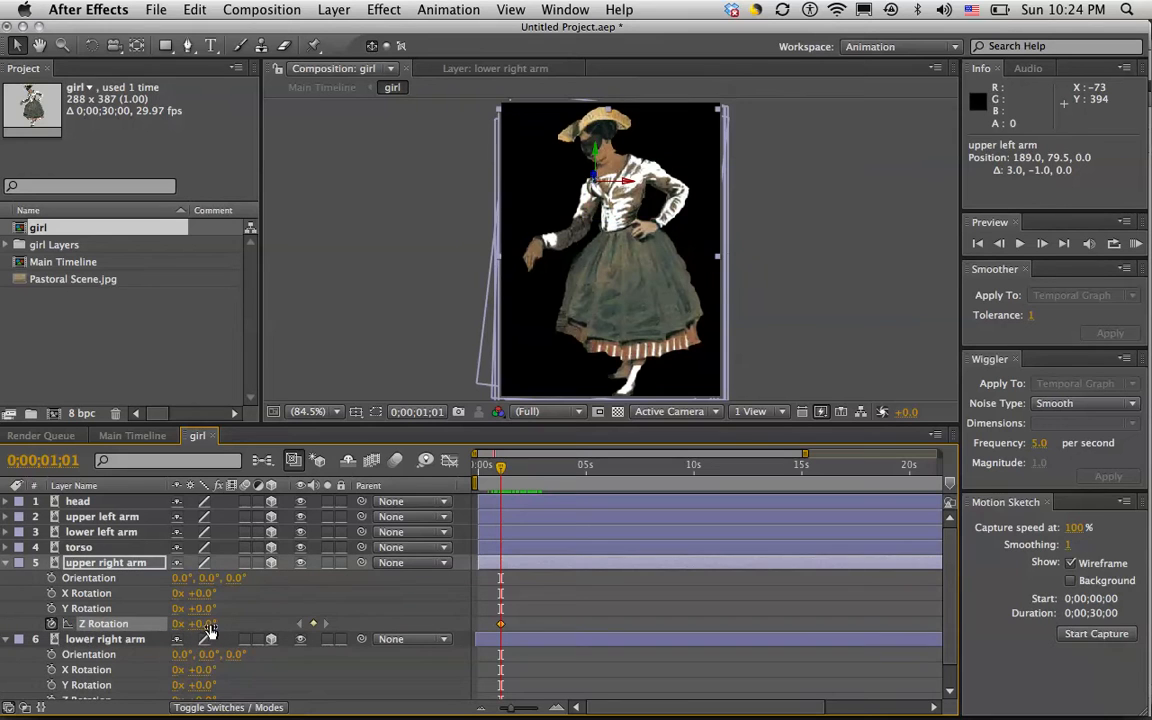
drag(203, 623, 183, 626)
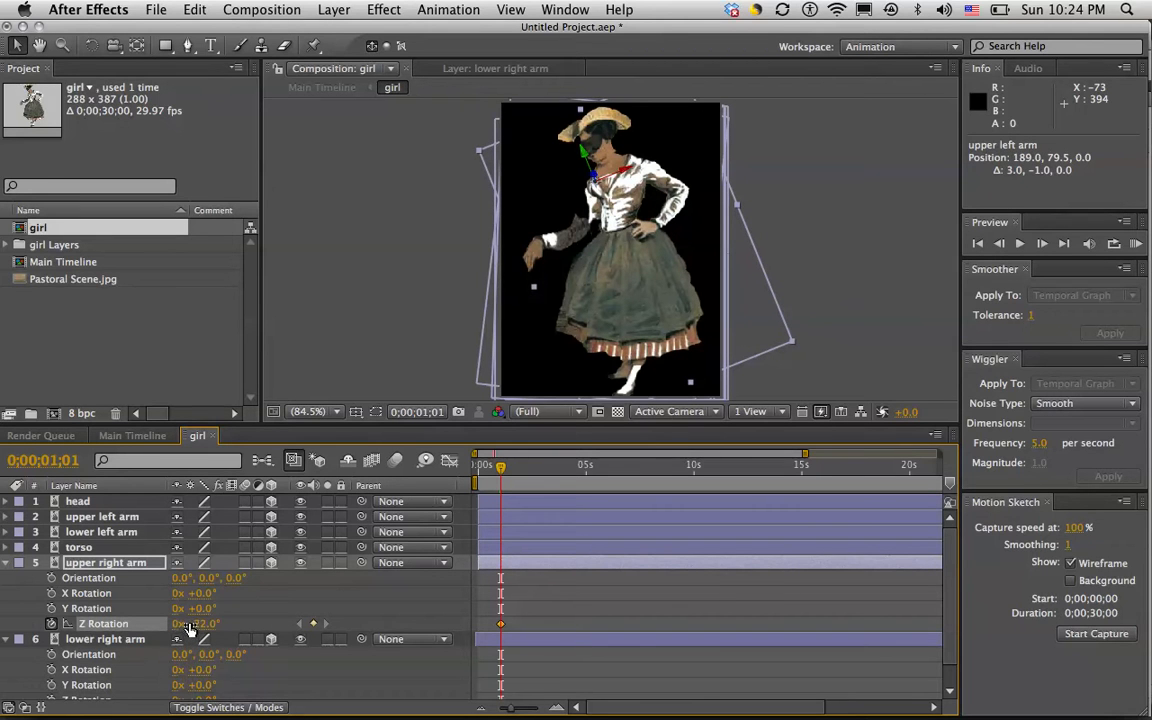
key(super+z)
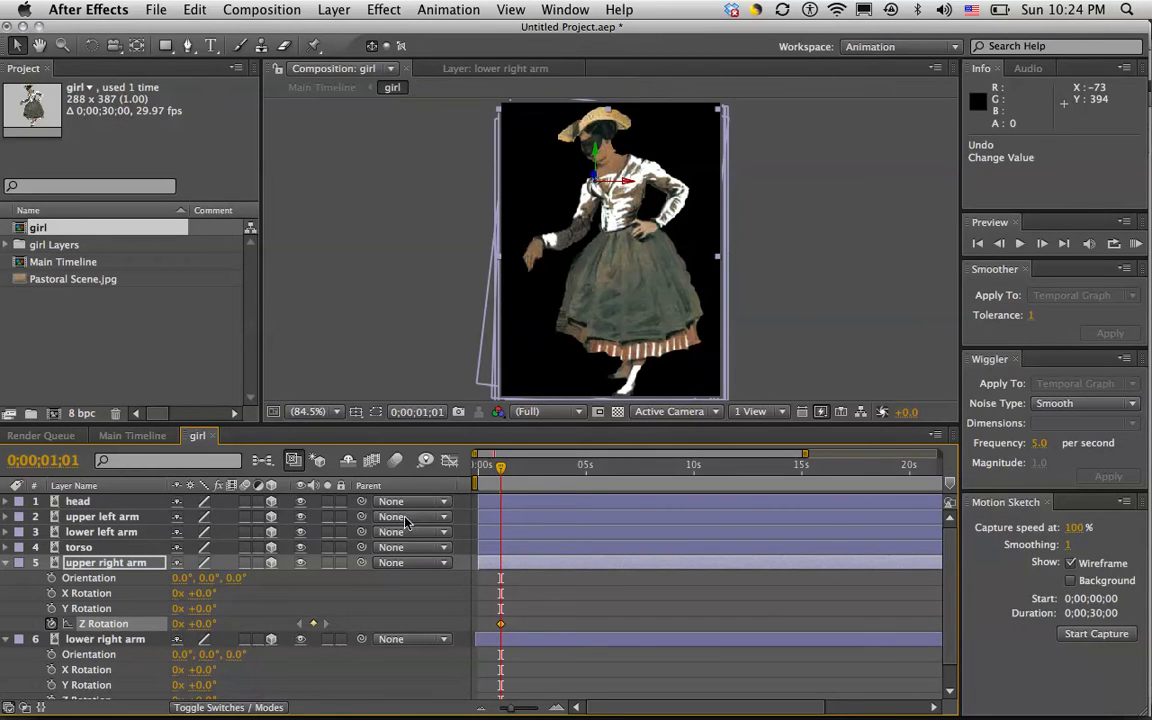
drag(503, 479, 541, 470)
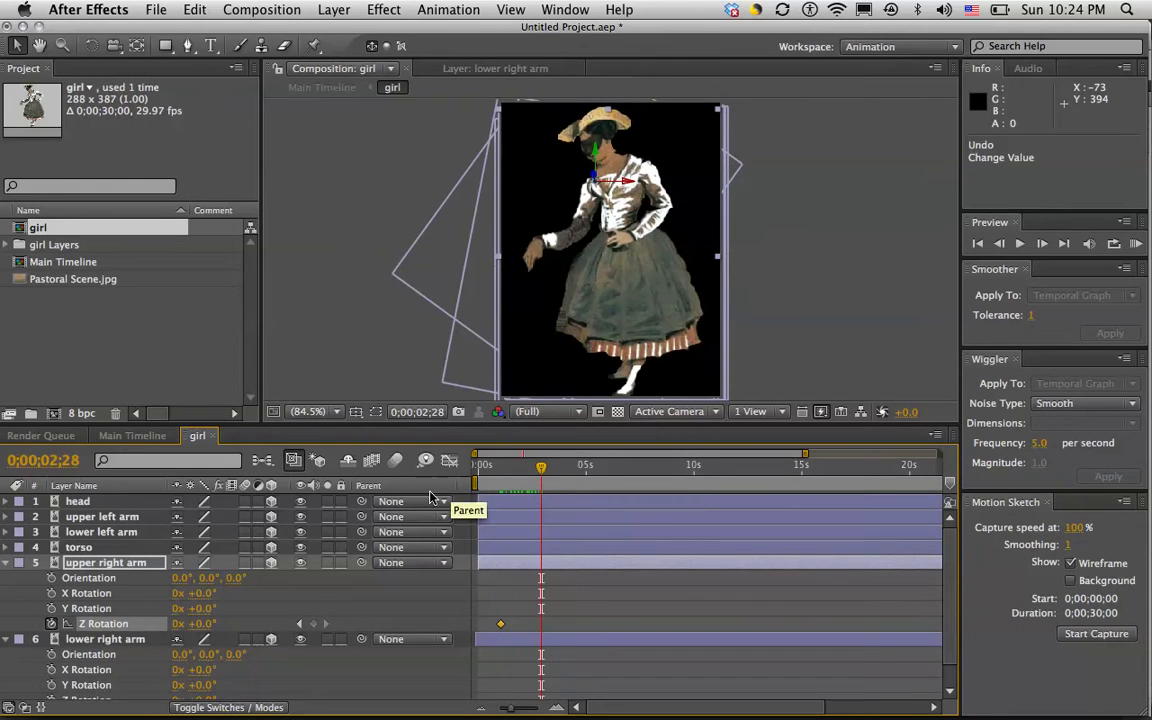
mouse_move(193, 623)
mouse_down()
mouse_move(203, 622)
mouse_move(189, 622)
mouse_up()
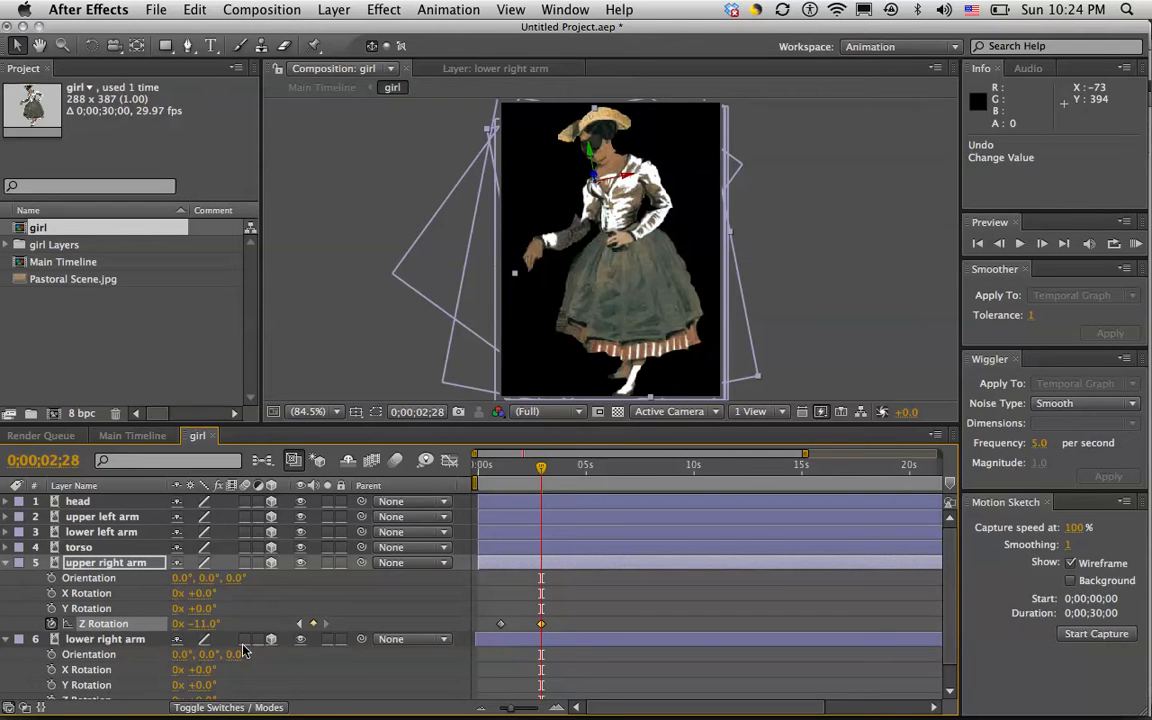
drag(718, 639, 802, 639)
scroll(900, 645, down, 2)
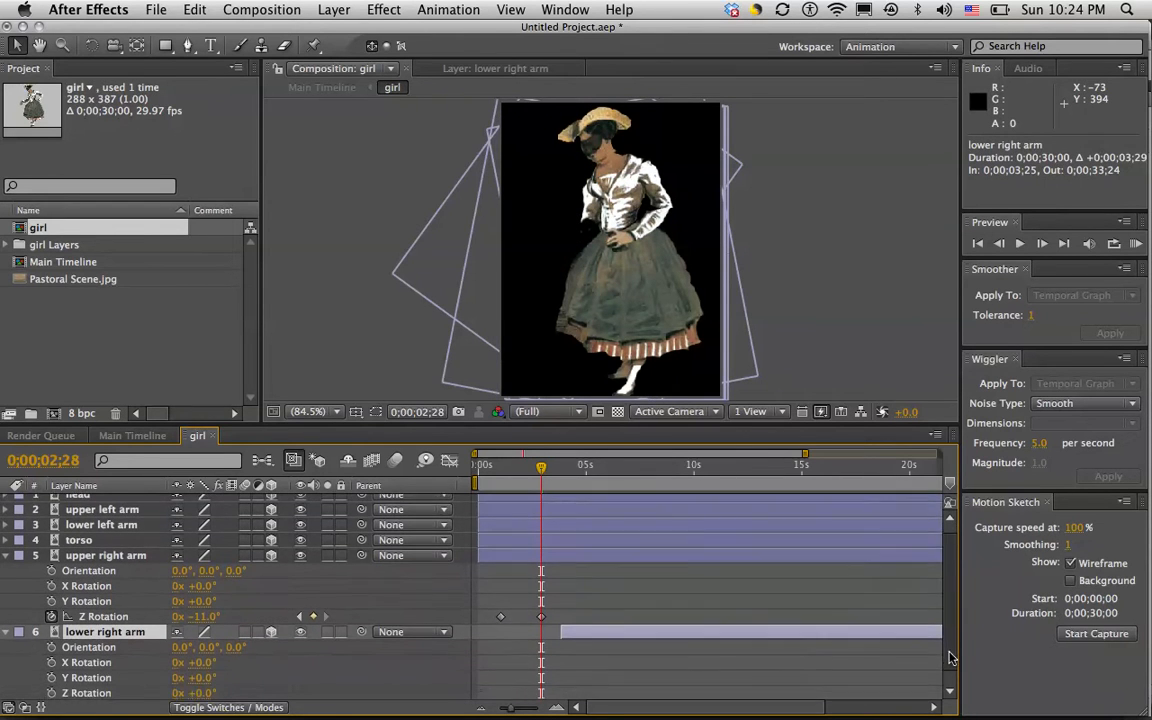
key(super+z)
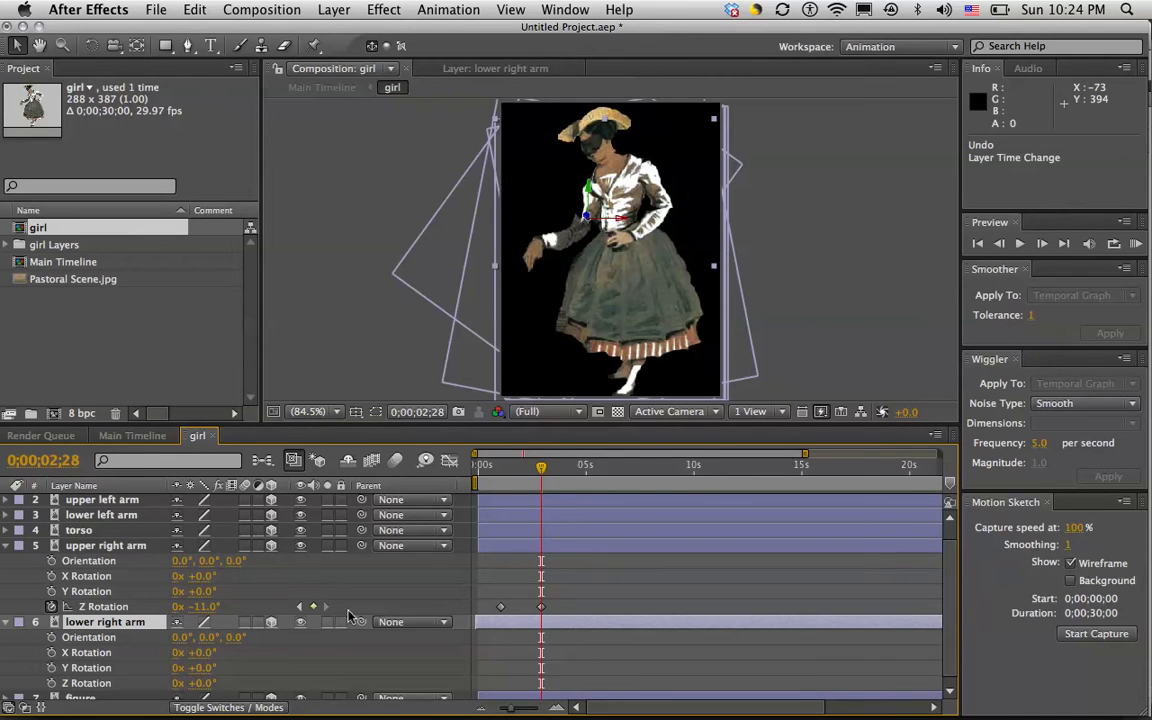
- Keyframe the lower right arm's Z Rotation at 0;00;01;01, and set it to +26° at 0;00;02;28
click(299, 607)
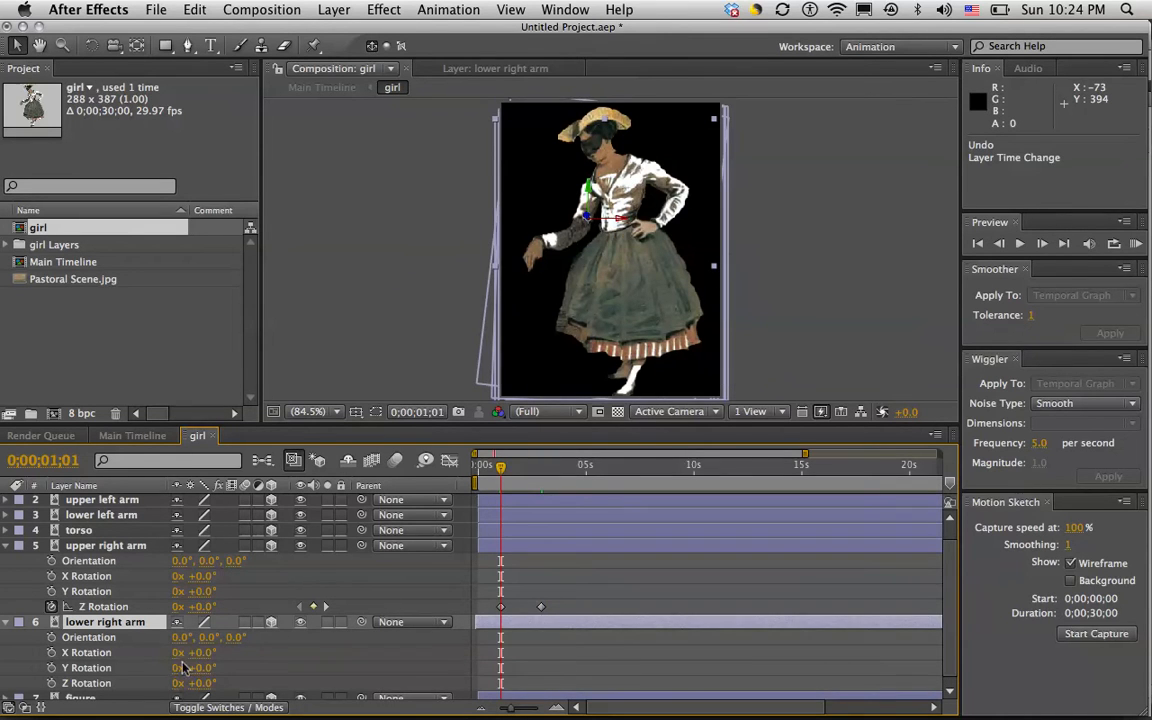
click(51, 684)
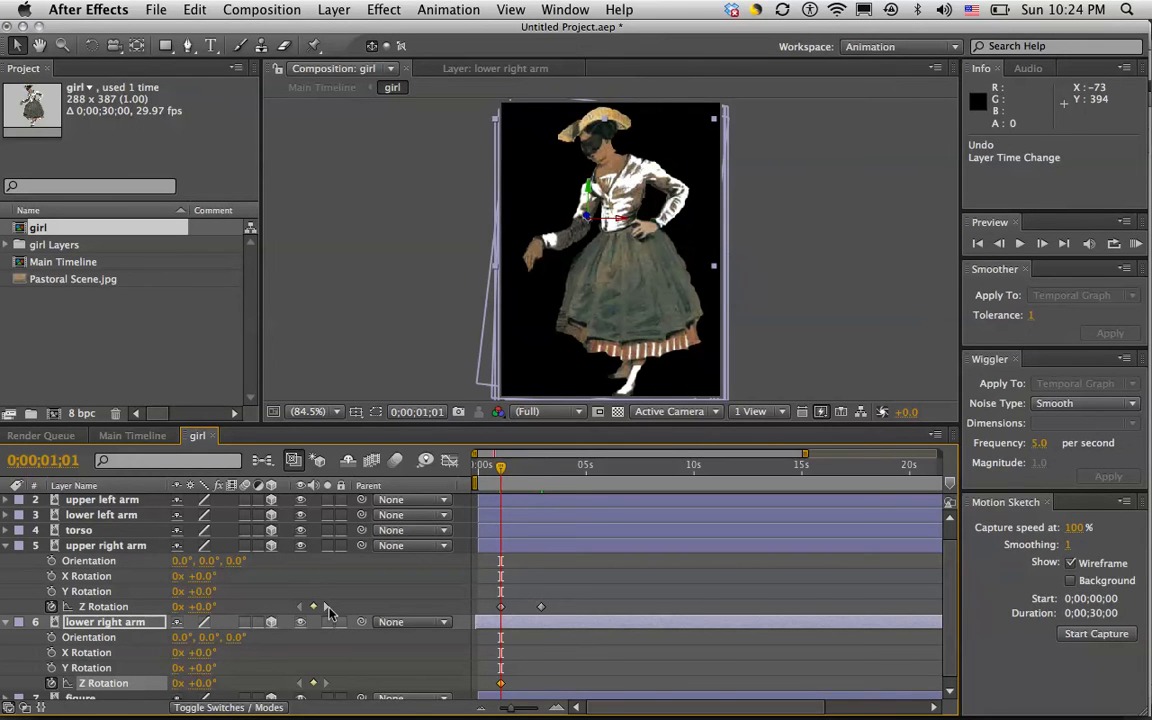
click(325, 607)
drag(201, 683, 222, 685)
- Keyframe the lower right arm's Position at 0;00;01;01, and at 0;00;02;28 move it to about (122.3, 161) to rejoin the elbow
click(140, 622)
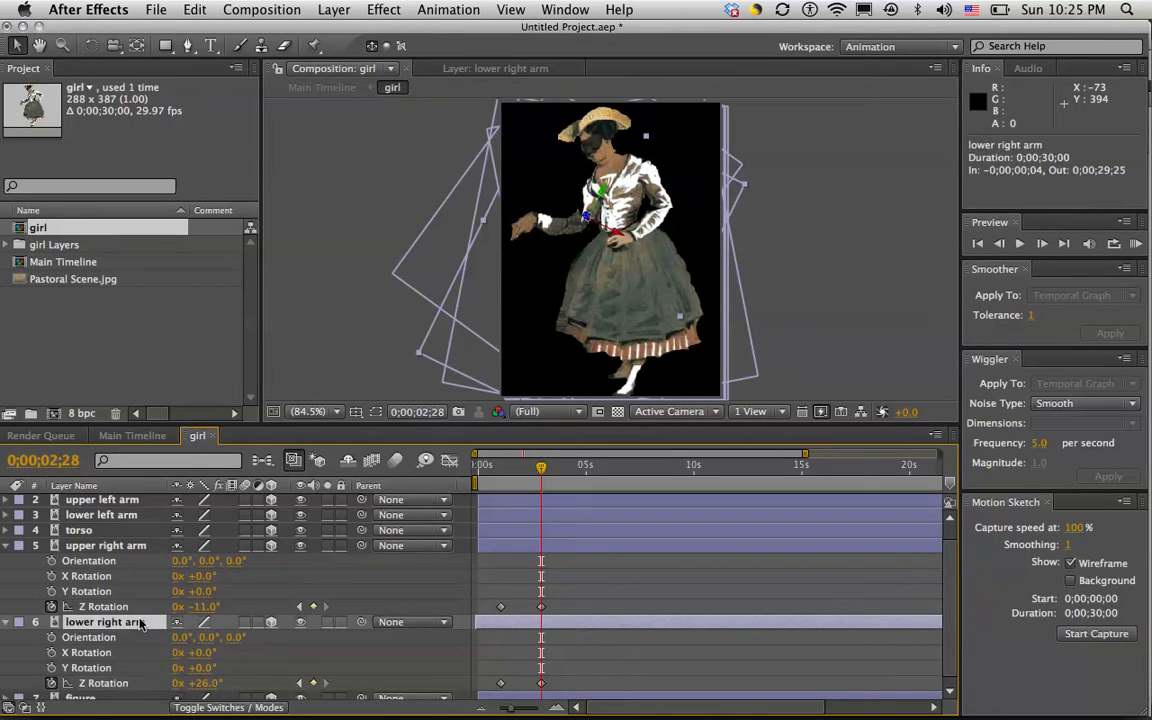
key(p)
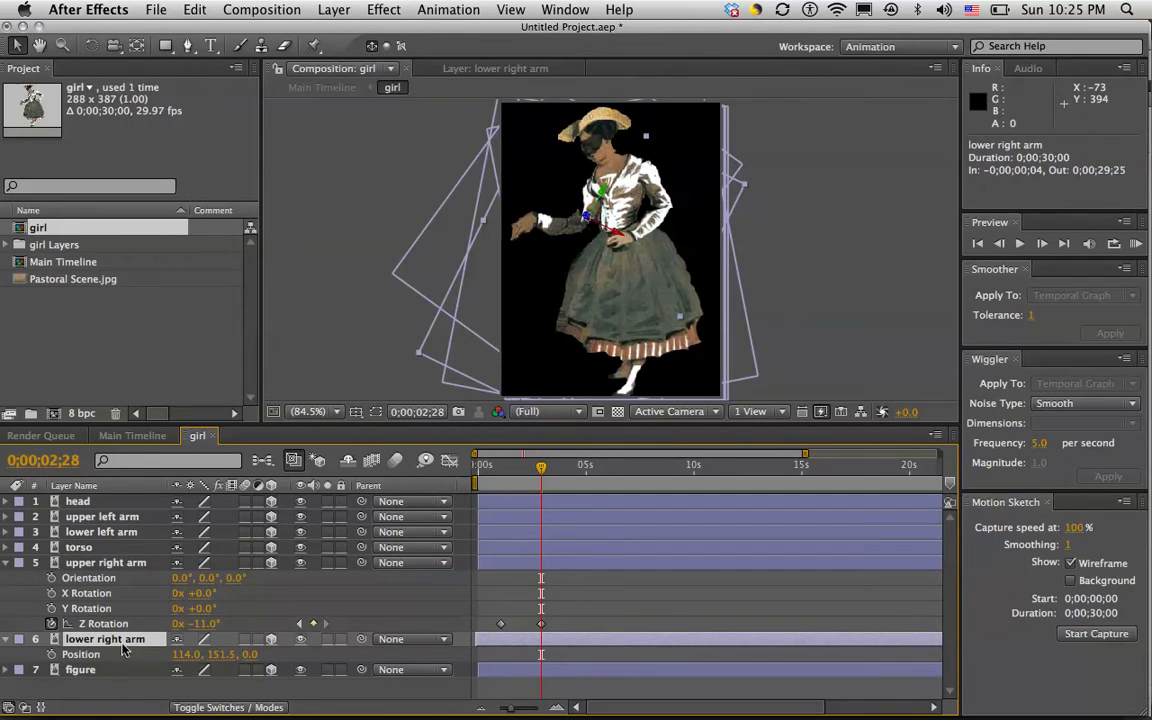
click(299, 623)
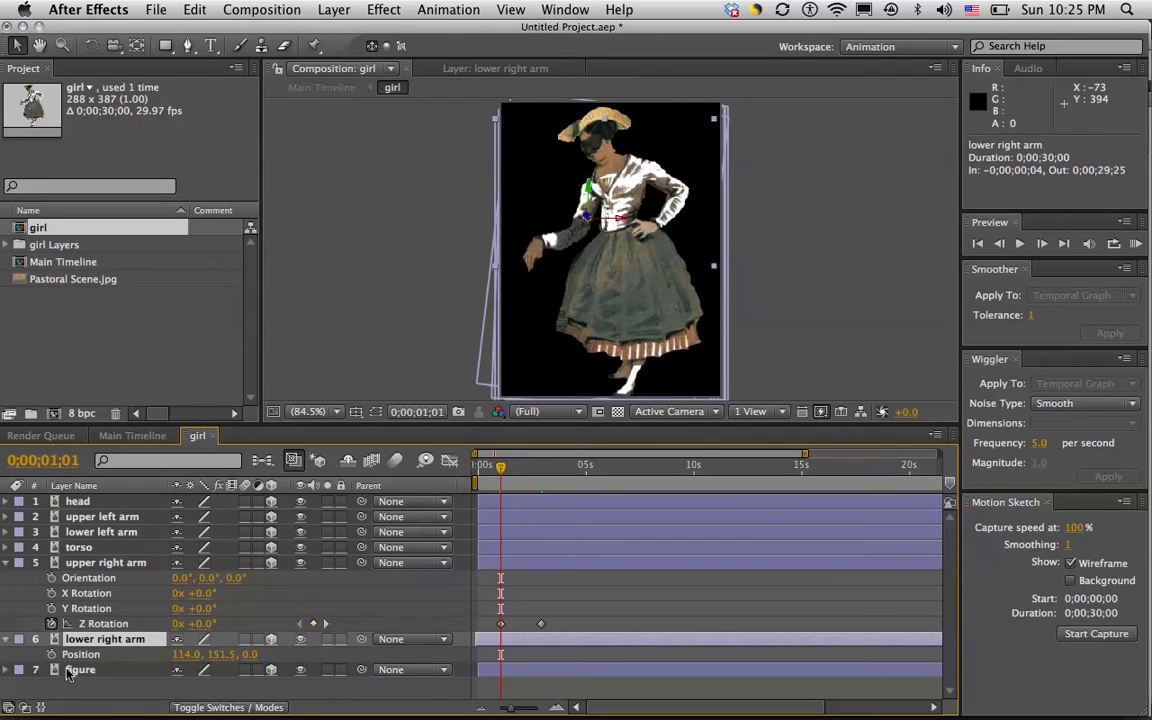
click(52, 654)
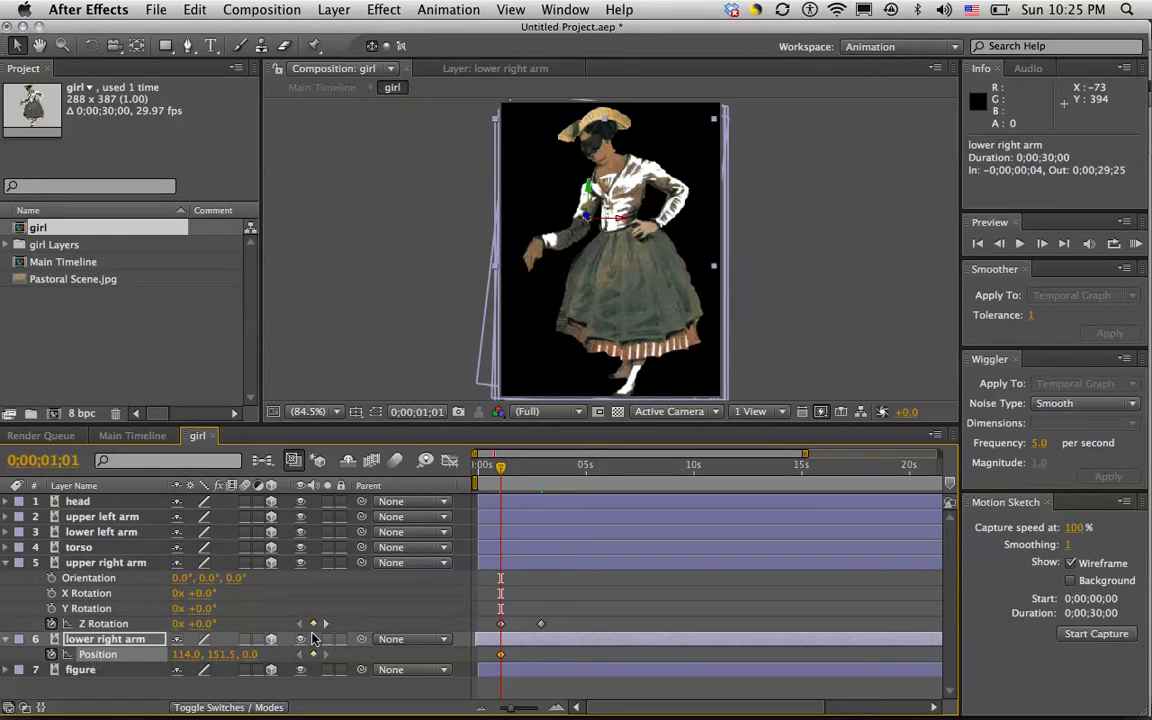
click(325, 623)
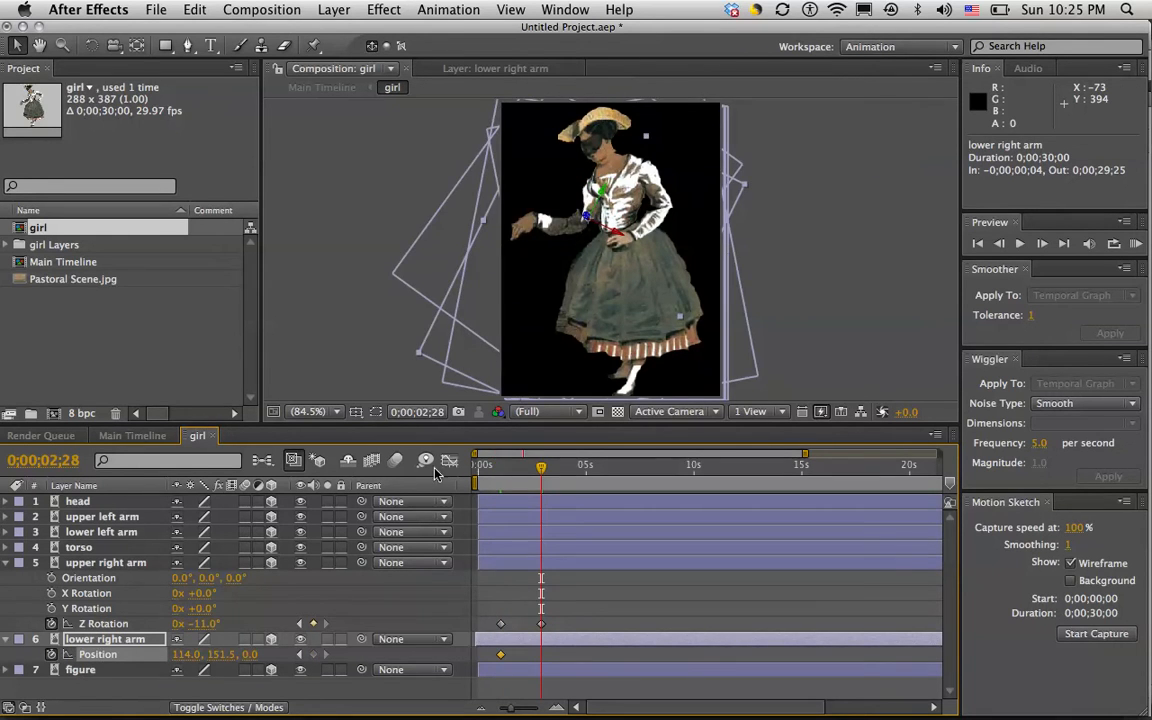
drag(558, 203, 560, 237)
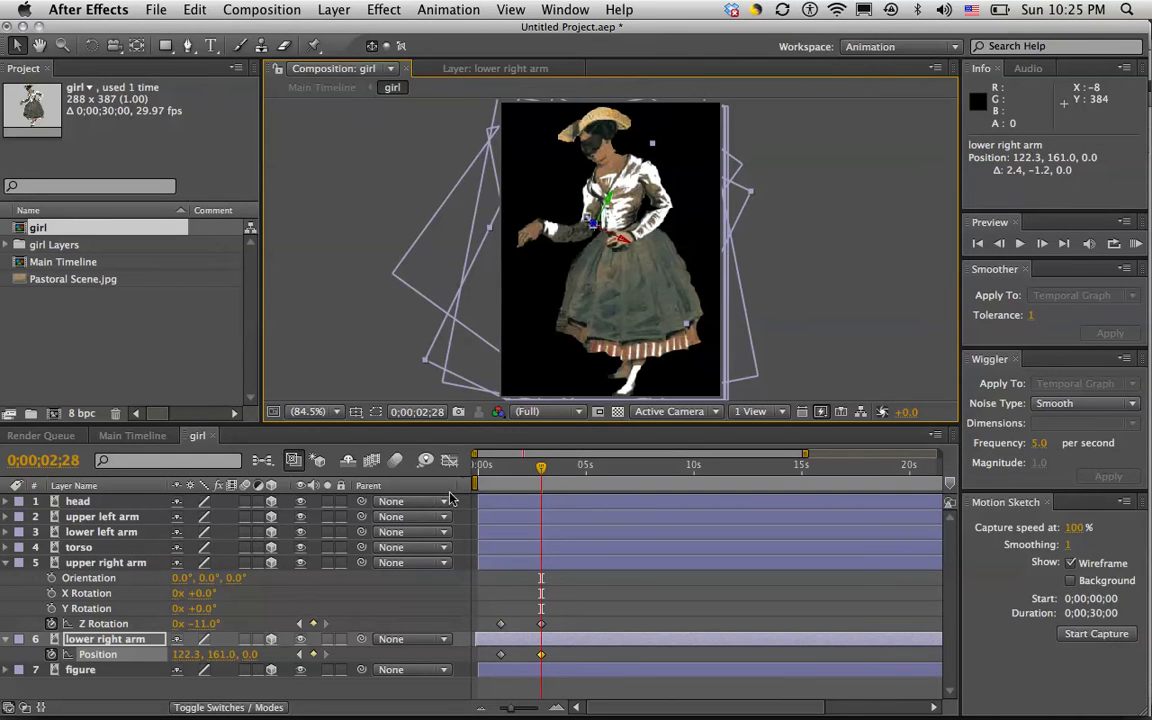
- Set the lower right arm's Z Rotation to +58° at 0;00;02;28, and scrub past the motion to 0;00;03;25
click(135, 641)
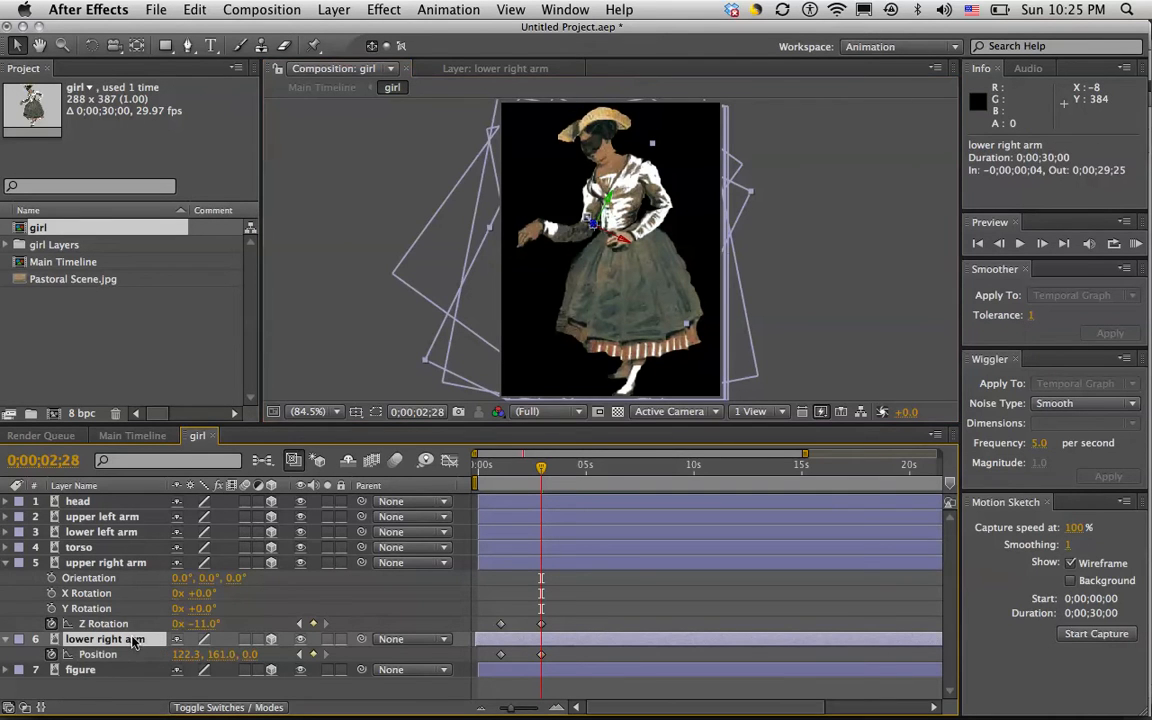
key(r)
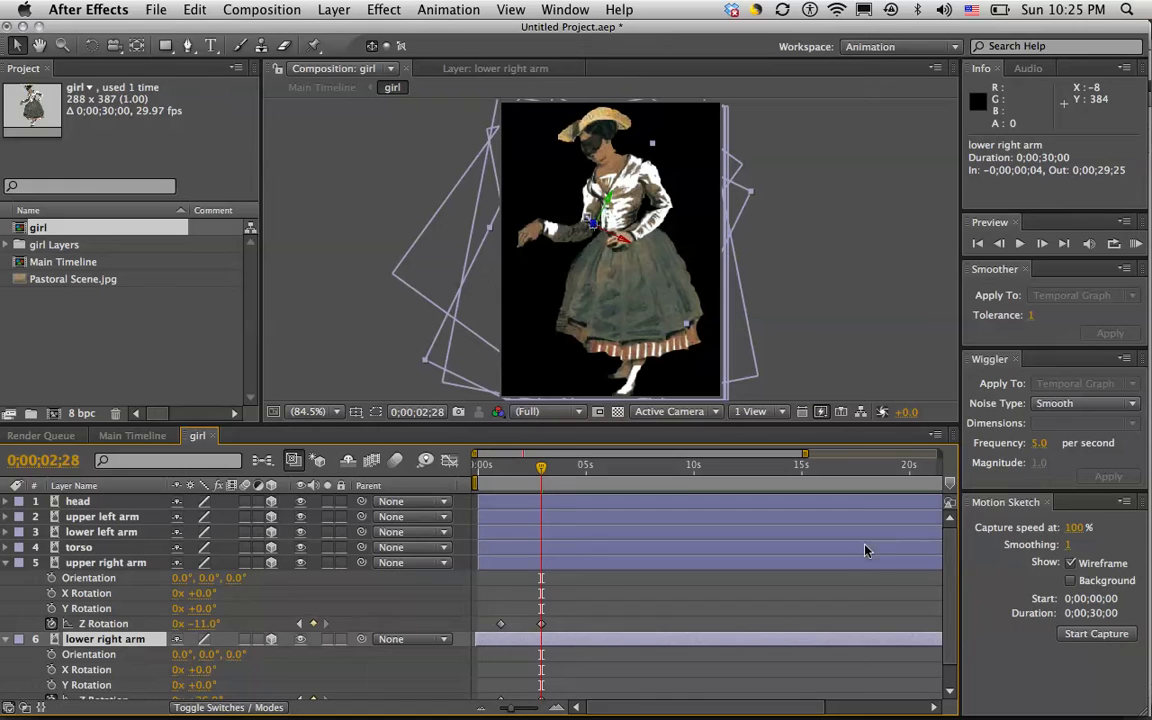
scroll(855, 515, down, 2)
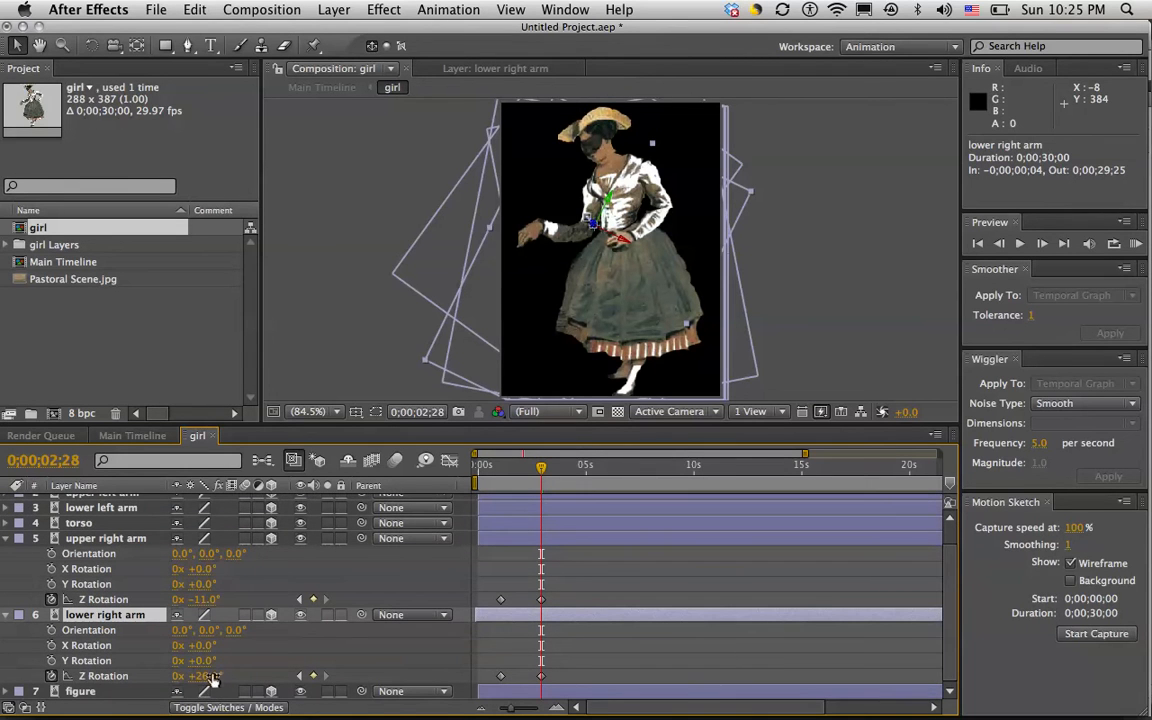
drag(208, 676, 229, 676)
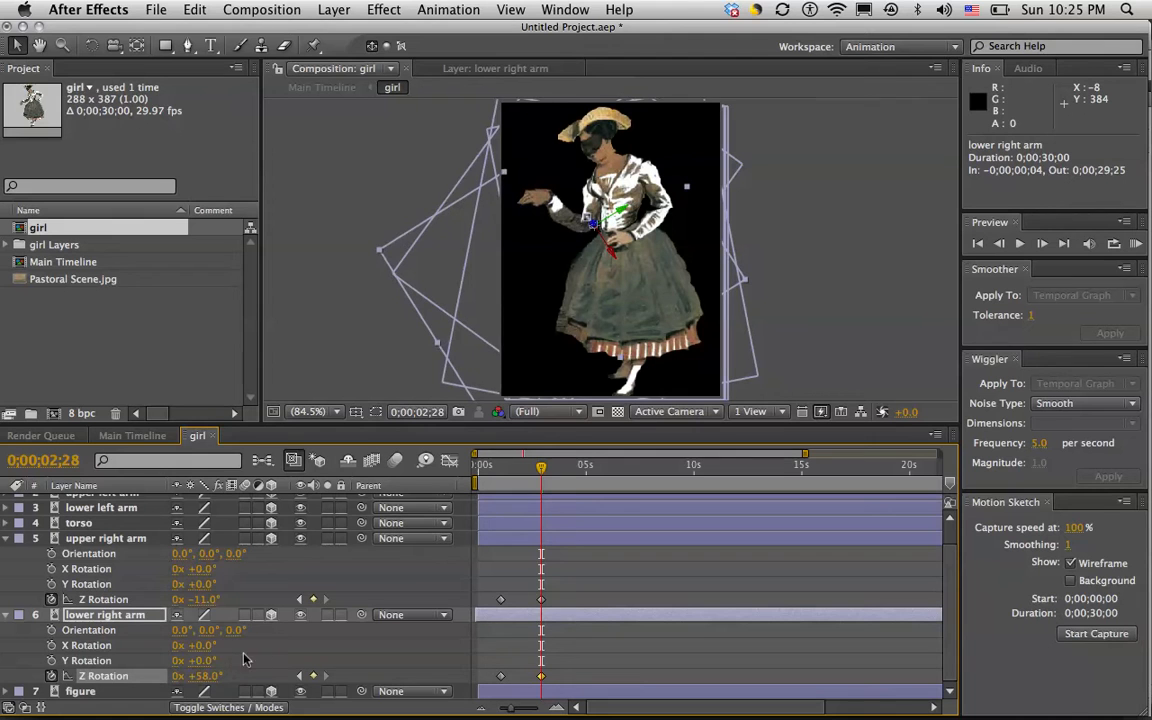
mouse_move(547, 469)
mouse_down()
mouse_move(481, 468)
mouse_move(560, 471)
mouse_up()
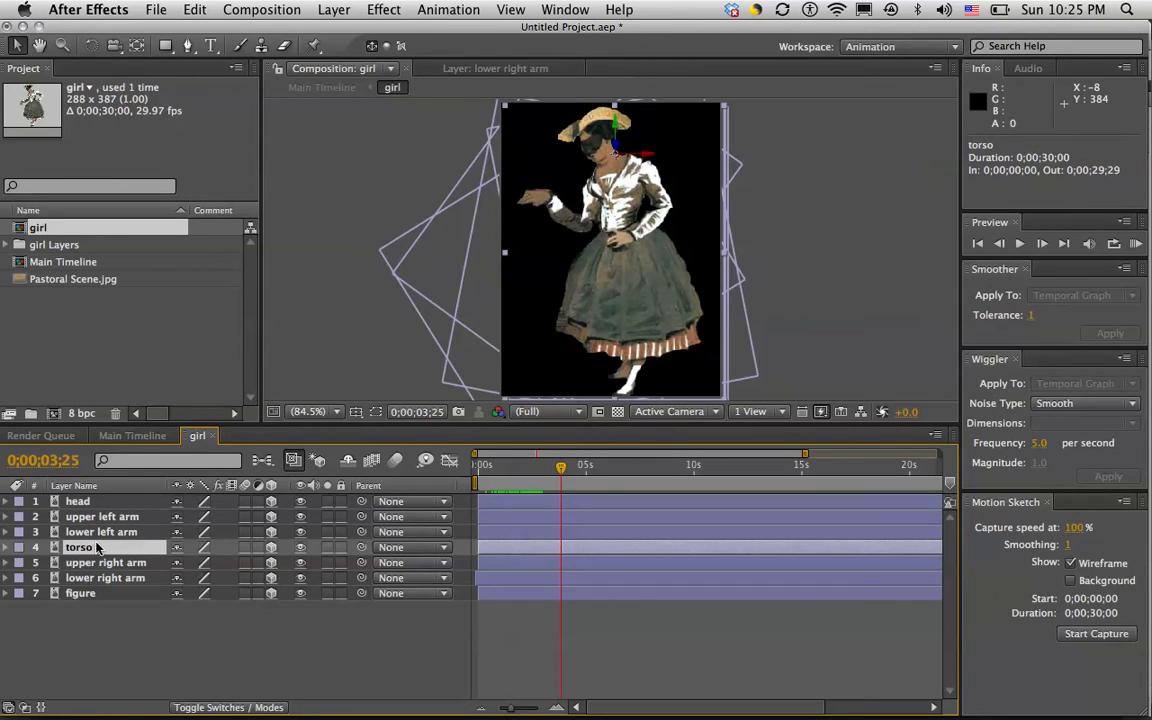
- Keyframe the torso's Z Rotation at 0;00;01;14, and set it to -1° at 0;00;03;11
key(r)
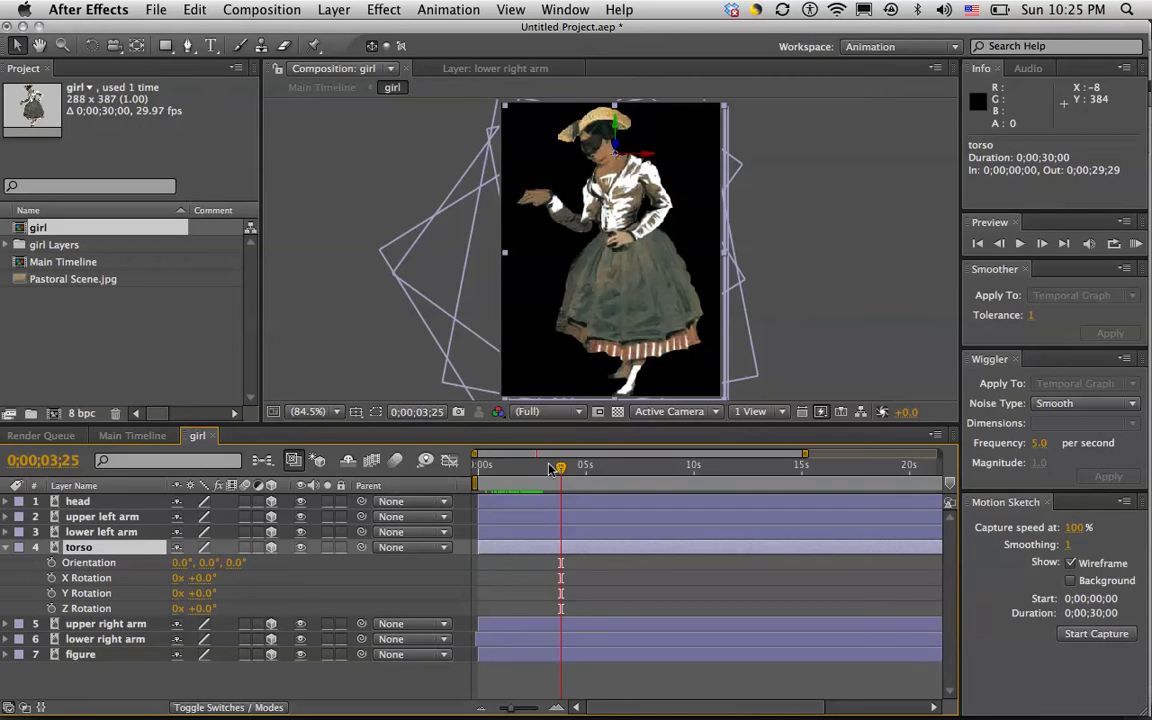
drag(557, 472, 510, 478)
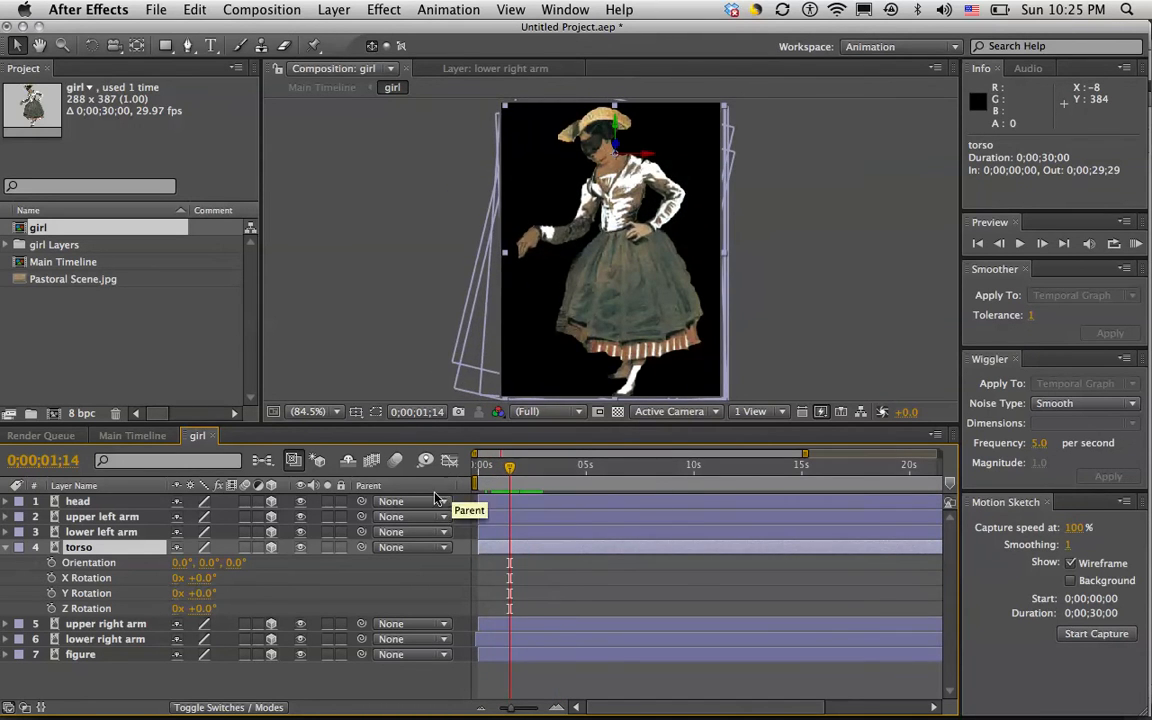
click(52, 609)
drag(510, 470, 549, 472)
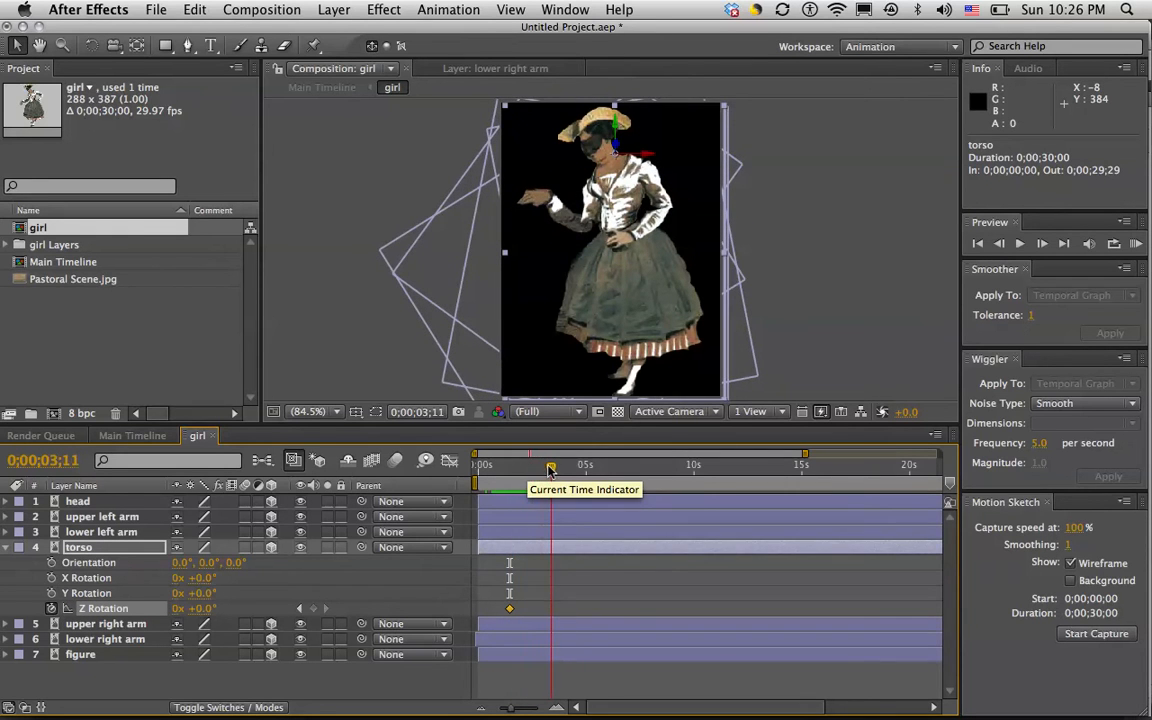
drag(197, 609, 201, 609)
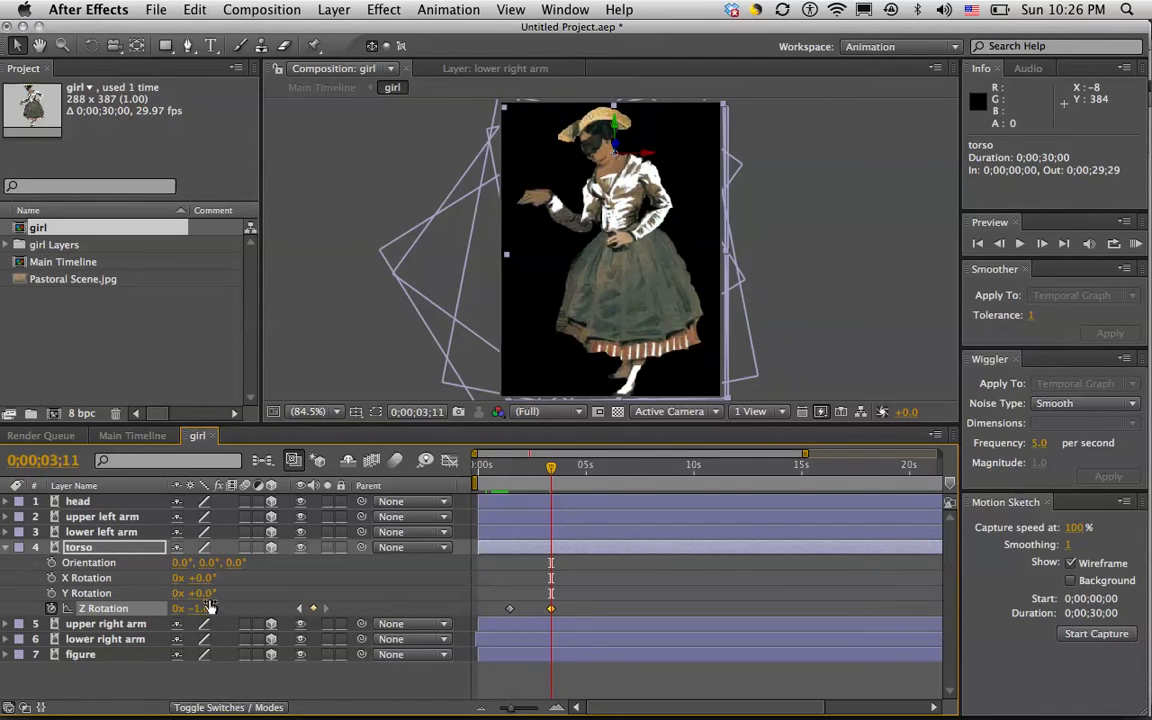
- Open the torso layer on its own, move its anchor point down to the waist at about (167.1, 155.3), and return to the girl composition
double_click(553, 197)
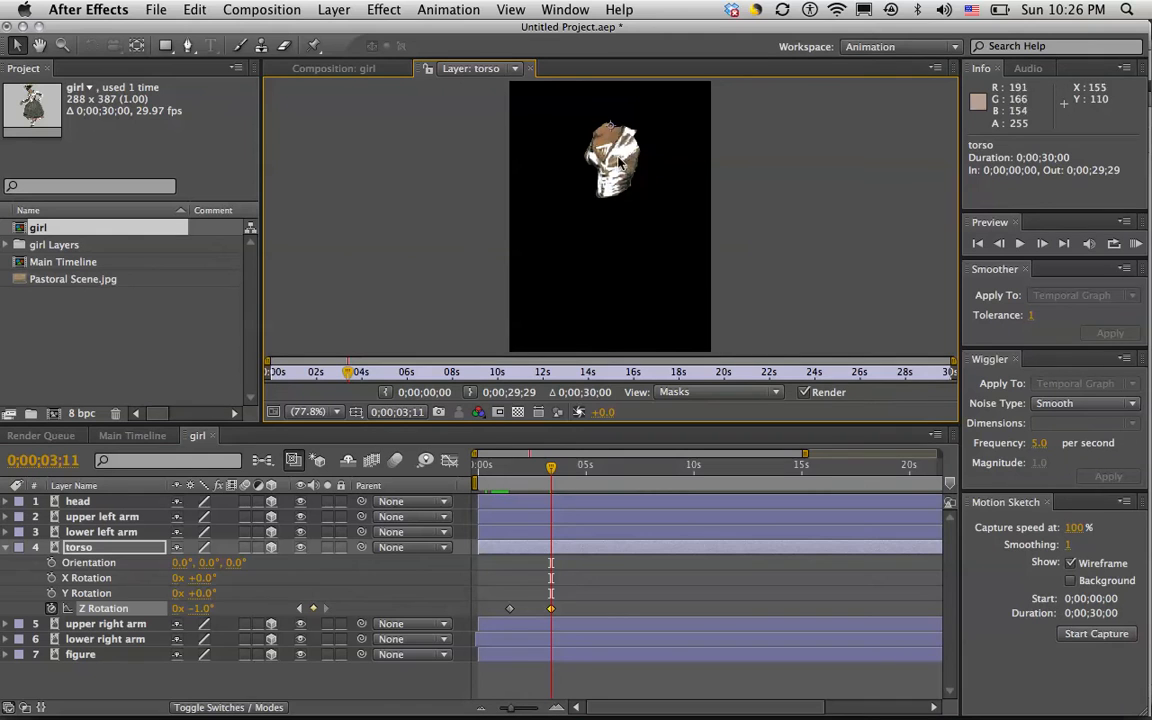
drag(612, 130, 626, 195)
click(320, 69)
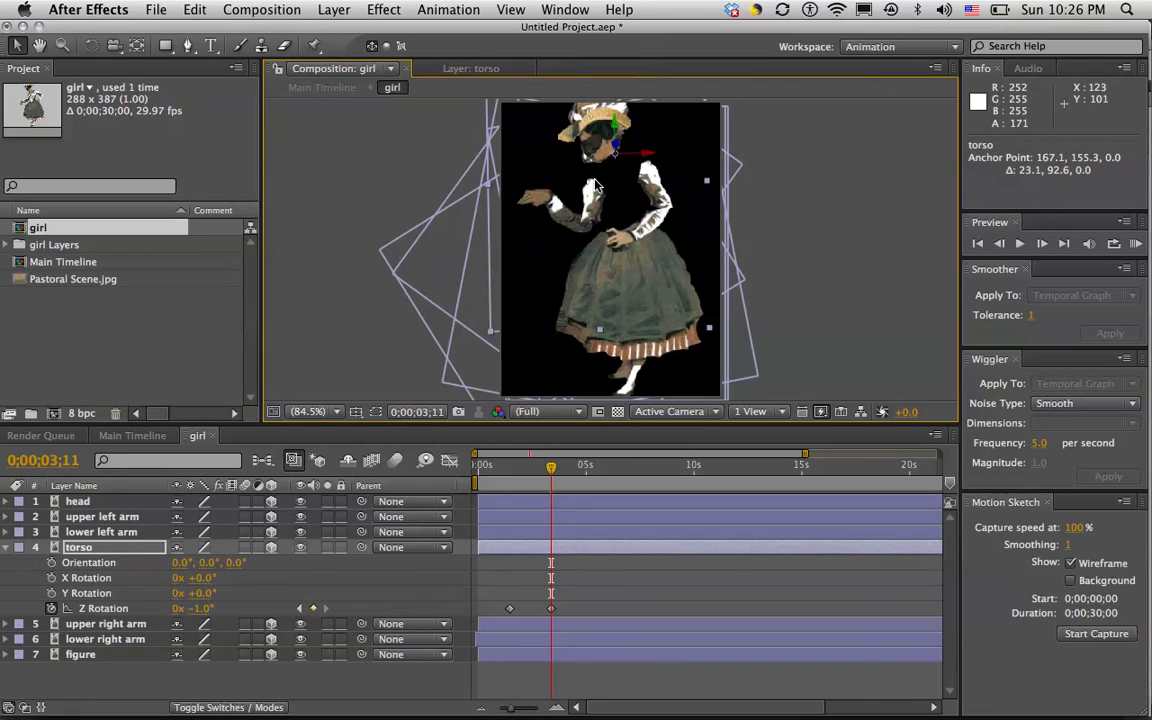
- Nudge the torso back into place between the arms at position (175, 158.5), and scrub the timeline to check the motion
key(shift+Down)
key(shift+Down)
key(shift+Down)
key(shift+Down)
key(shift+Down)
key(shift+Down)
key(shift+Down)
key(shift+Down)
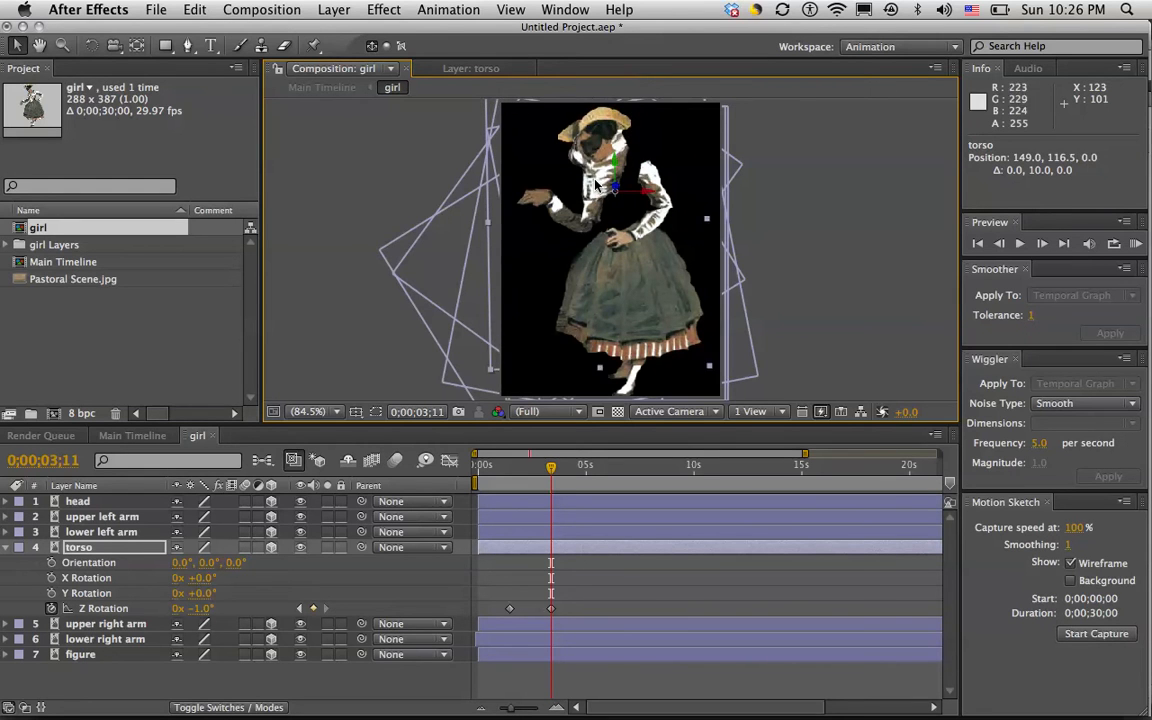
key(shift+Right)
key(shift+Right)
key(shift+Down)
key(shift+Down)
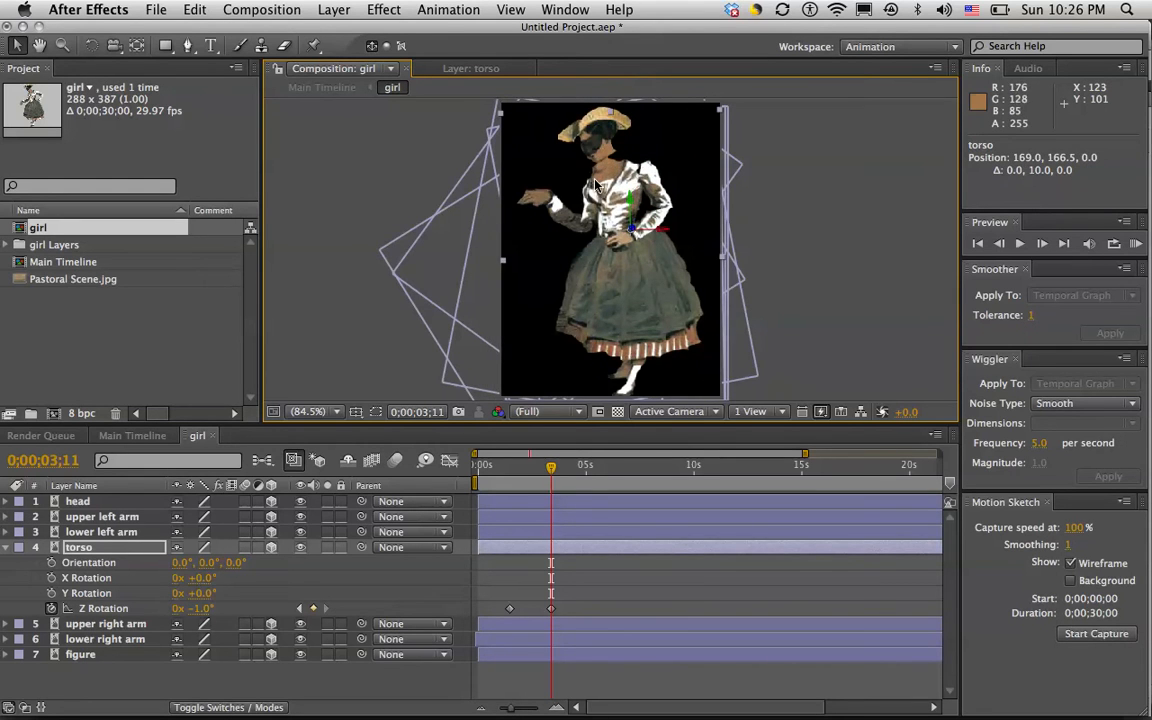
key(shift+Right)
key(Up)
key(Up)
key(Up)
key(Up)
key(Up)
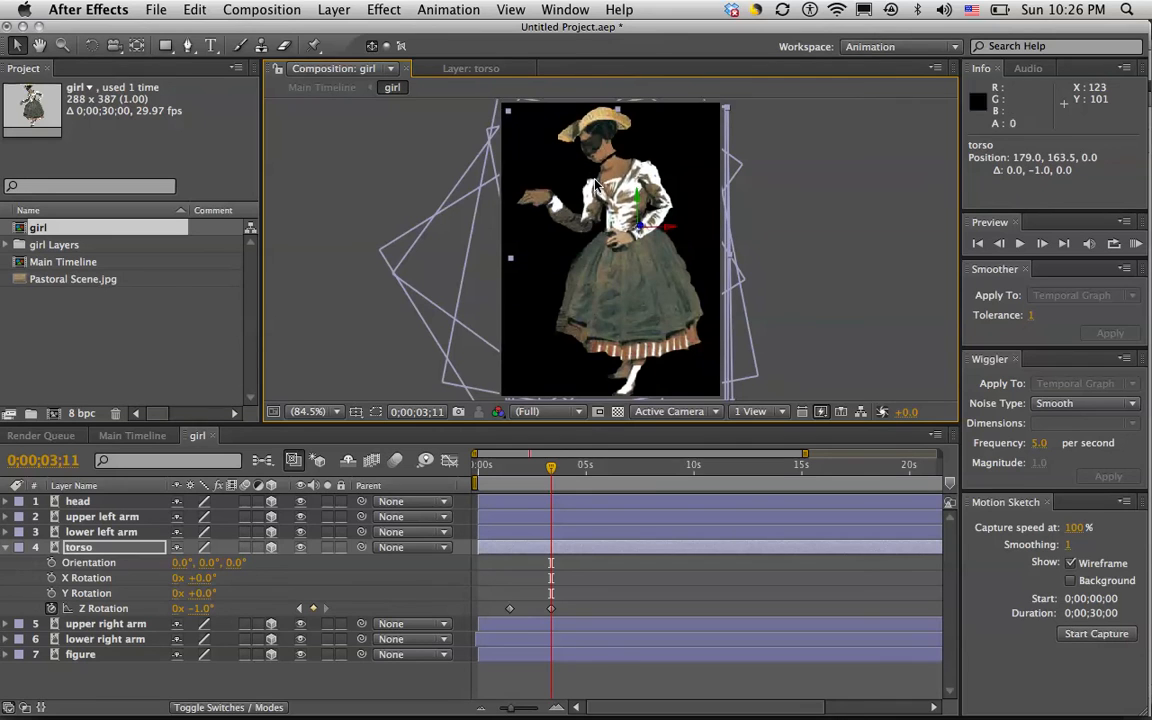
key(Up)
key(Up)
key(Up)
key(Left)
key(Left)
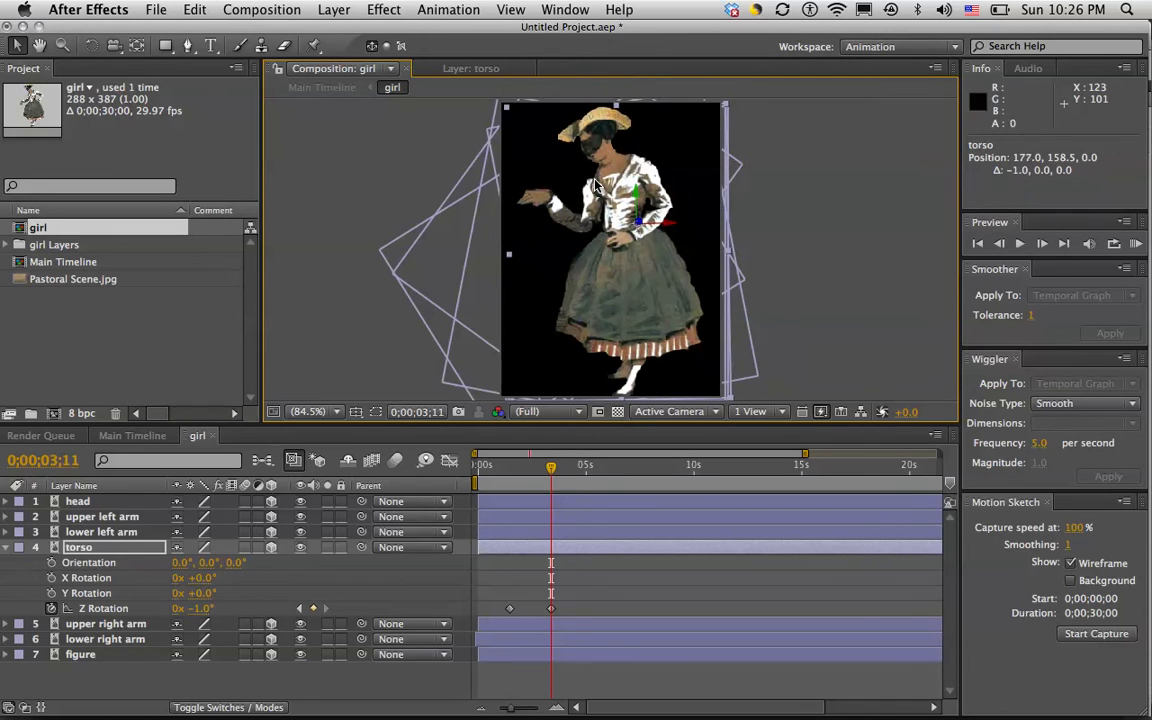
key(Left)
key(Left)
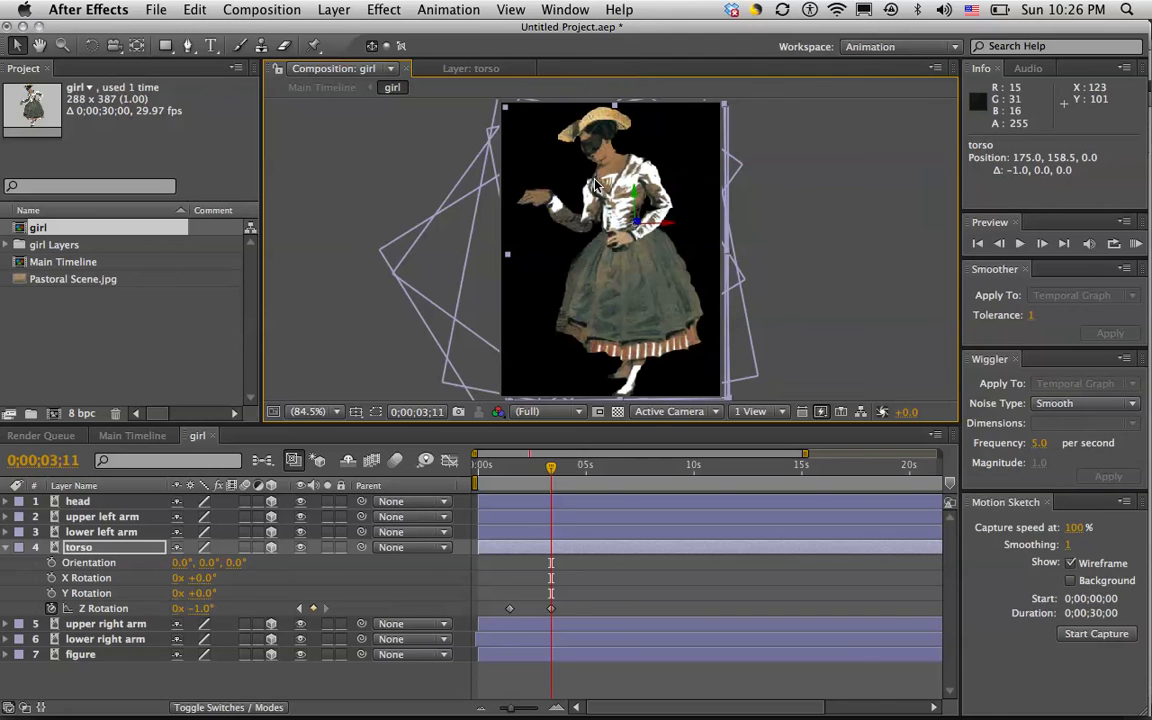
mouse_move(551, 467)
mouse_down()
mouse_move(477, 467)
mouse_move(548, 475)
mouse_up()
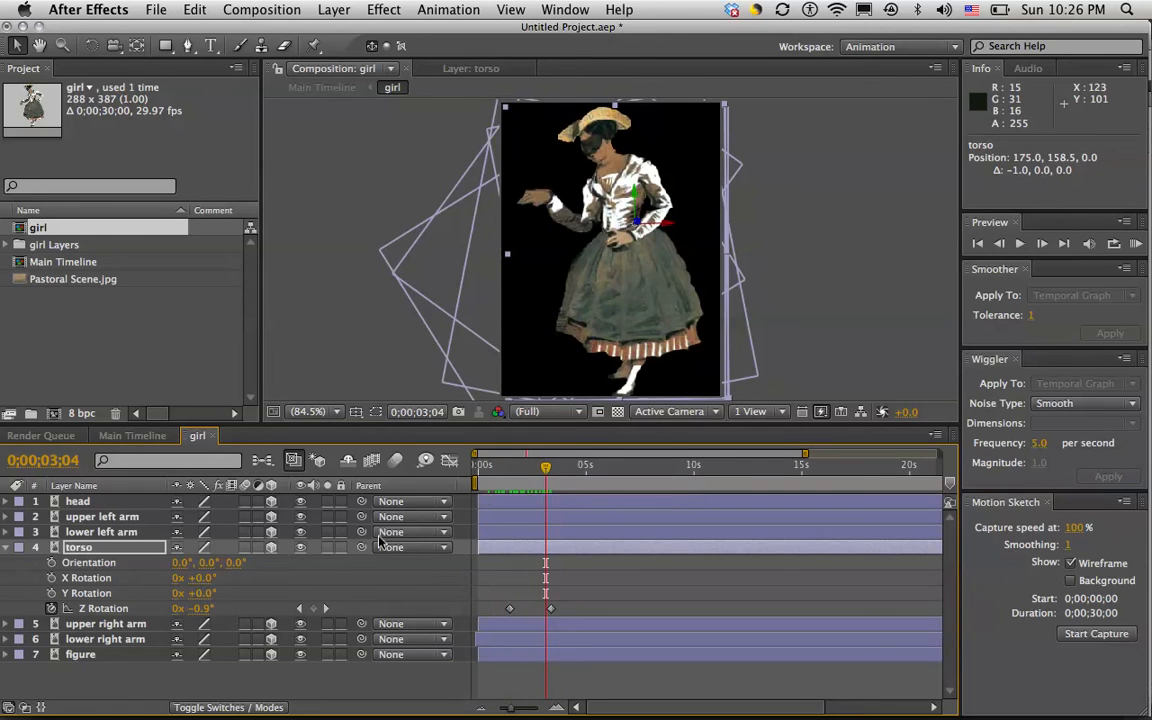